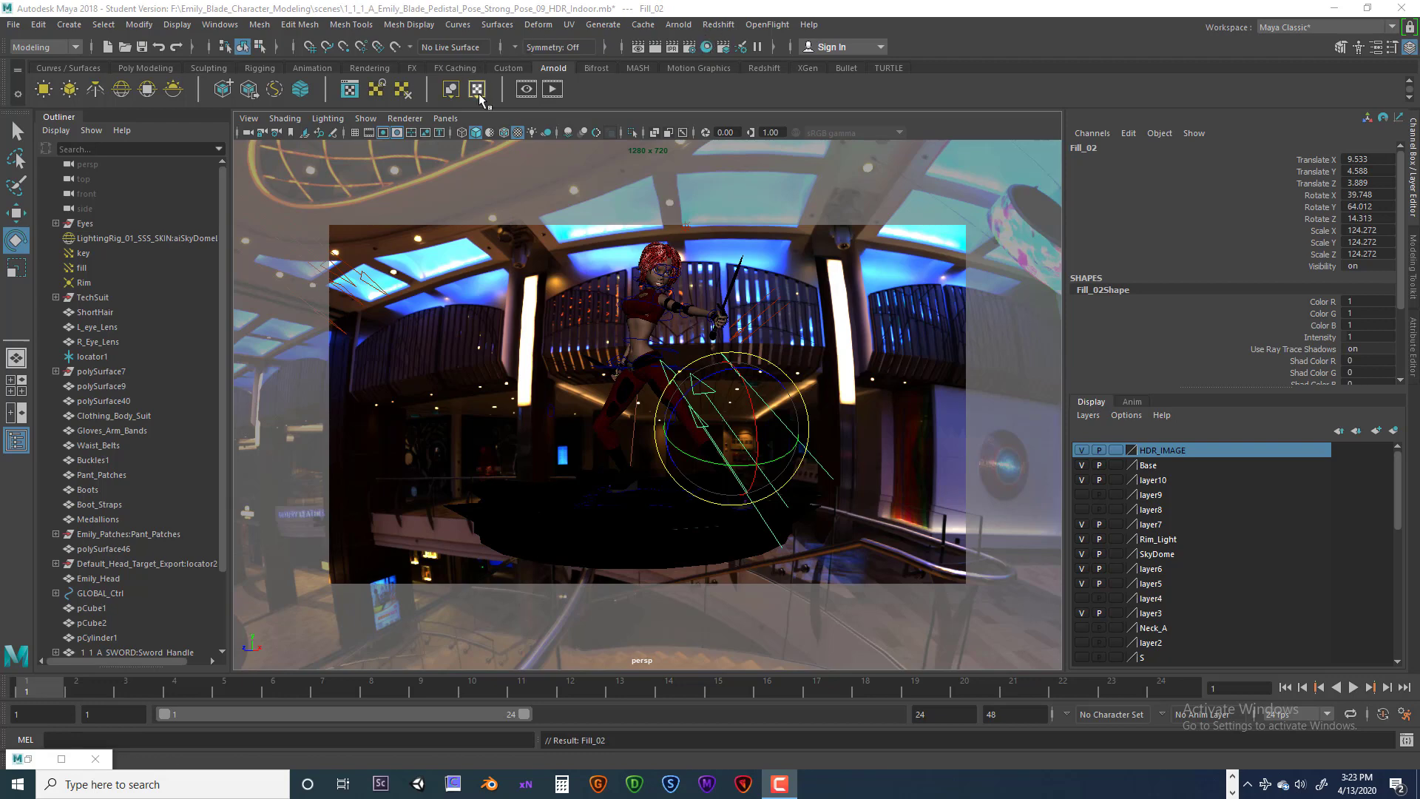
# - Switch the viewport to the persp1 camera and orbit to an overview of the character and surrounding lights
pyautogui.click(690, 48)
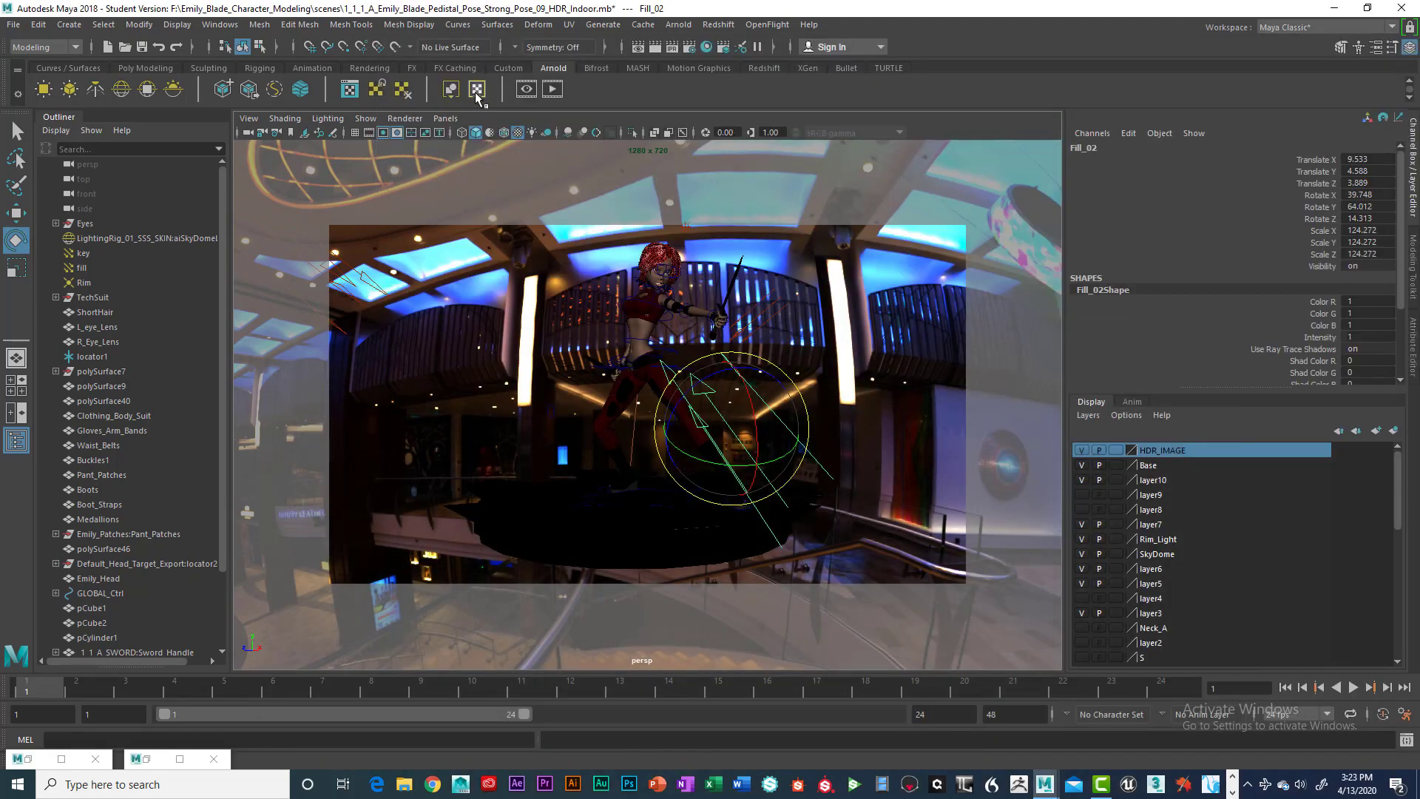
pyautogui.click(441, 118)
pyautogui.moveTo(477, 133)
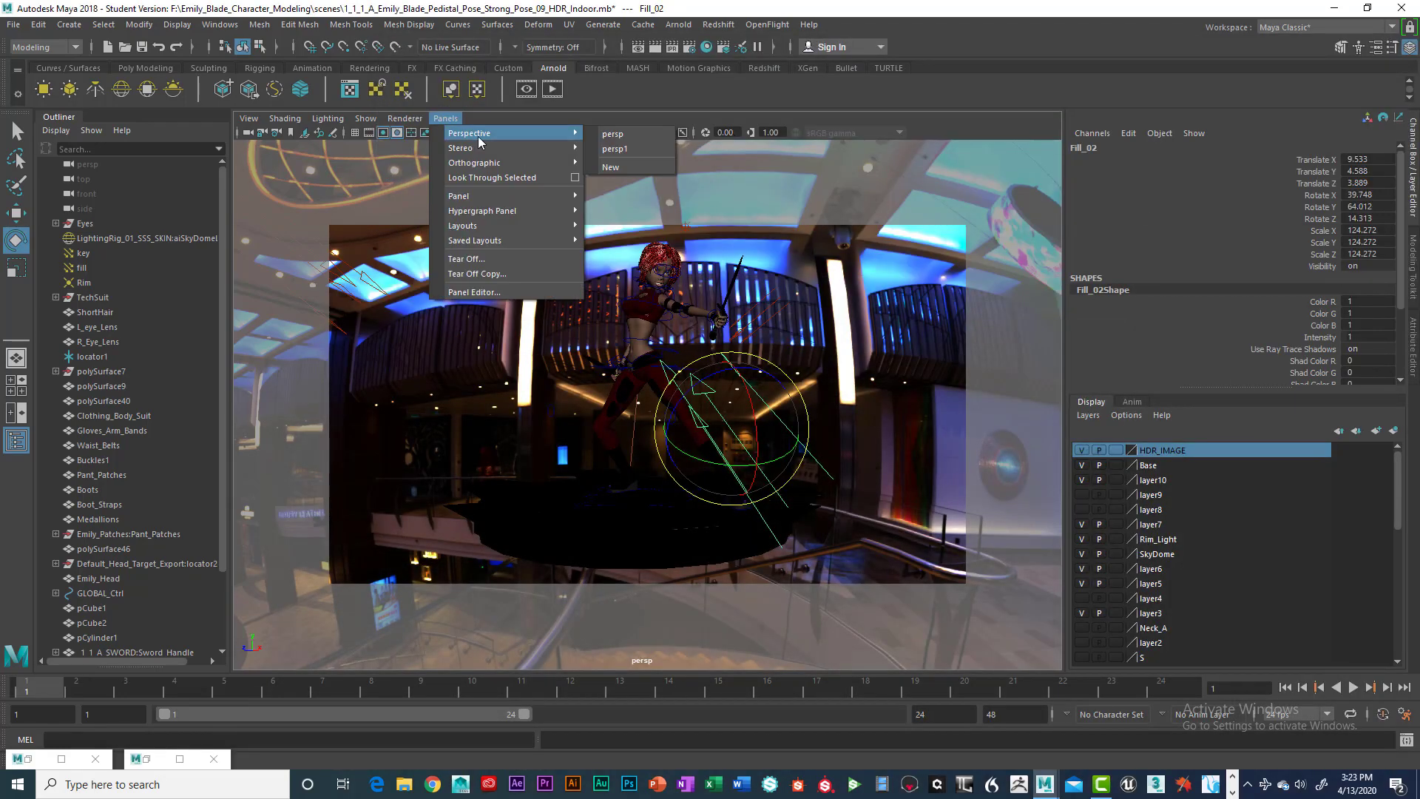
pyautogui.click(644, 148)
pyautogui.keyDown('alt'); pyautogui.moveTo(778, 385); pyautogui.dragTo(784, 340); pyautogui.keyUp('alt')
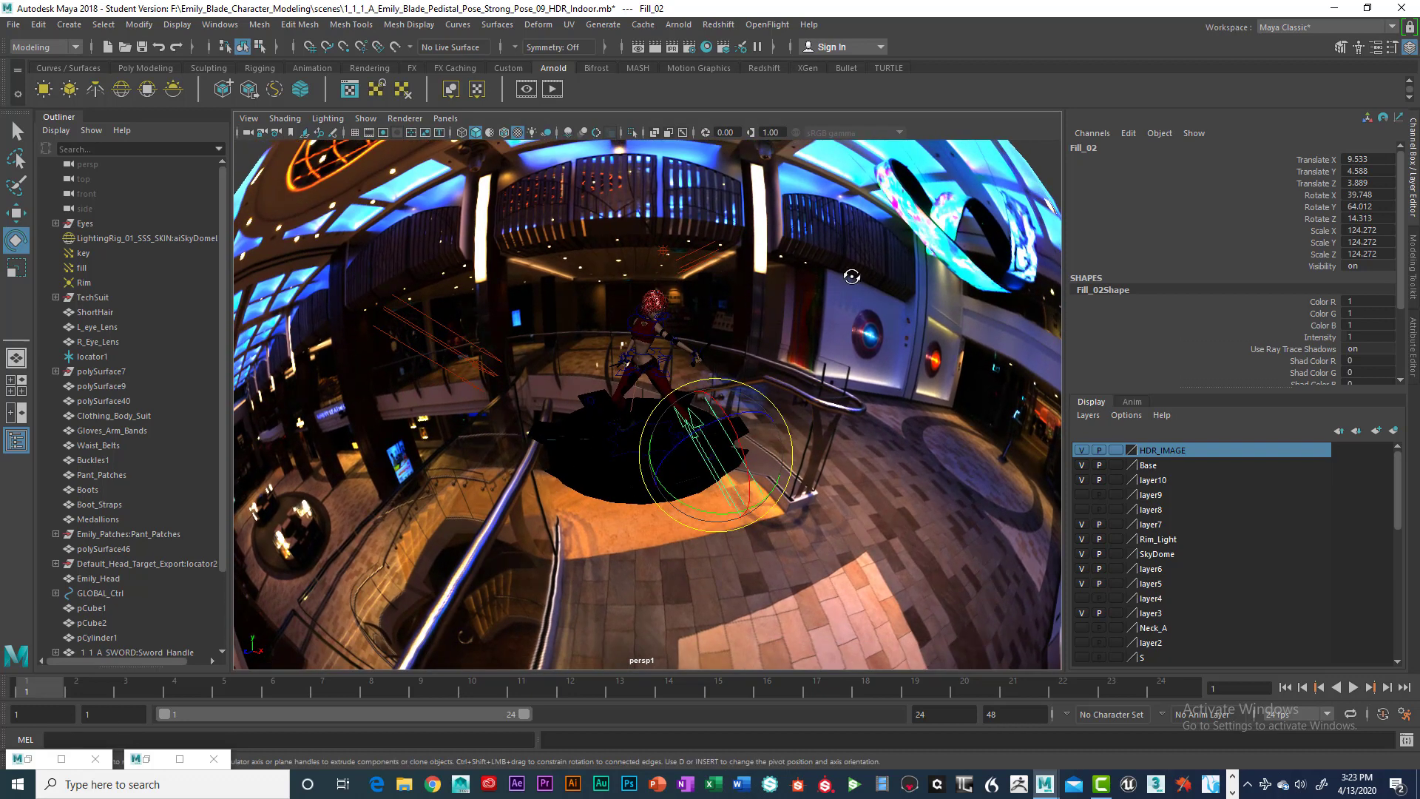
pyautogui.keyDown('alt'); pyautogui.moveTo(847, 272); pyautogui.dragTo(765, 198); pyautogui.keyUp('alt')
pyautogui.keyDown('alt'); pyautogui.moveTo(646, 307); pyautogui.dragTo(644, 309); pyautogui.keyUp('alt')
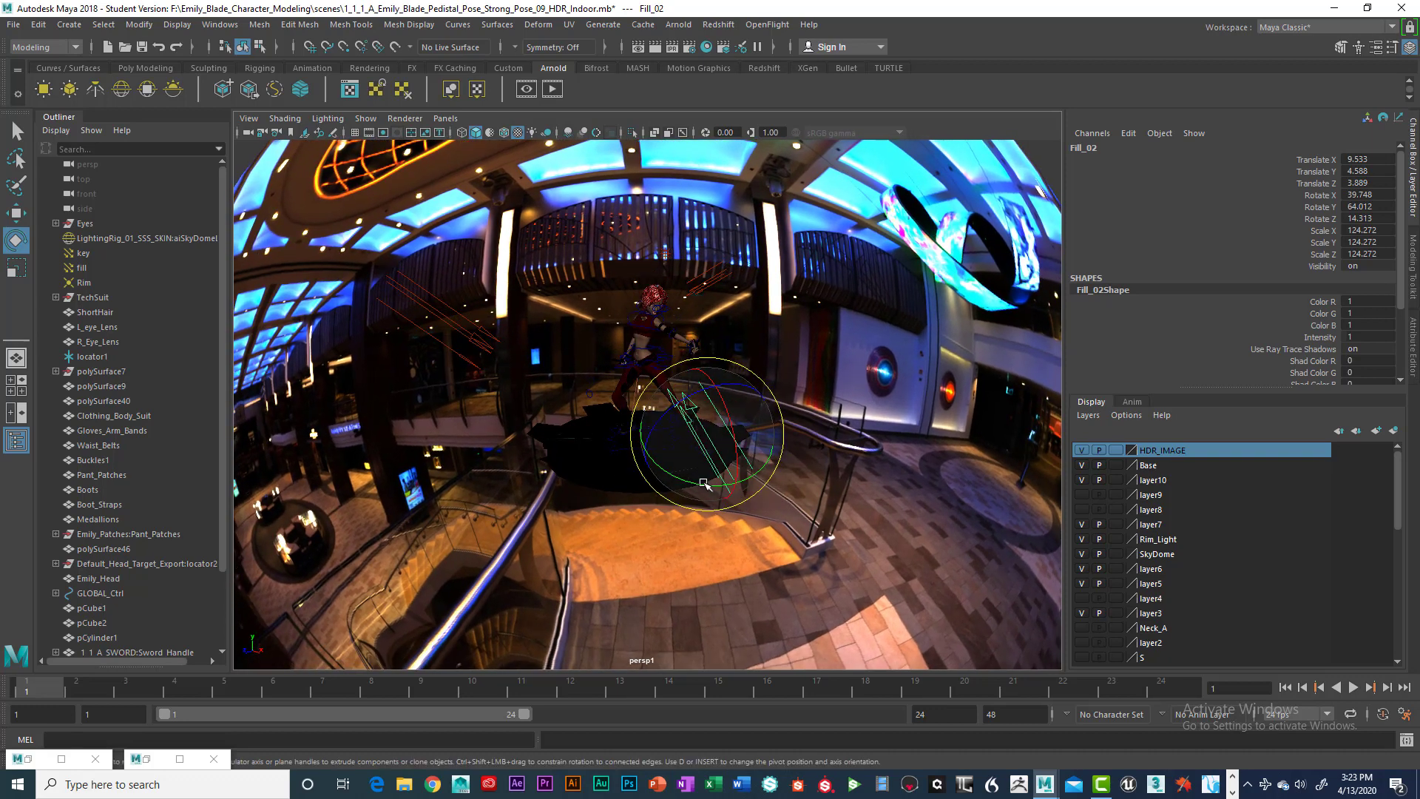
# - Select the Fill_02 directional light beside the pedestal with the Select tool and display its shape attributes
pyautogui.moveTo(487, 378); pyautogui.dragTo(475, 339, button='middle')
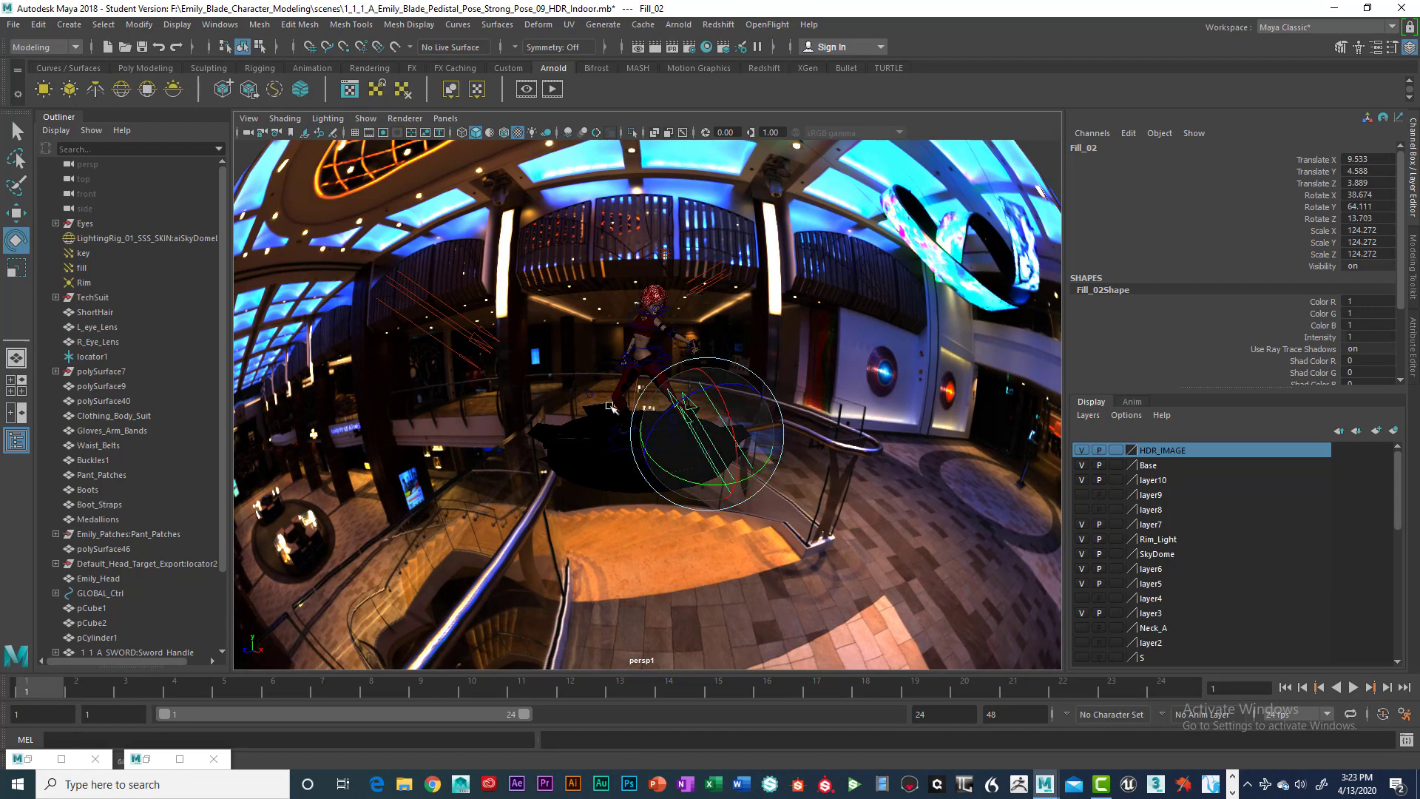
pyautogui.click(473, 336)
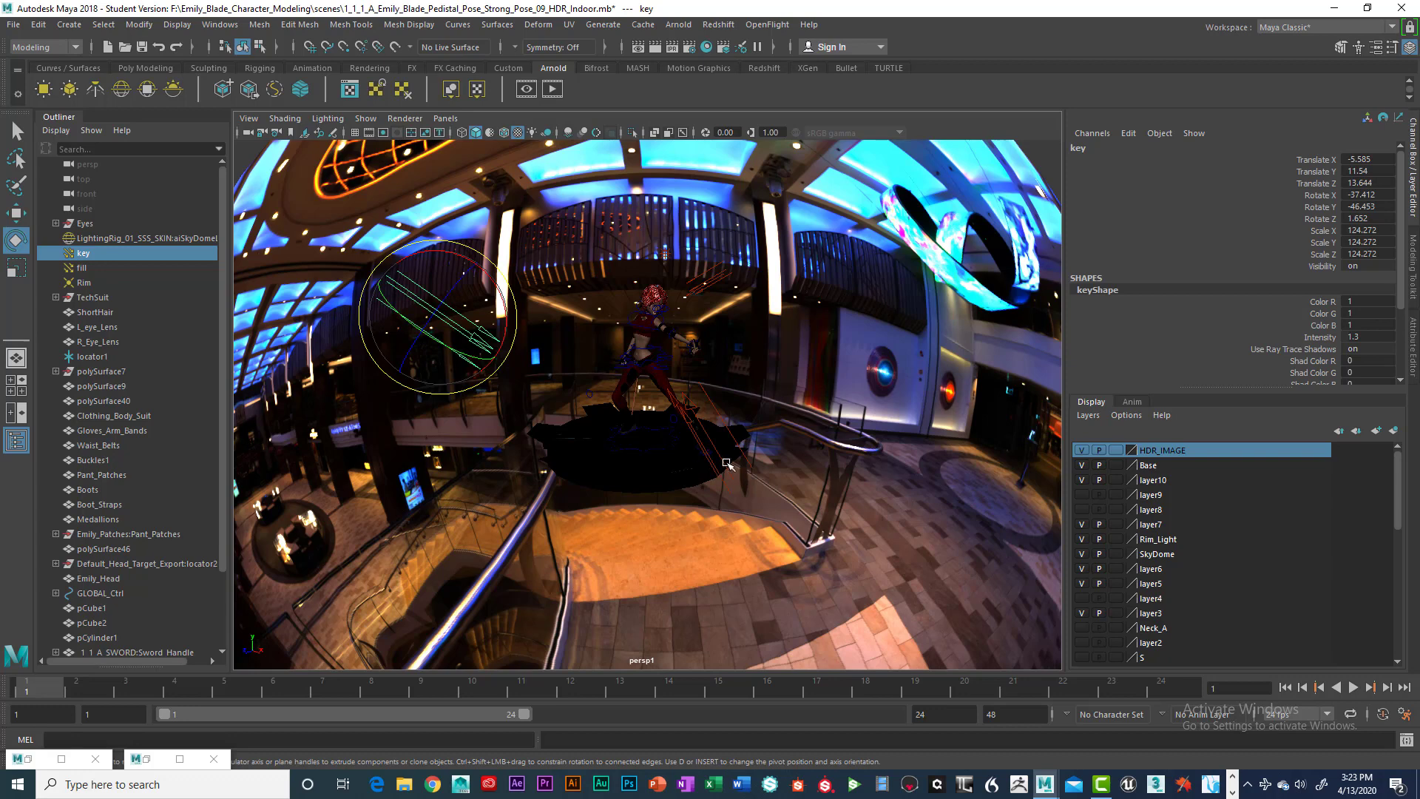
pyautogui.click(681, 409)
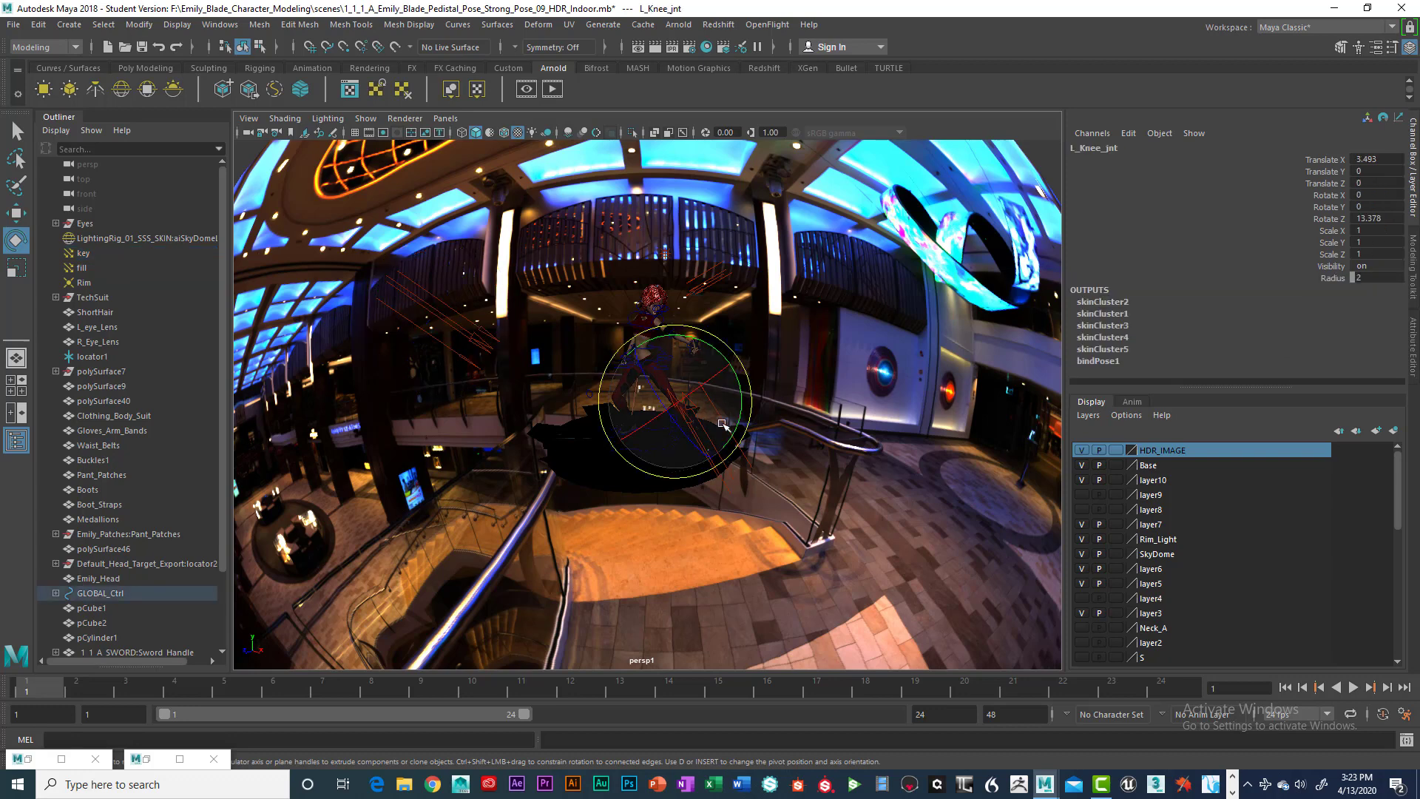
pyautogui.click(16, 130)
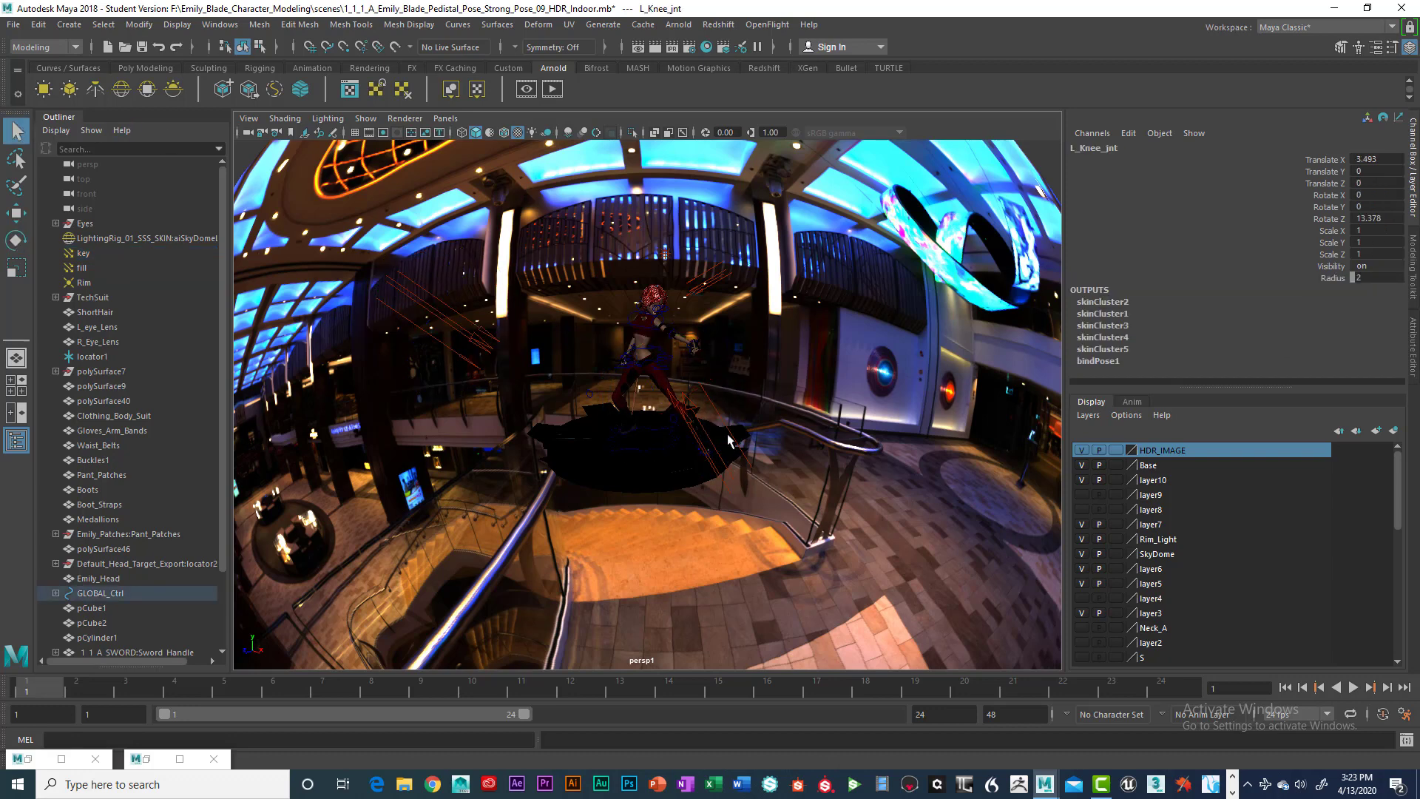
pyautogui.click(707, 433)
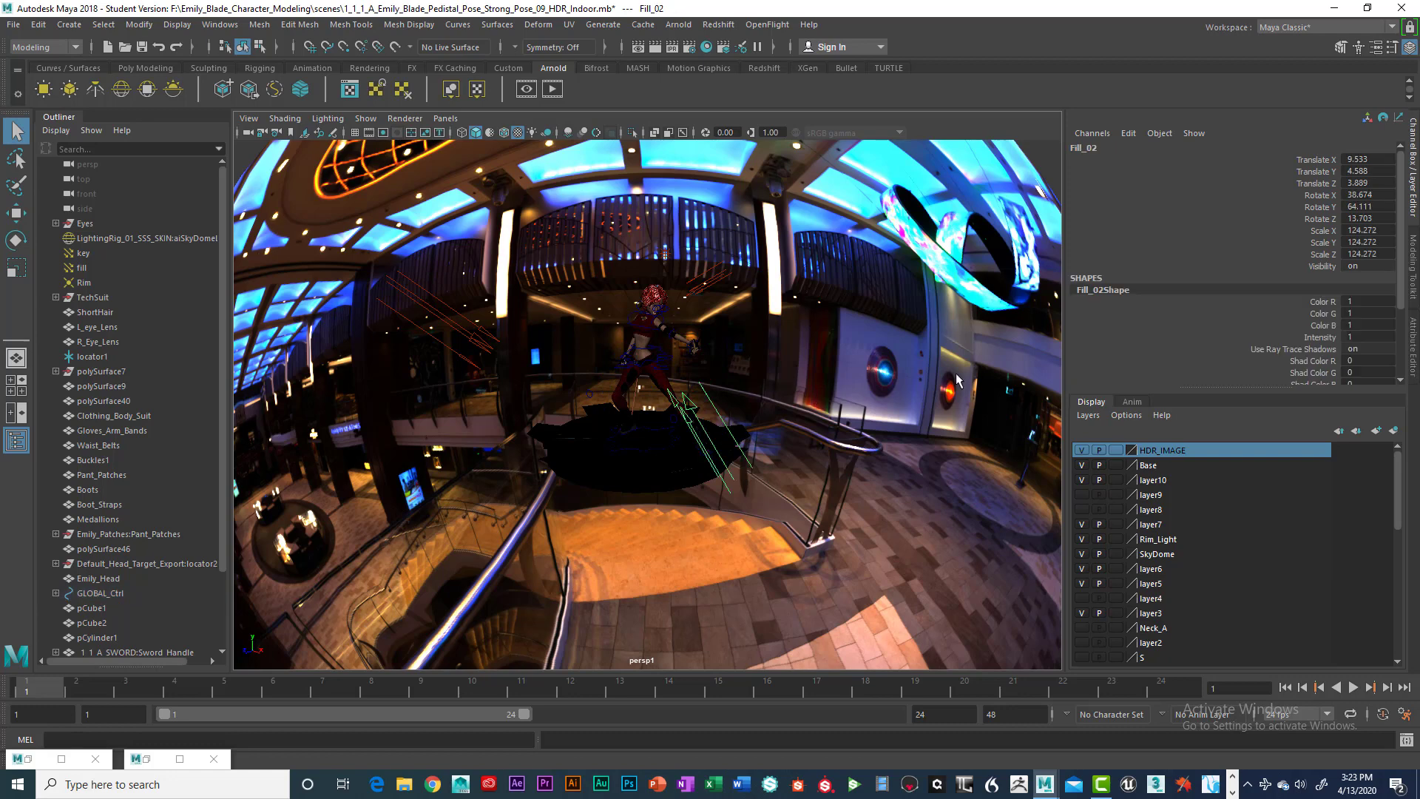
pyautogui.hotkey('ctrl', 'a')
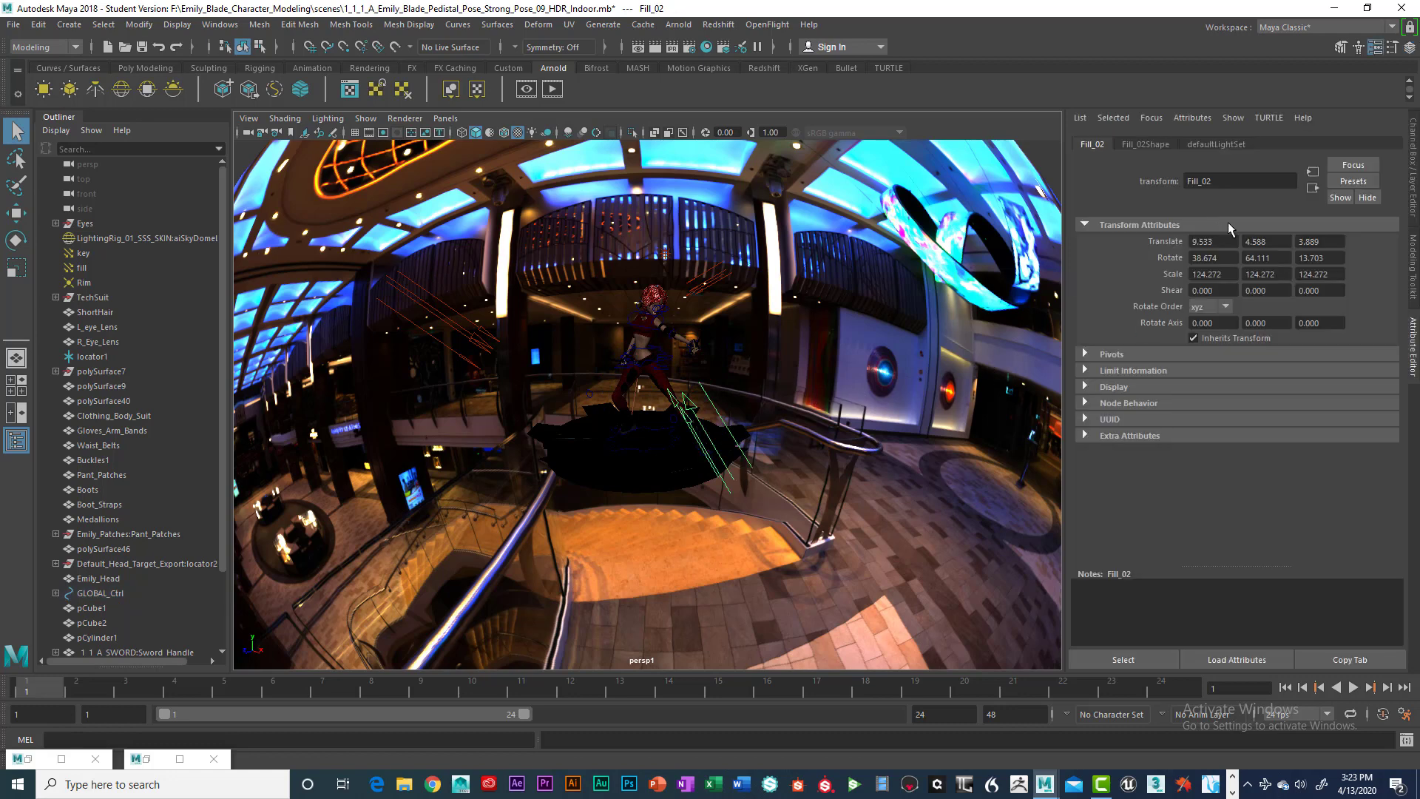
pyautogui.click(1158, 145)
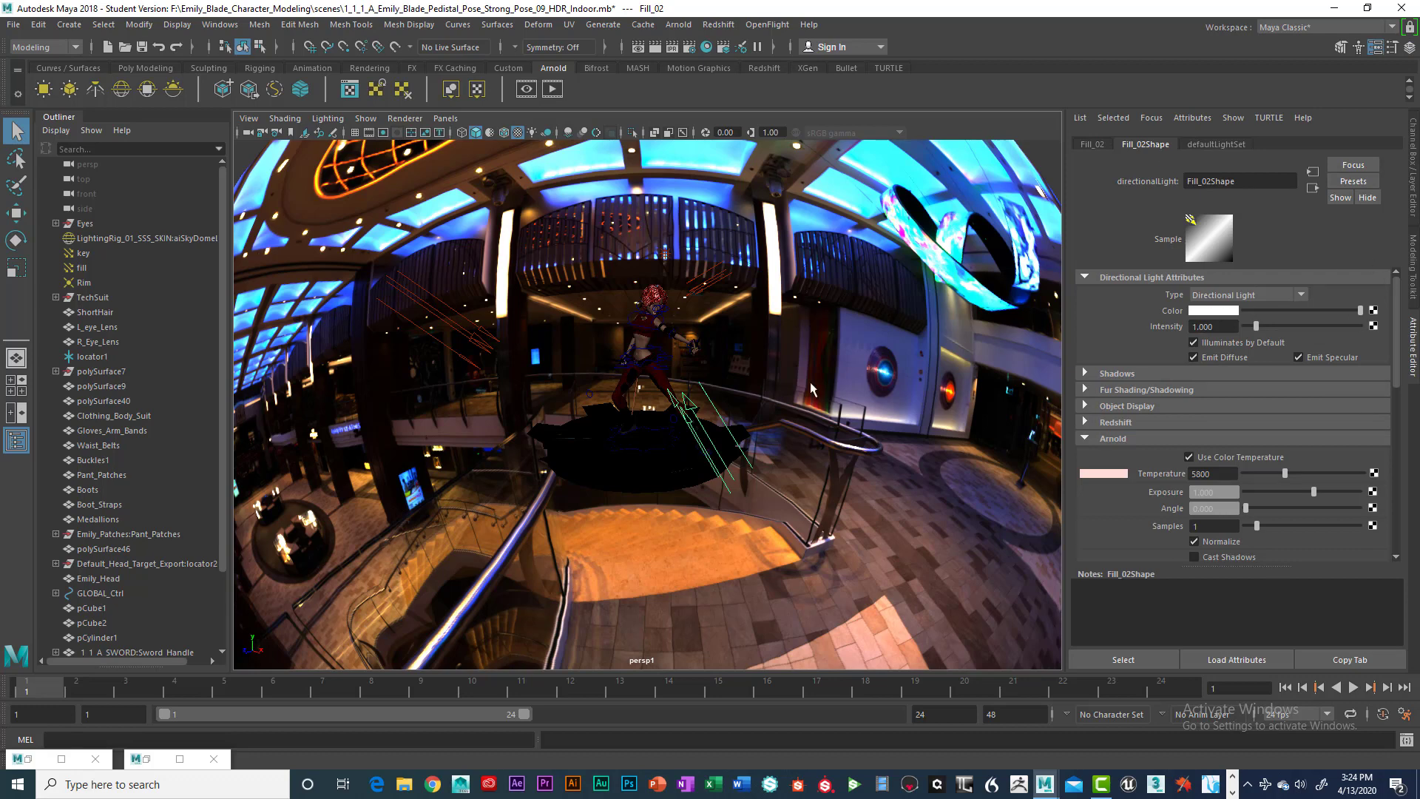
# - Inspect the attributes of the key, fill and Rim lights in the scene, and reselect Fill_02
pyautogui.click(480, 337)
pyautogui.click(694, 407)
pyautogui.click(715, 292)
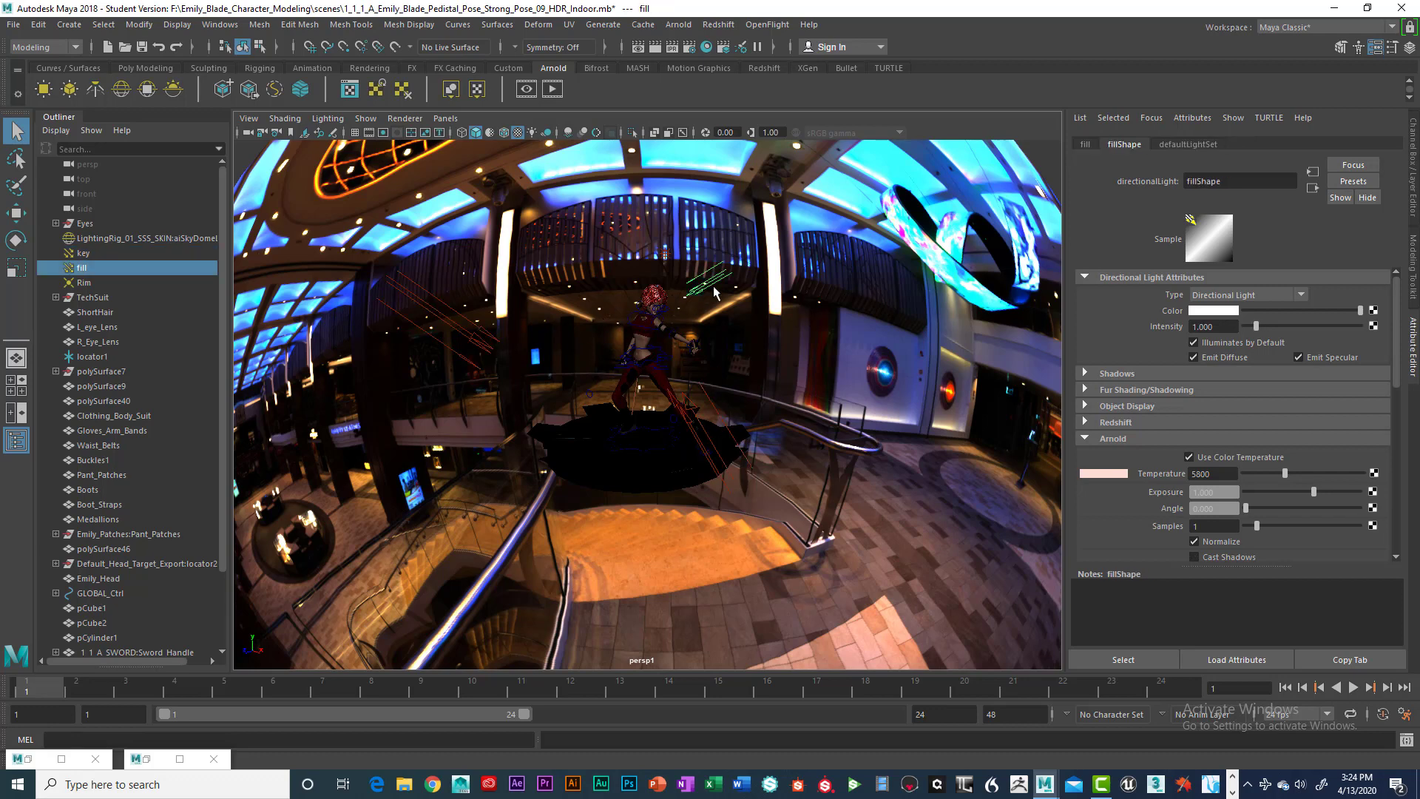
pyautogui.click(670, 257)
pyautogui.click(663, 256)
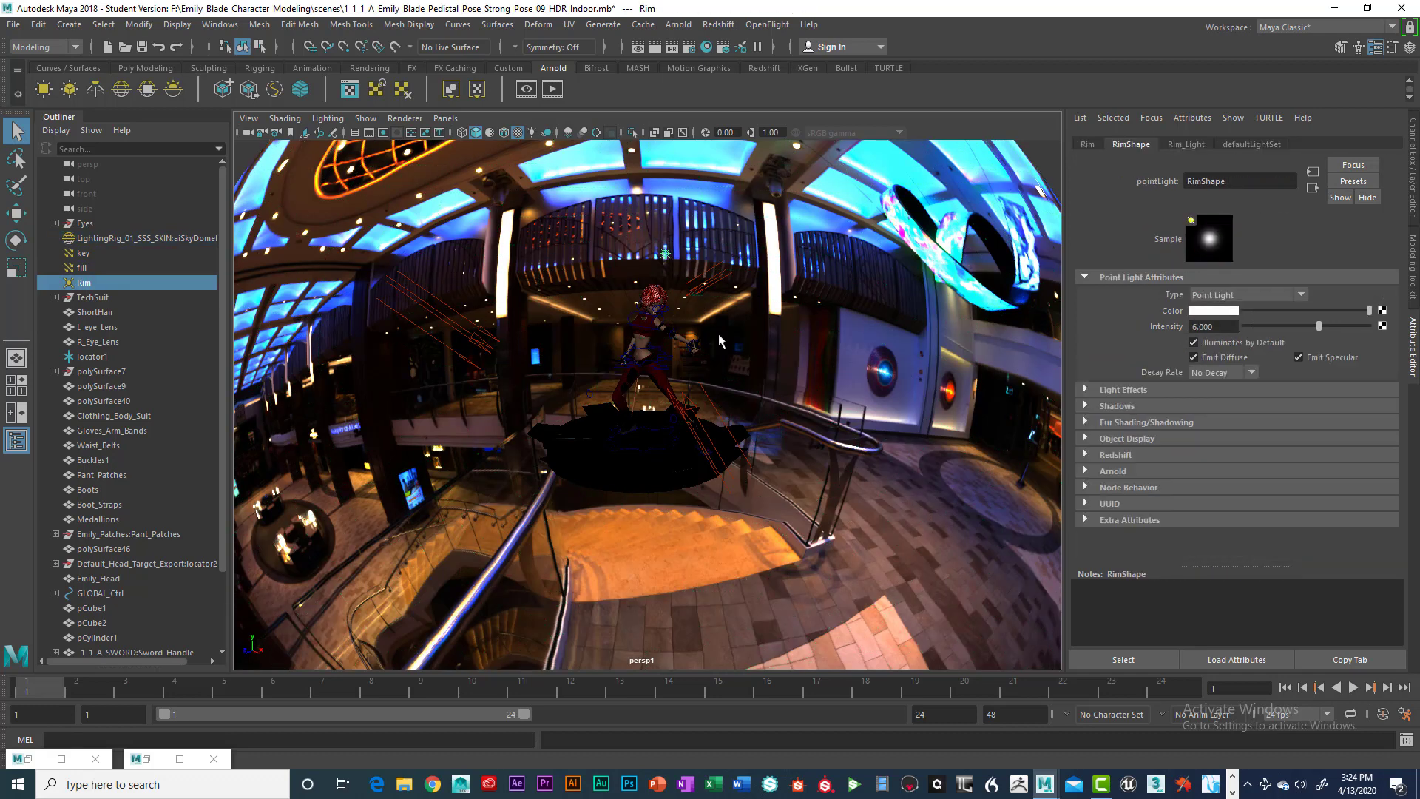
pyautogui.click(707, 436)
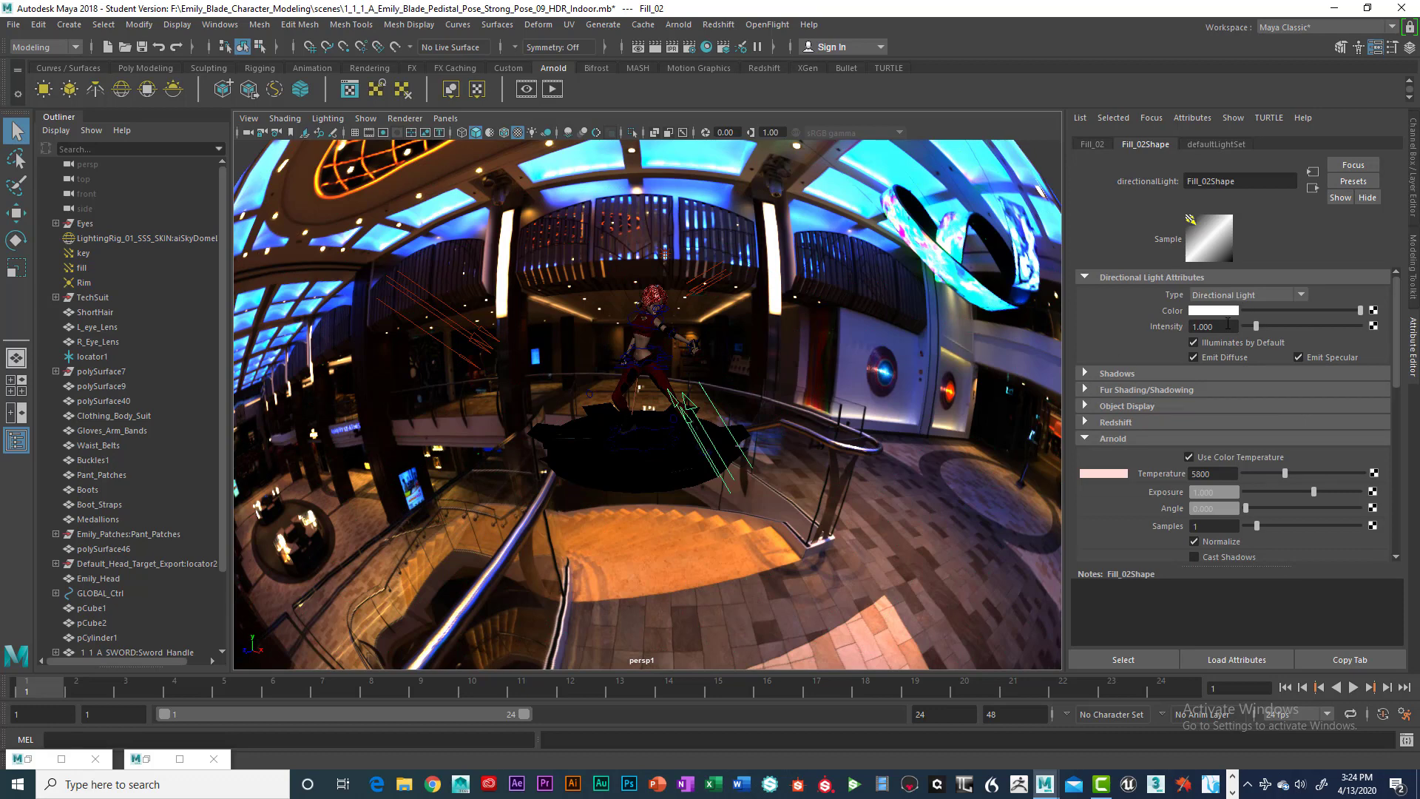
# - Examine the intensity, exposure and Arnold shadow settings of the Fill_02 light
pyautogui.moveTo(1228, 326); pyautogui.dragTo(1176, 326)
pyautogui.click(1227, 494)
pyautogui.scroll(-3, 1230, 528)
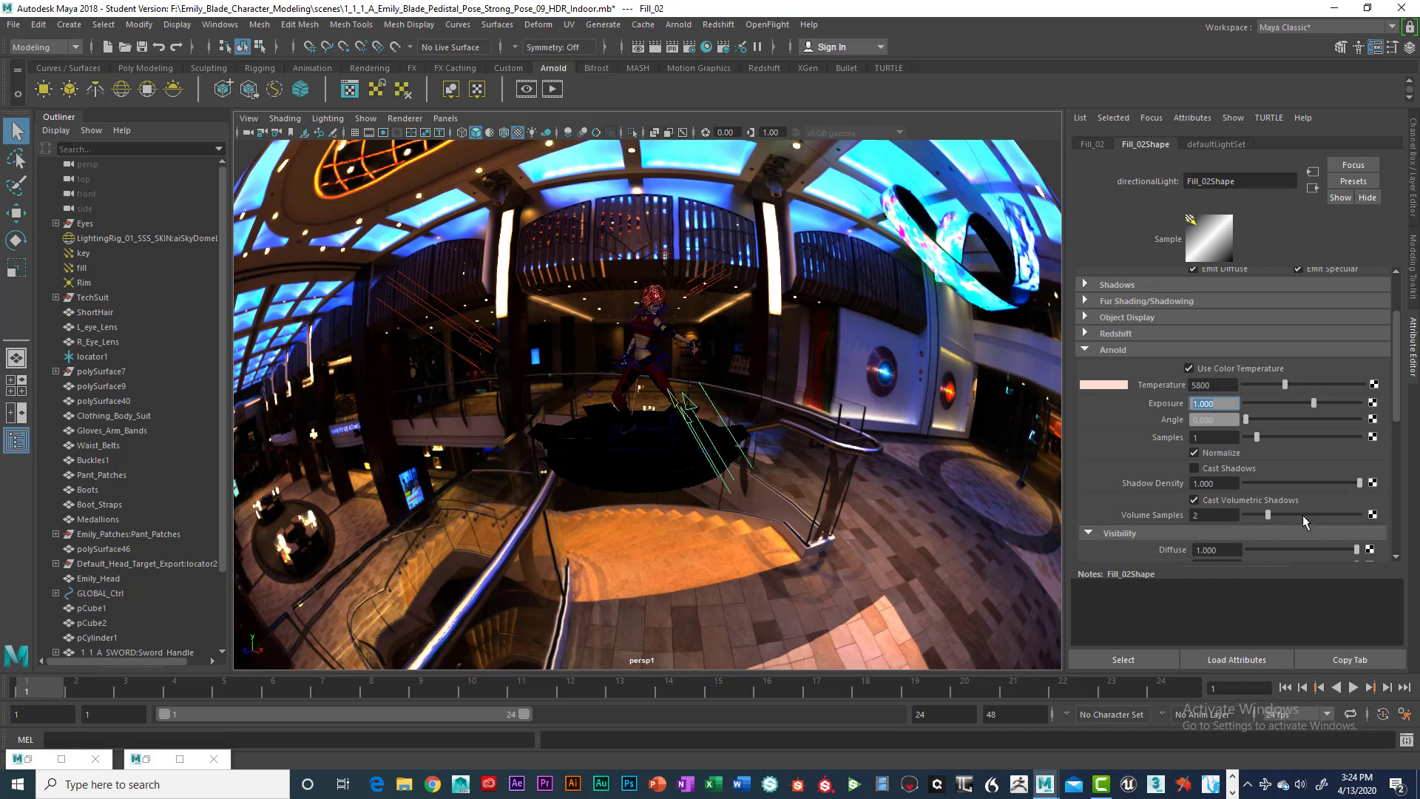
pyautogui.scroll(1, 1344, 493)
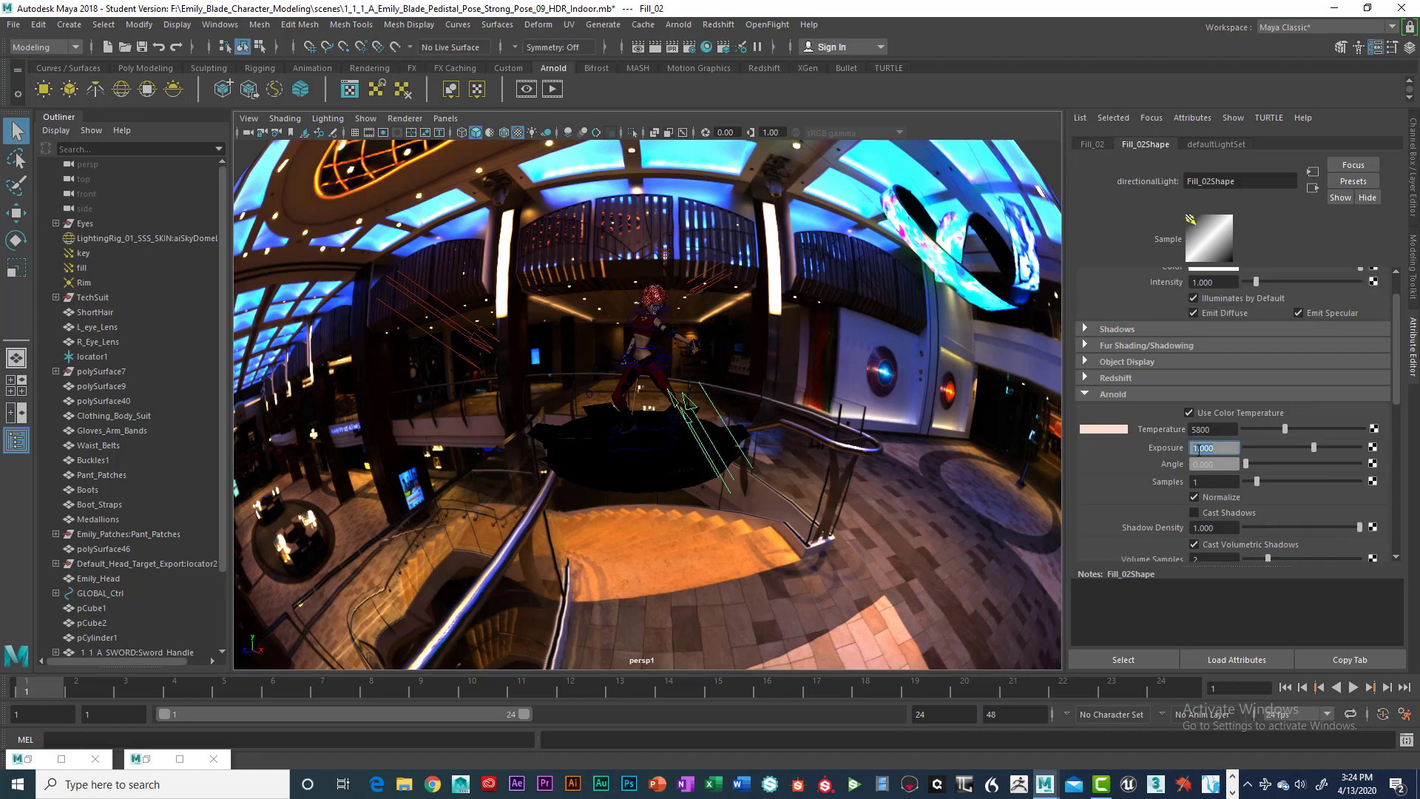
pyautogui.scroll(1, 1200, 450)
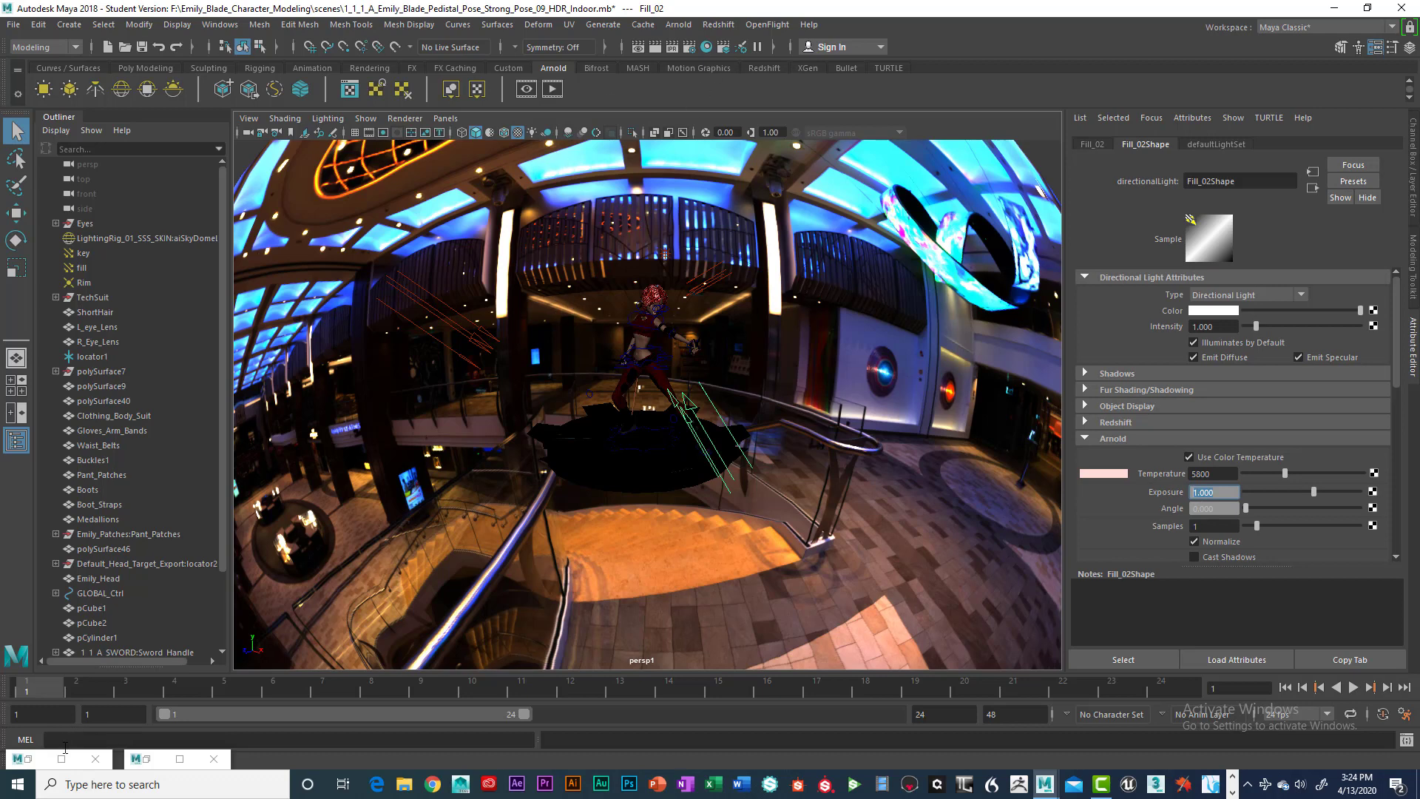
# - Review the rendered character in the Render View, and return the viewport to the persp camera
pyautogui.click(62, 758)
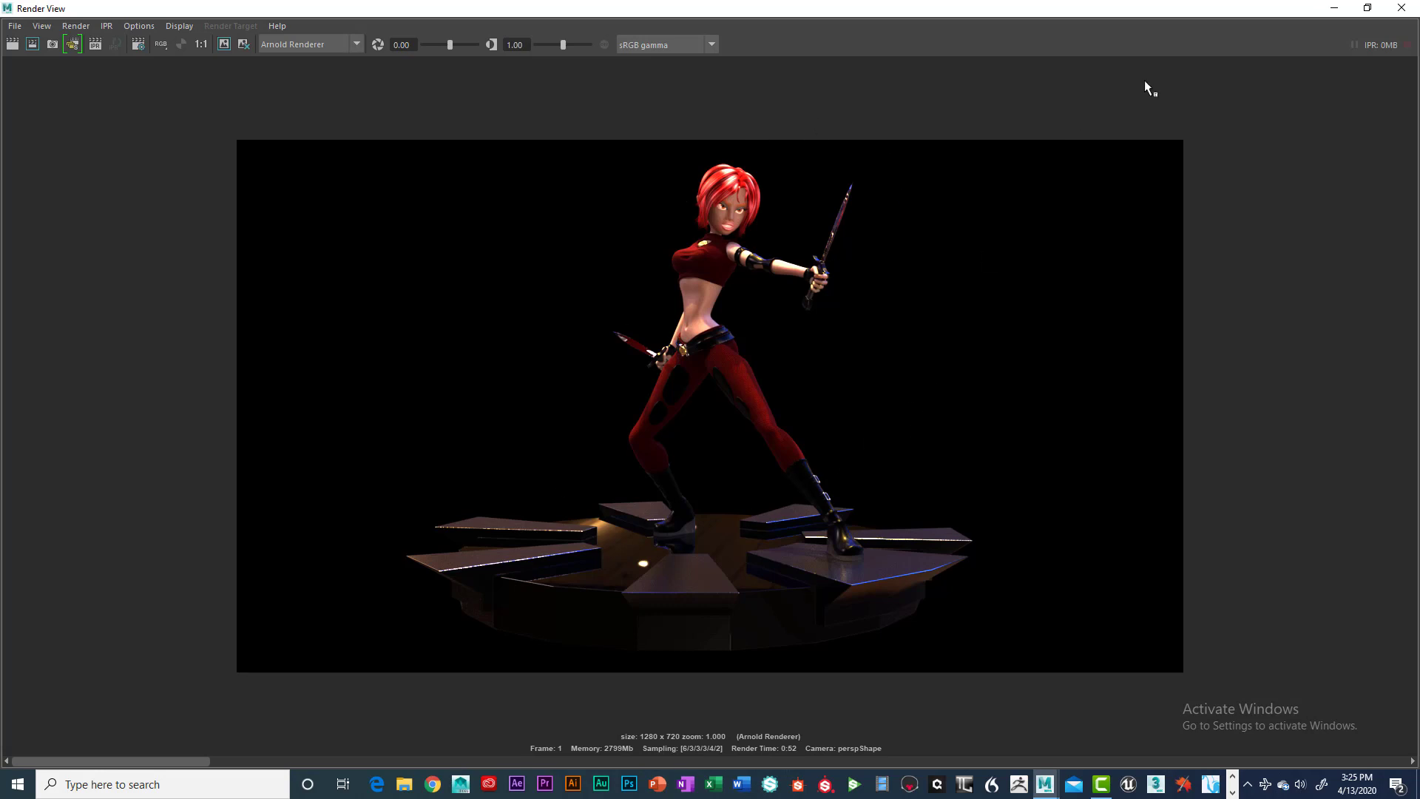
pyautogui.click(1337, 9)
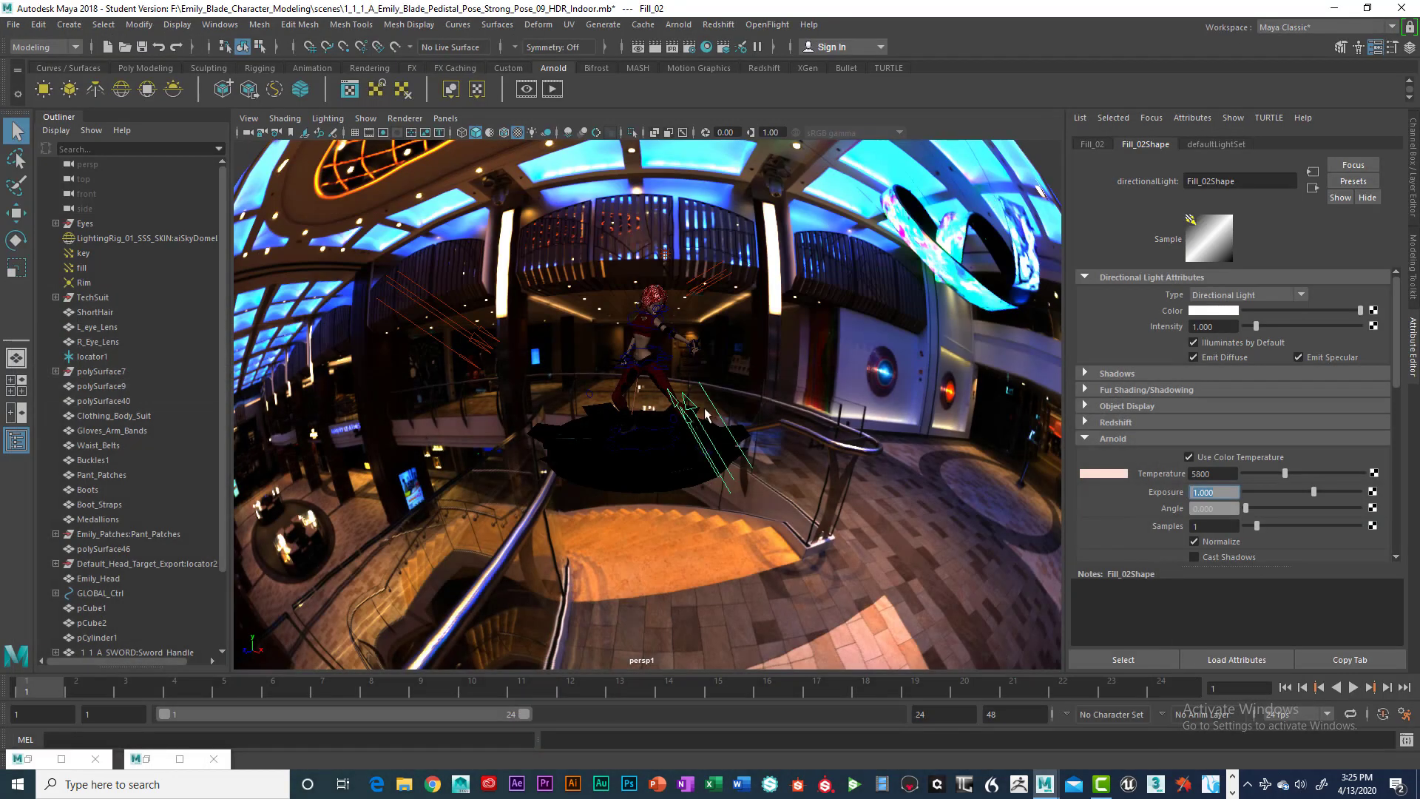
pyautogui.click(446, 118)
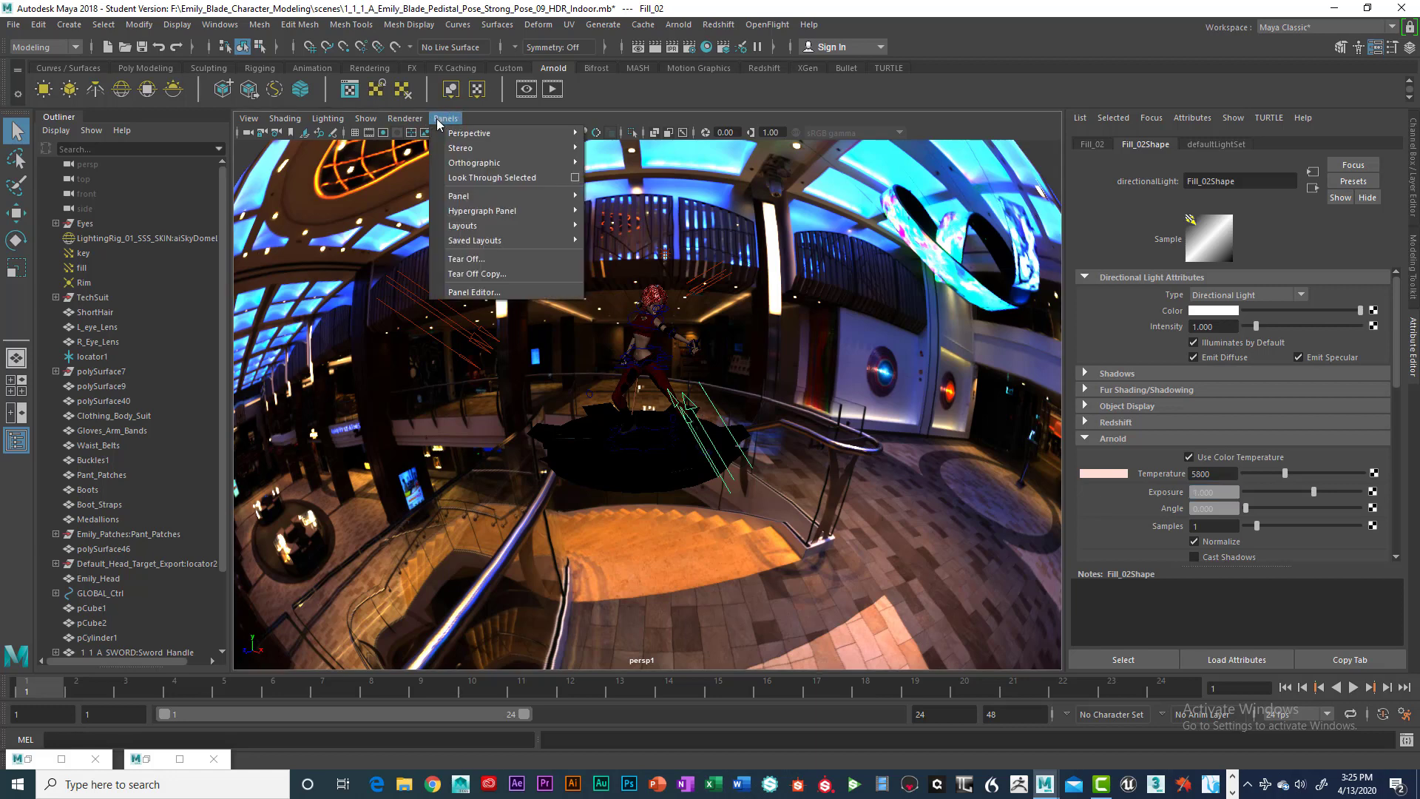
pyautogui.moveTo(464, 135)
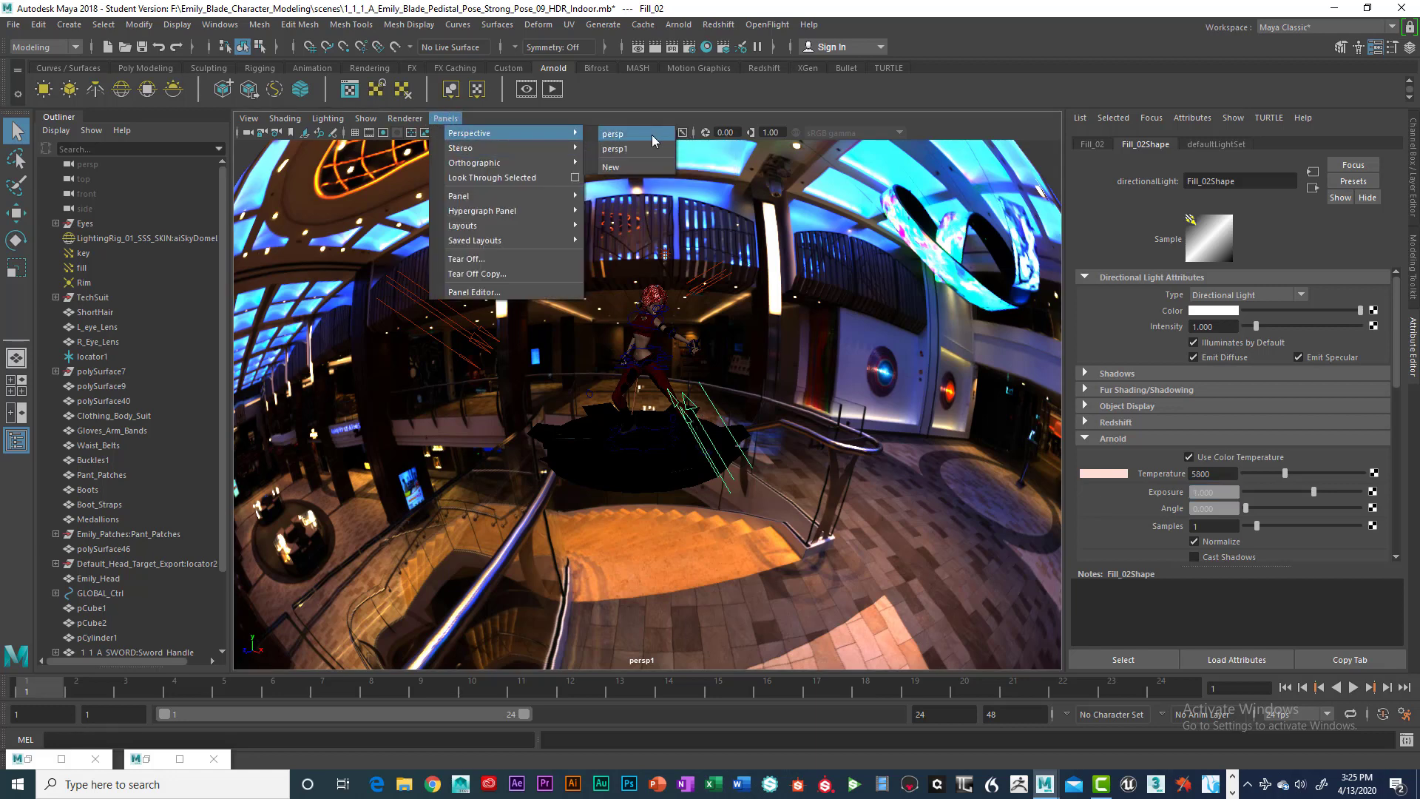
pyautogui.click(614, 134)
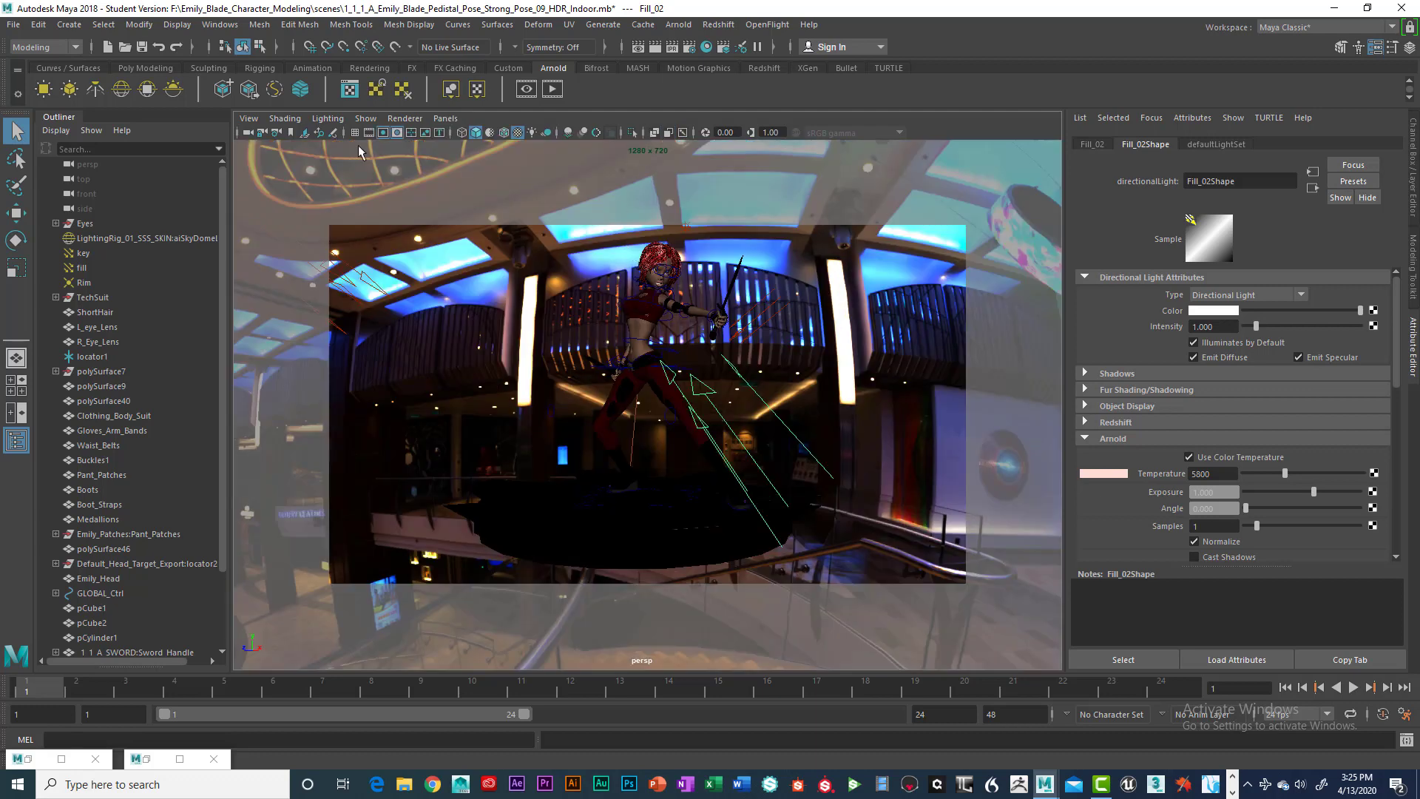
# - Select the sky dome light and hide the HDR_IMAGE display layer
pyautogui.click(571, 262)
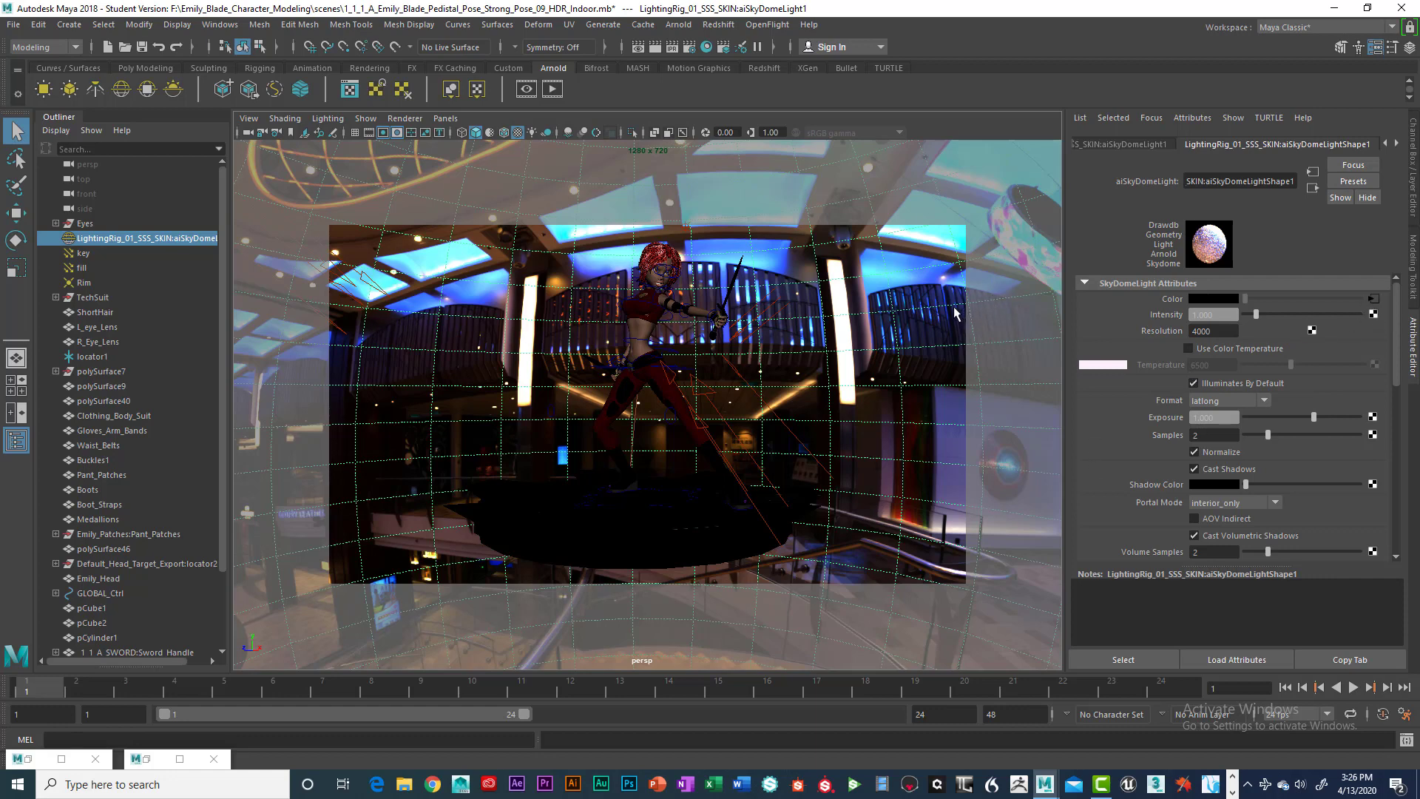
pyautogui.hotkey('ctrl', 'a')
pyautogui.click(1084, 450)
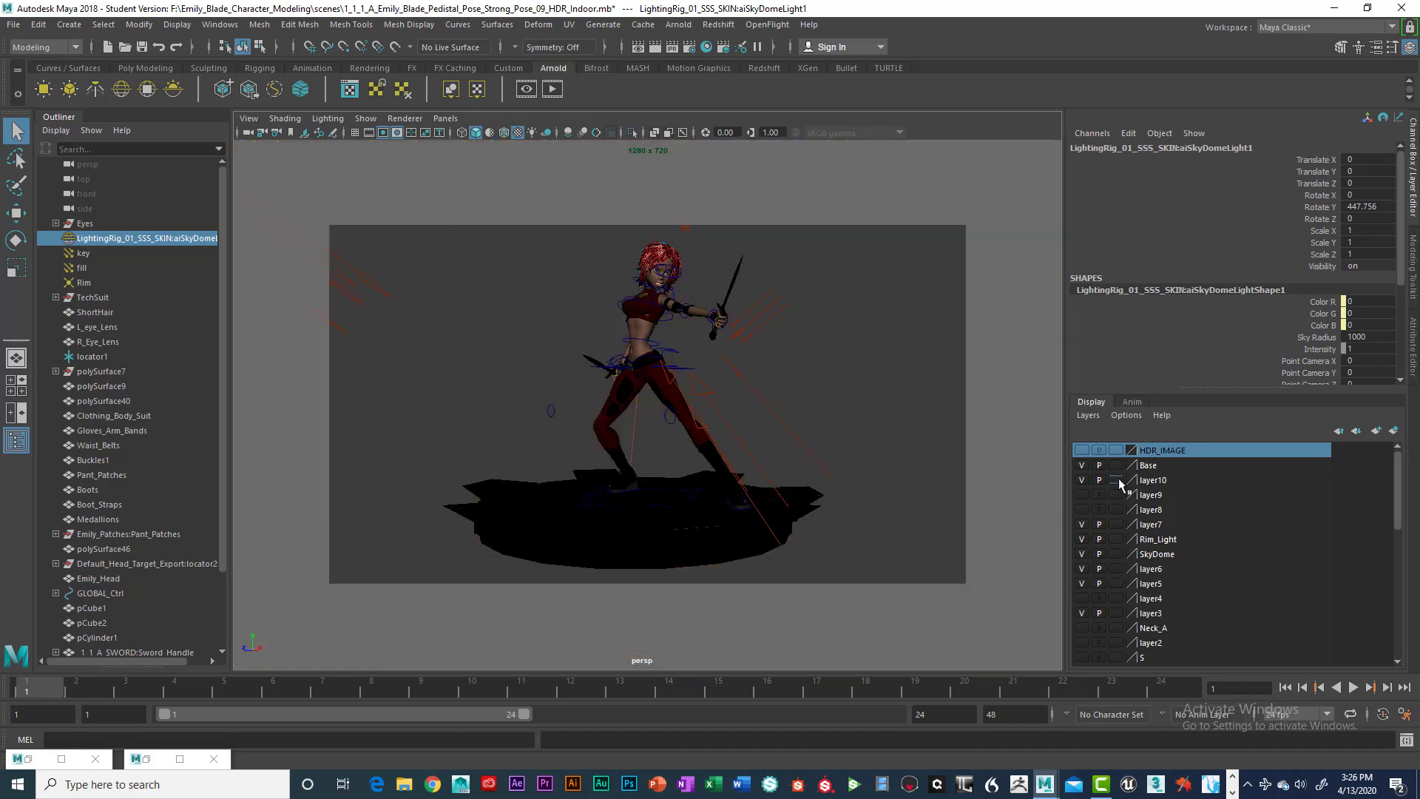
# - Preview the field chart and film gate overlays, and restore the resolution gate display
pyautogui.click(408, 132)
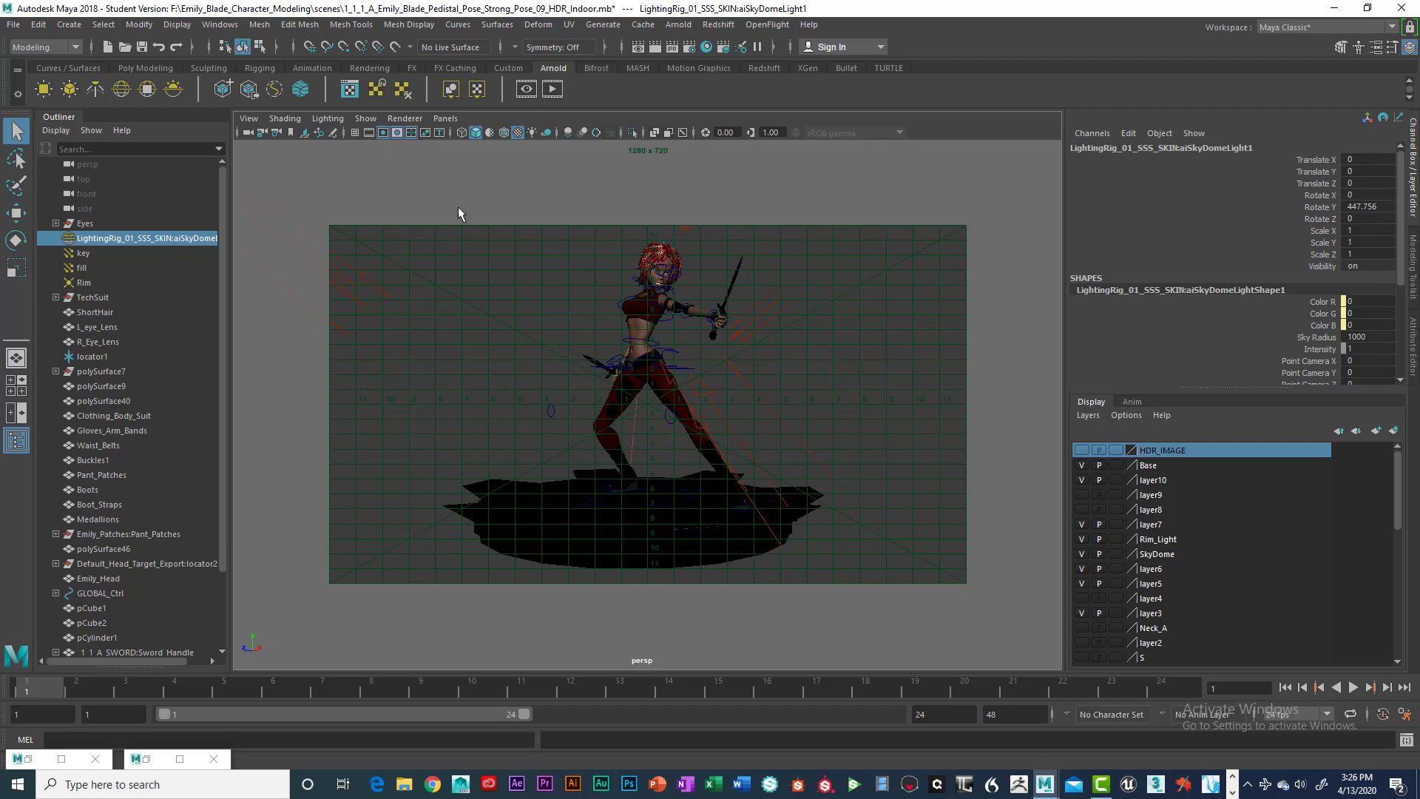
pyautogui.click(411, 134)
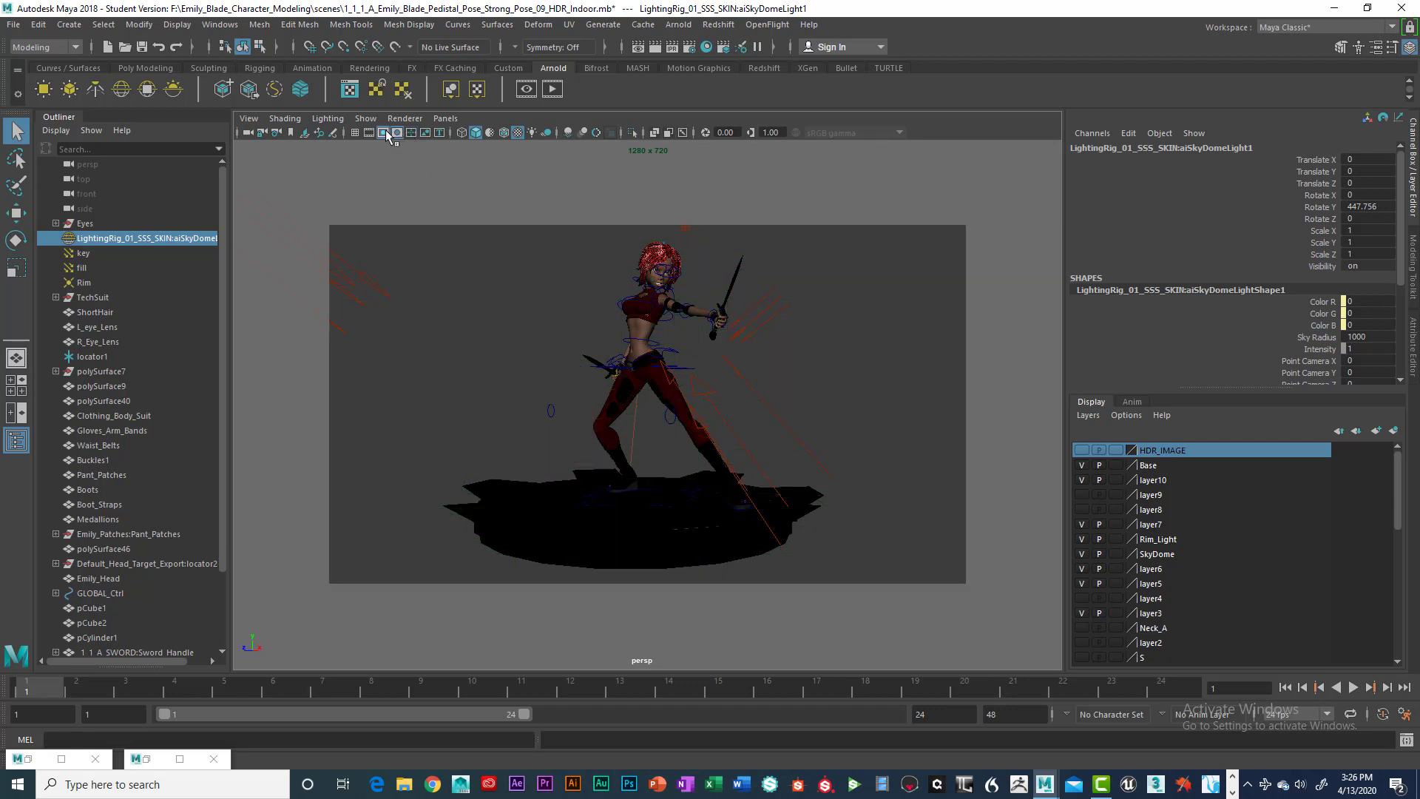
pyautogui.click(369, 134)
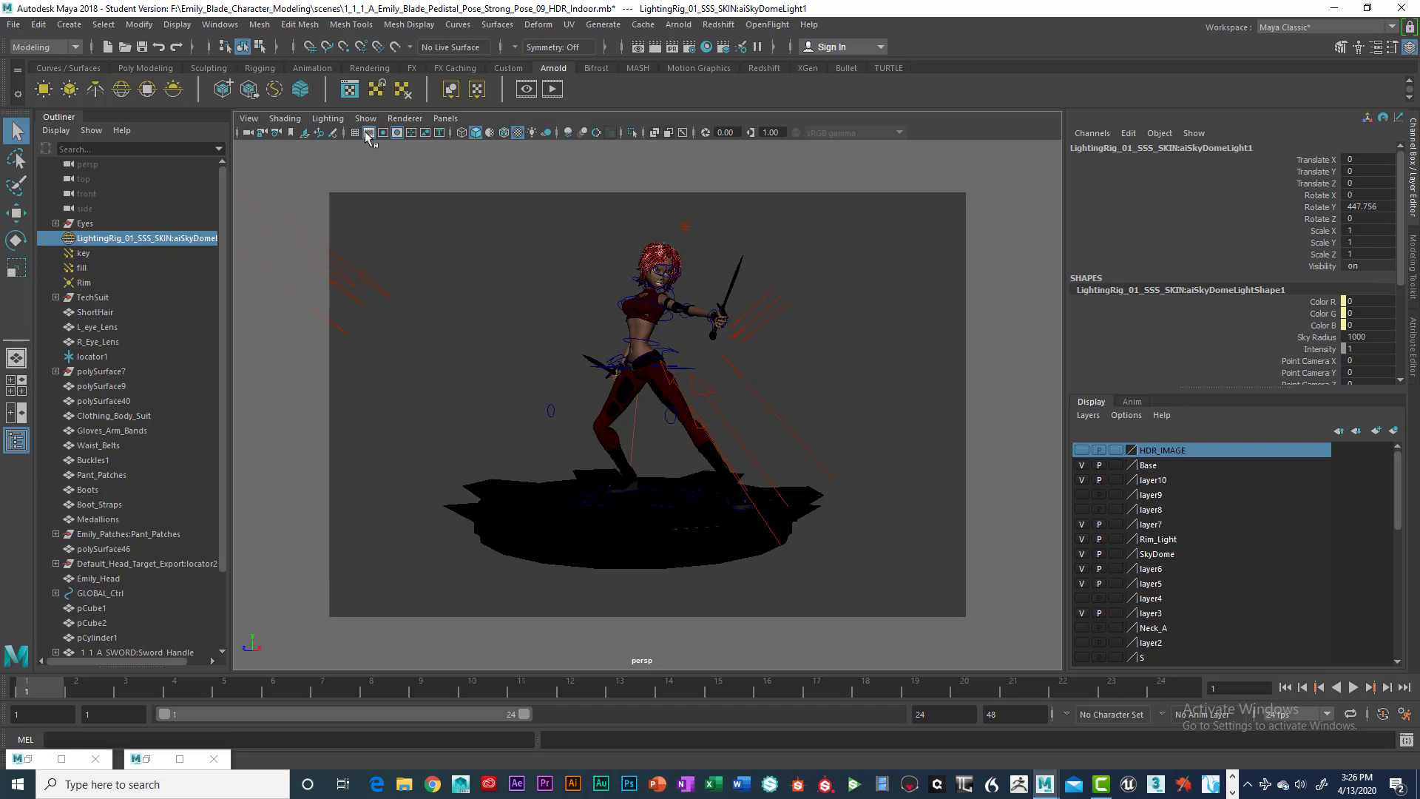
pyautogui.click(370, 133)
pyautogui.click(371, 133)
pyautogui.click(382, 133)
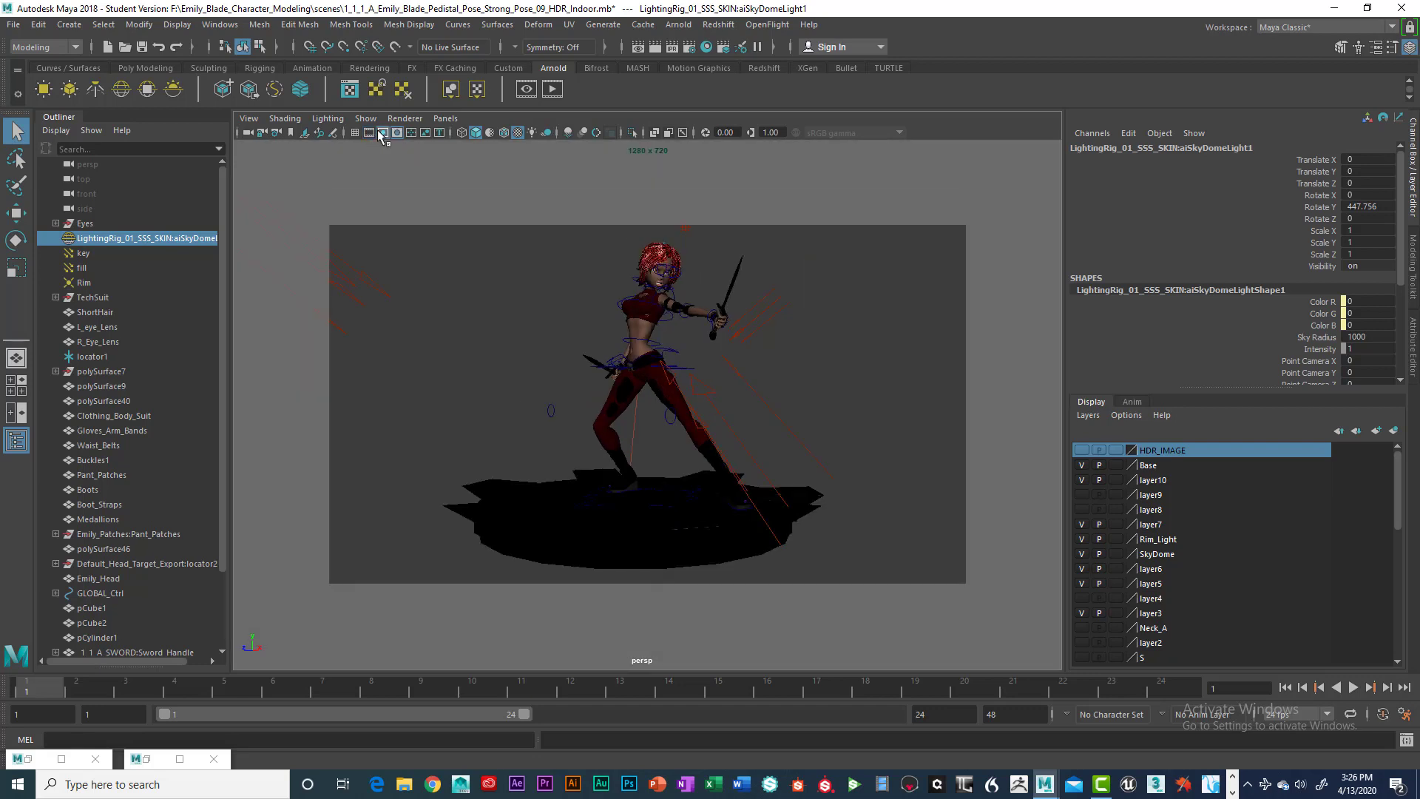
# - Preview the safe title guide in the persp view, and leave only the safe action guide switched on
pyautogui.click(439, 133)
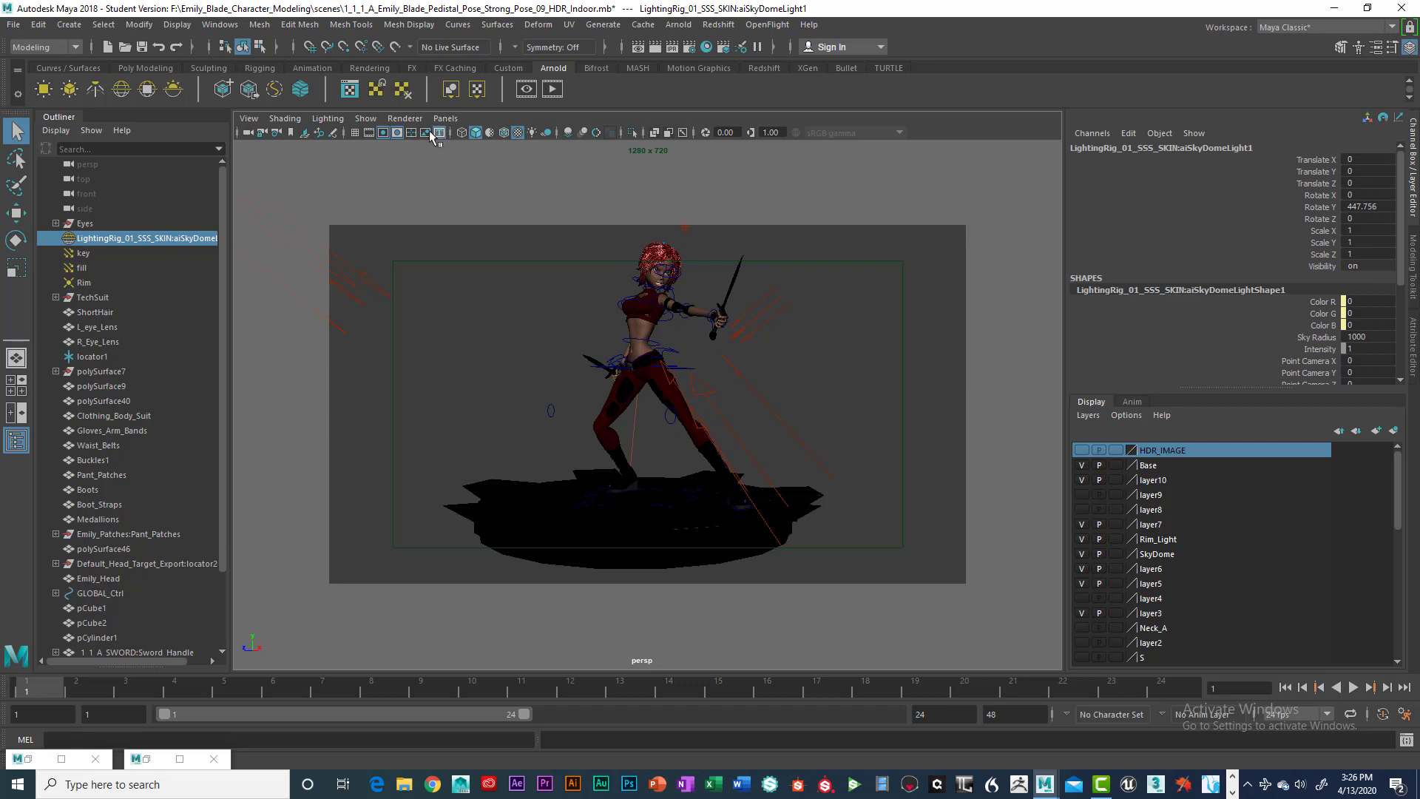
pyautogui.click(426, 133)
pyautogui.click(440, 133)
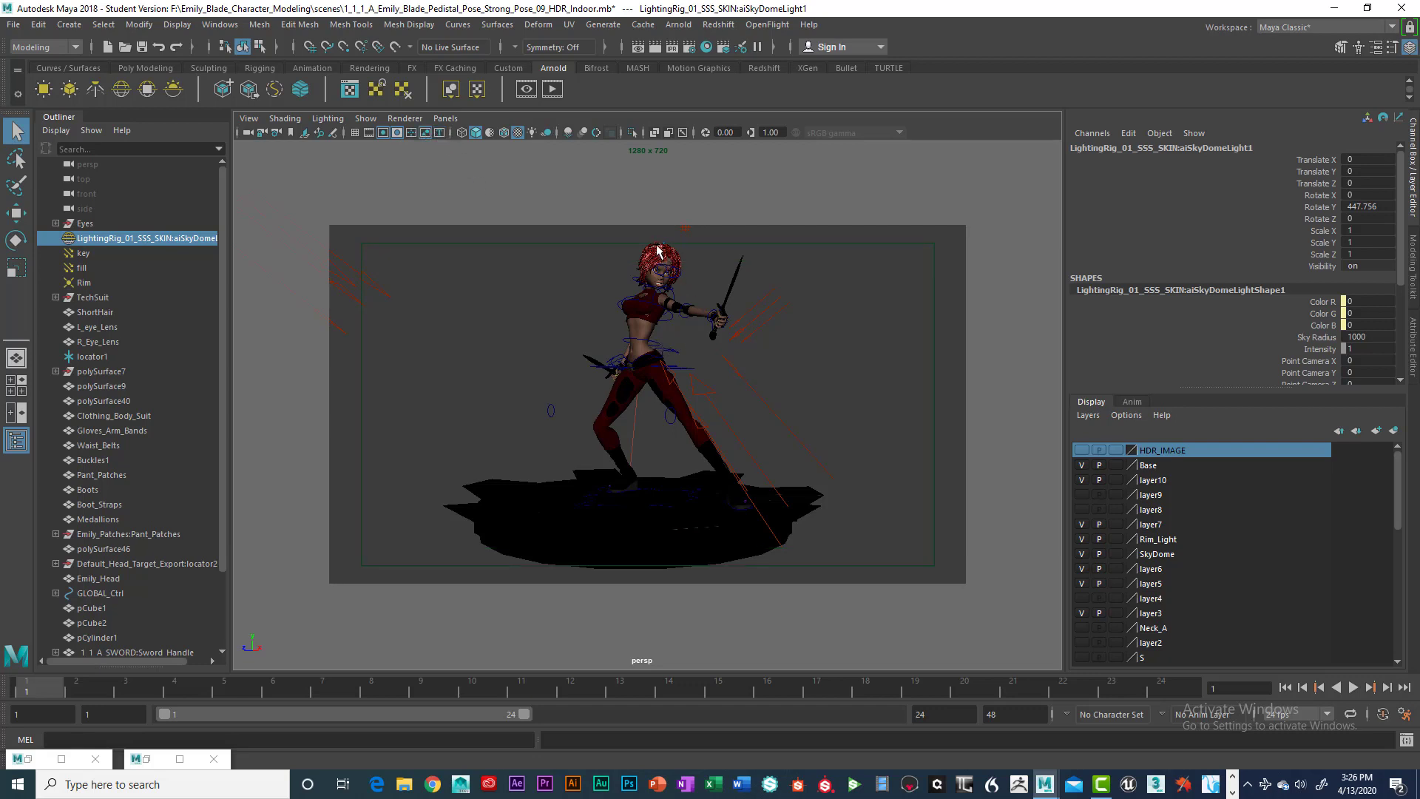
# - Frame the character and pedestal centrally within the safe action guide, showing the field chart temporarily as a composition aid
pyautogui.keyDown('alt'); pyautogui.moveTo(688, 542); pyautogui.dragTo(669, 517, button='middle'); pyautogui.keyUp('alt')
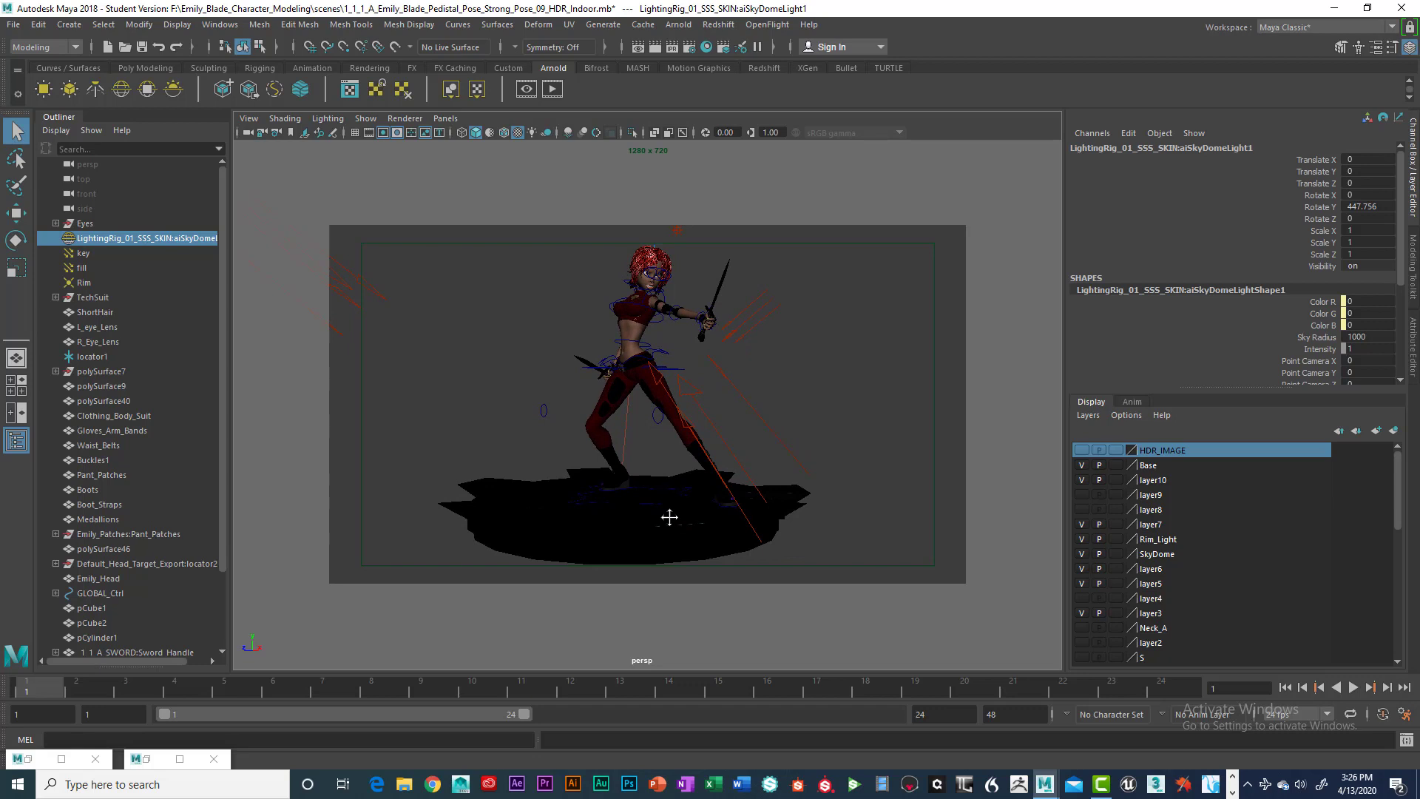
pyautogui.click(425, 133)
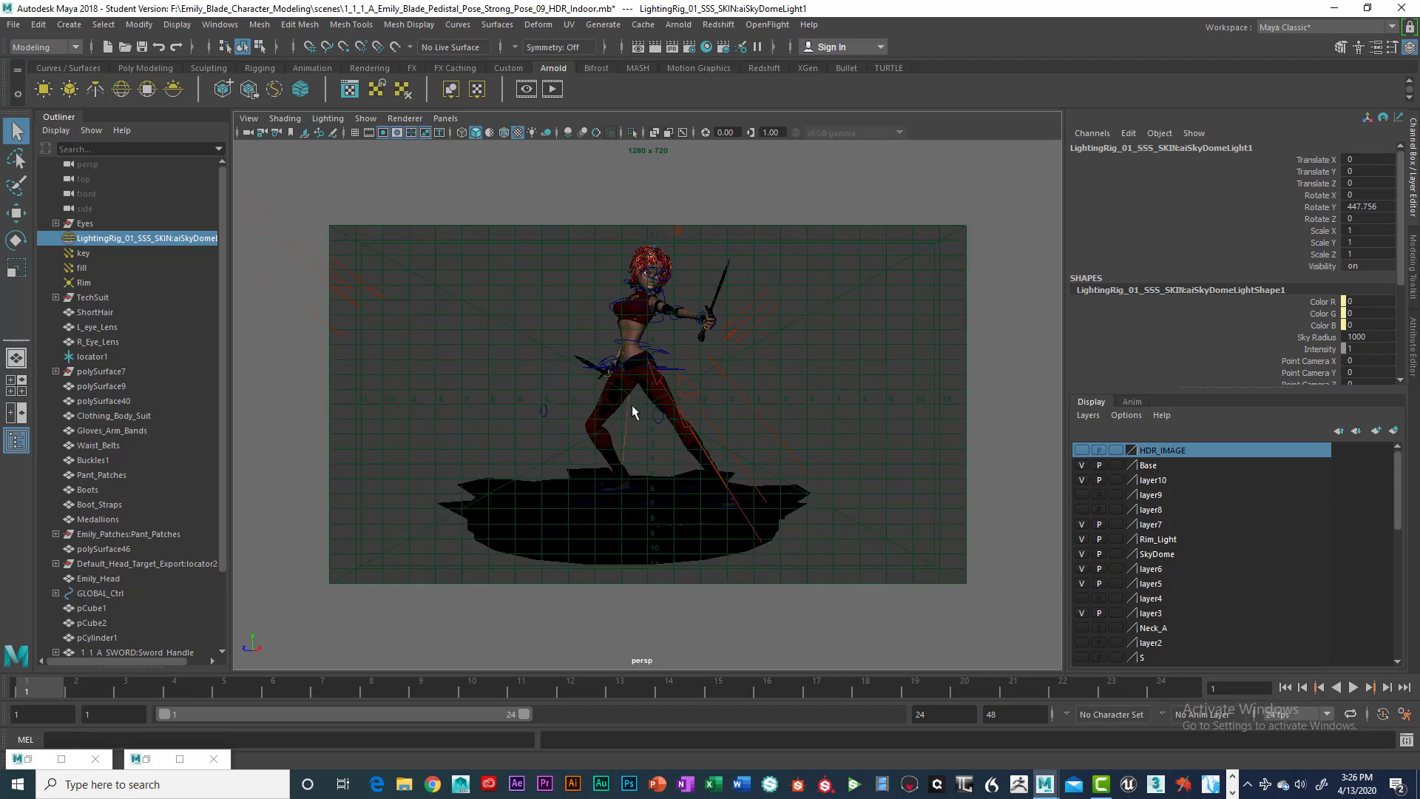
pyautogui.keyDown('alt'); pyautogui.moveTo(661, 418); pyautogui.dragTo(660, 412, button='middle'); pyautogui.keyUp('alt')
pyautogui.keyDown('alt'); pyautogui.moveTo(675, 469); pyautogui.dragTo(692, 468); pyautogui.keyUp('alt')
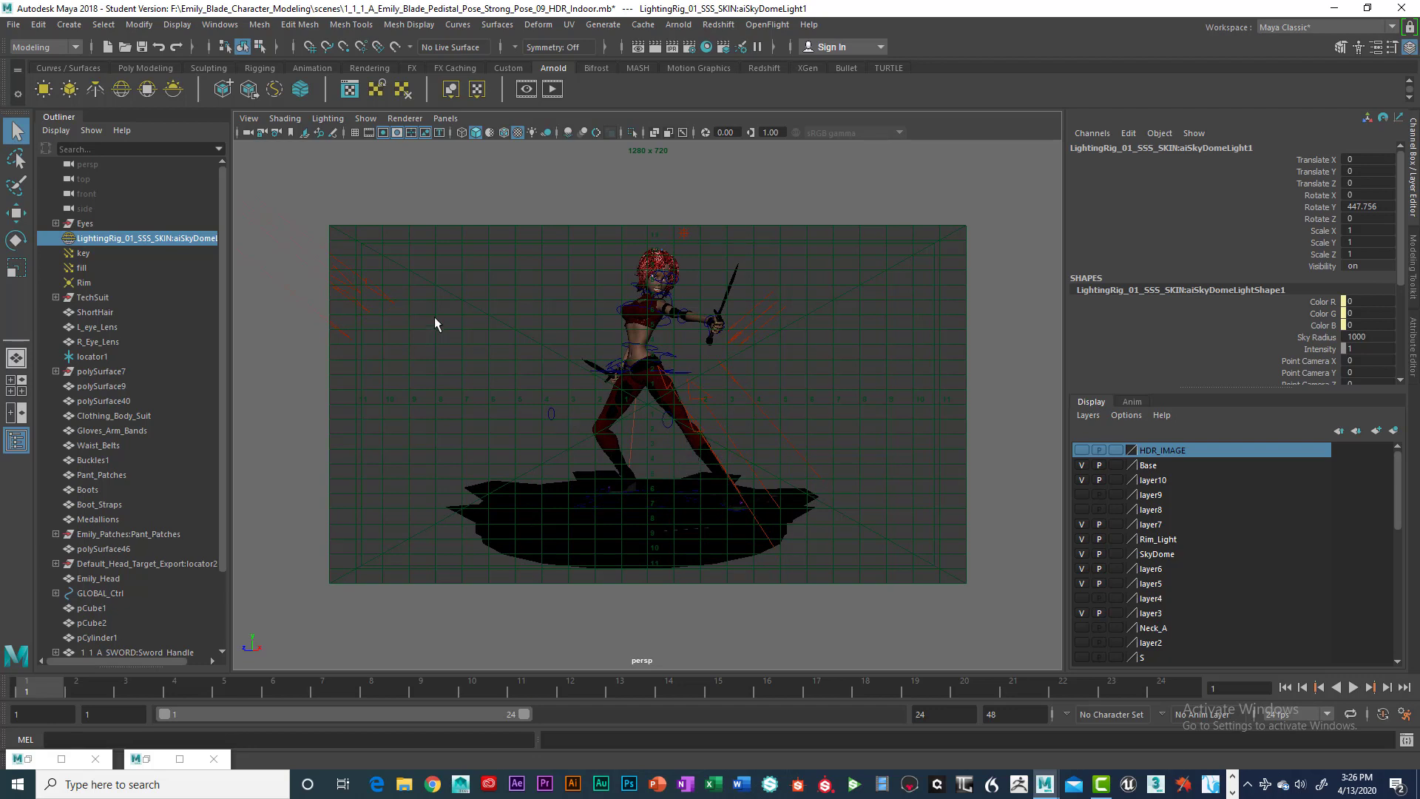
pyautogui.click(412, 133)
pyautogui.keyDown('alt'); pyautogui.moveTo(730, 304); pyautogui.dragTo(731, 301); pyautogui.keyUp('alt')
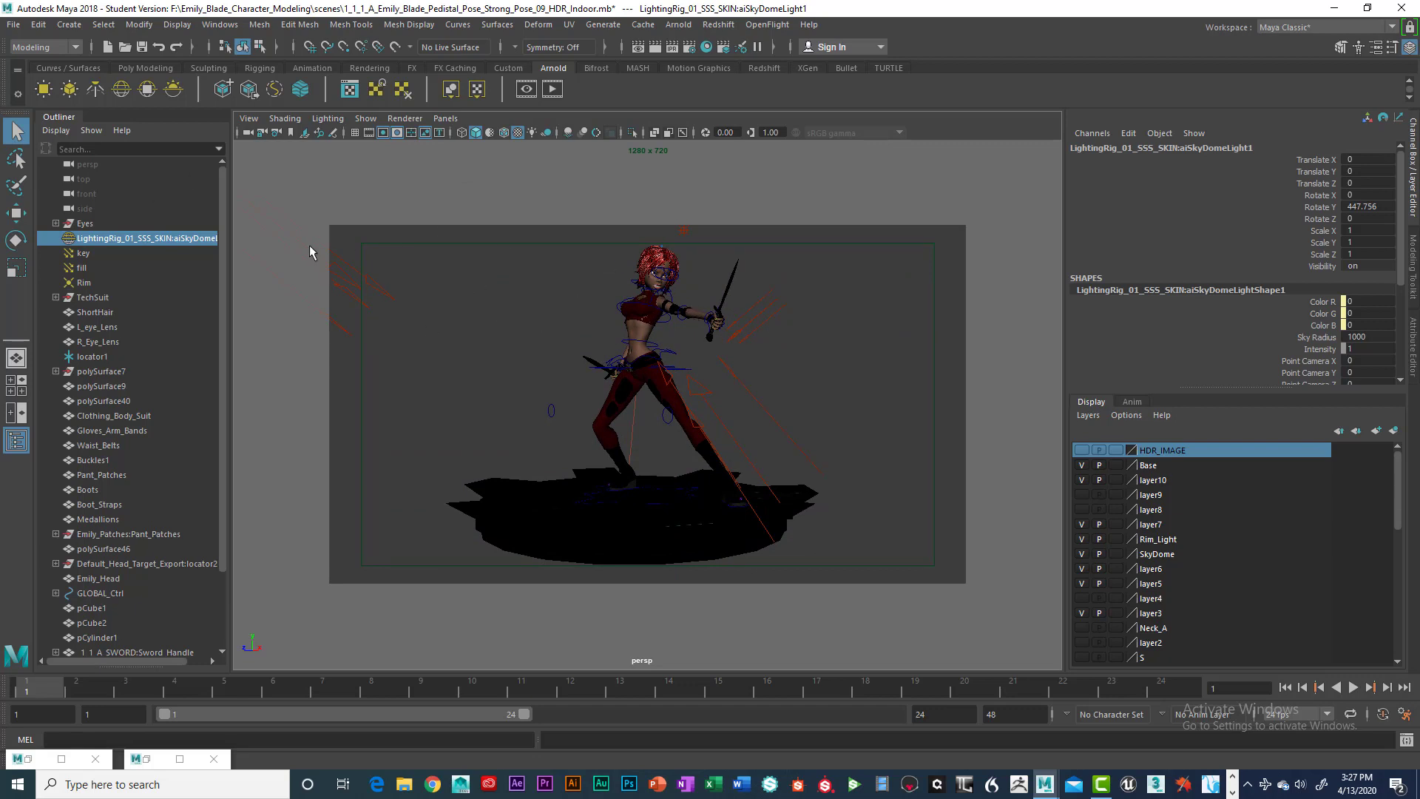
# - Save the current persp view as a new camera bookmark named Cam_Front_Persp
pyautogui.click(250, 120)
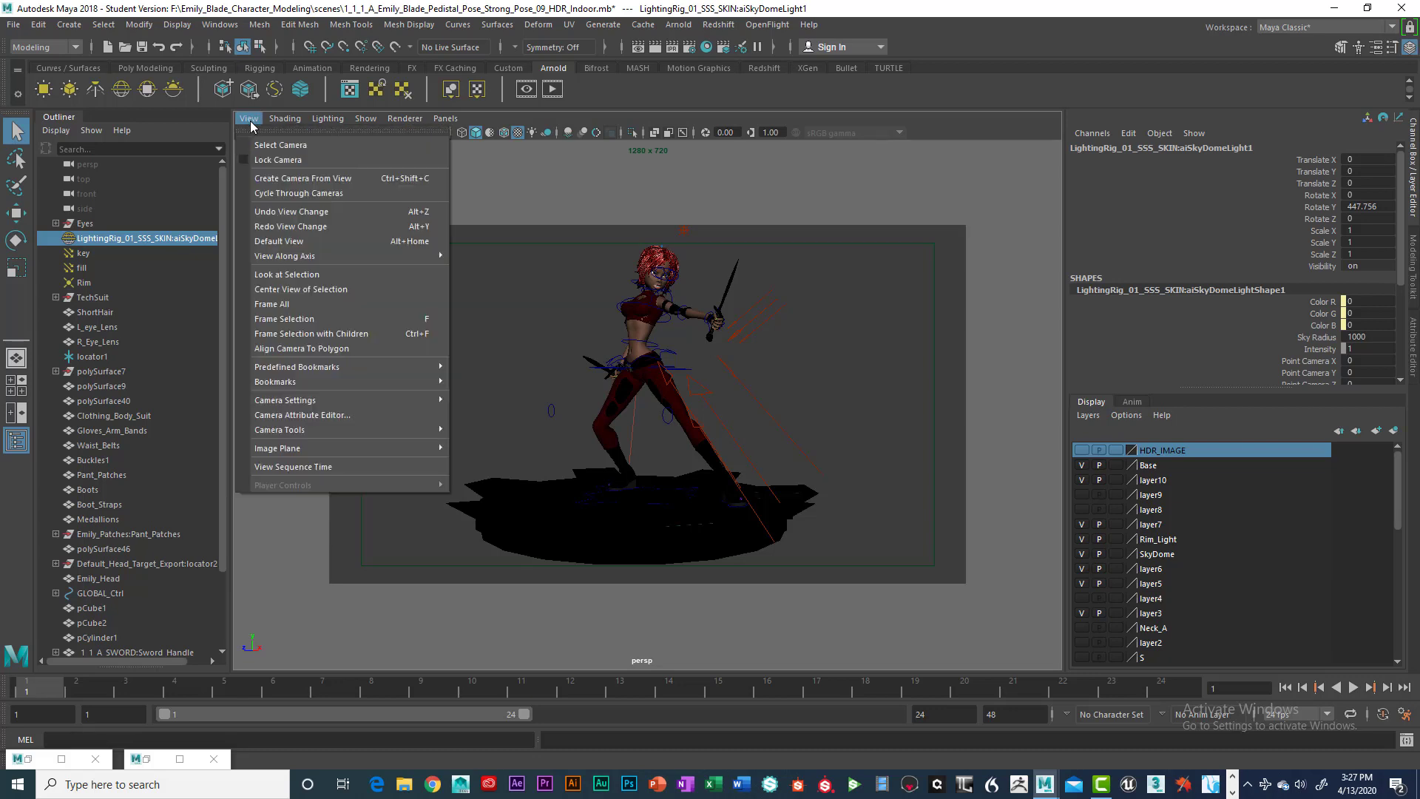
pyautogui.moveTo(295, 381)
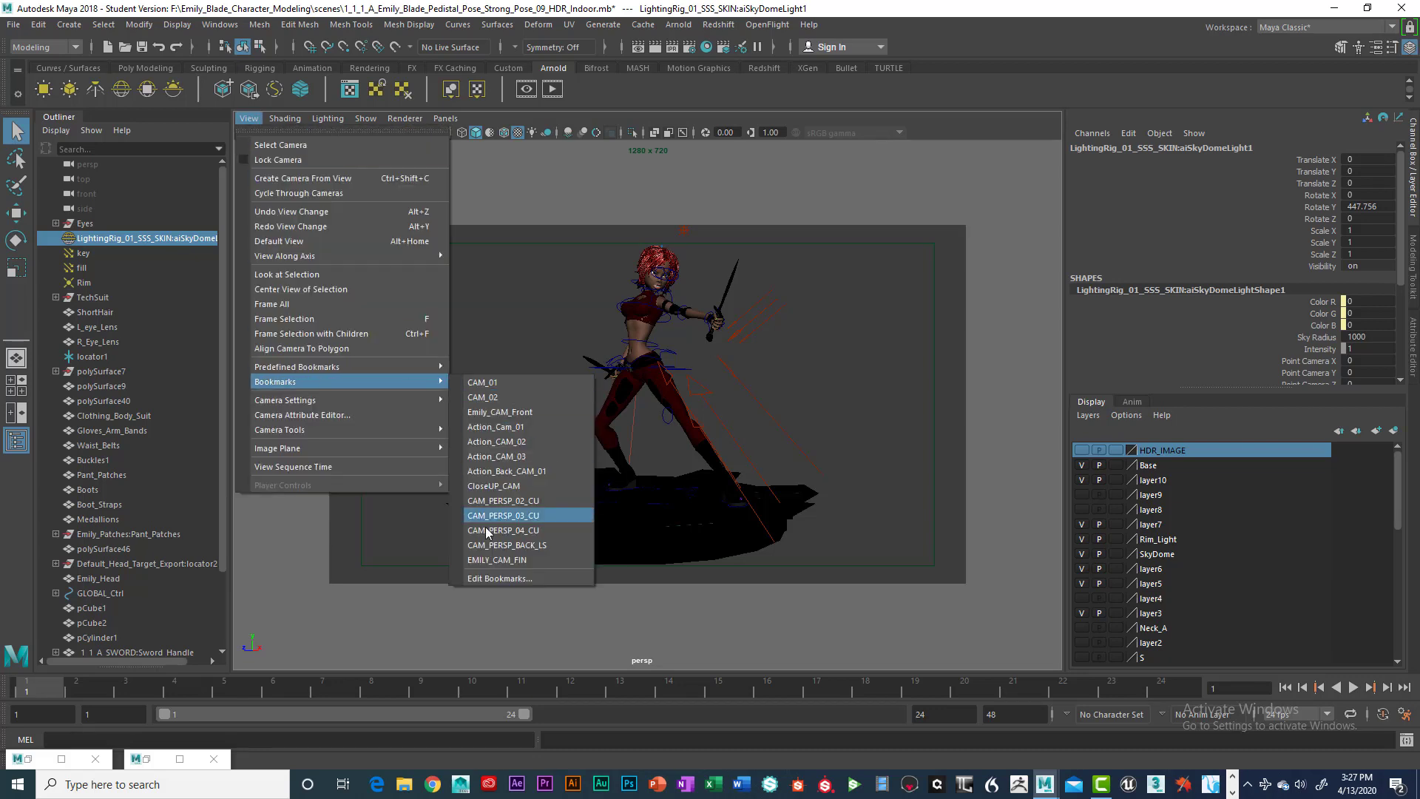
pyautogui.click(498, 579)
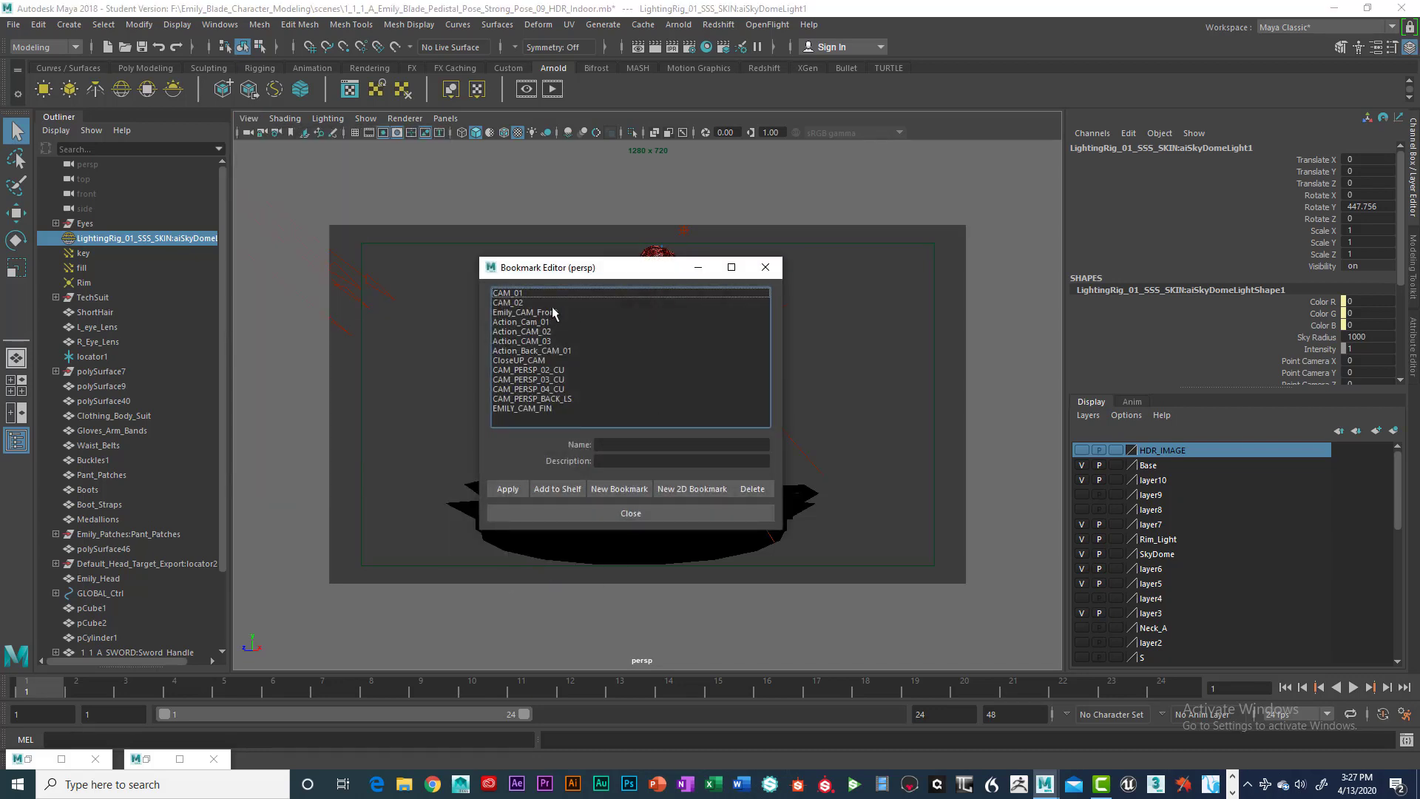
pyautogui.click(619, 489)
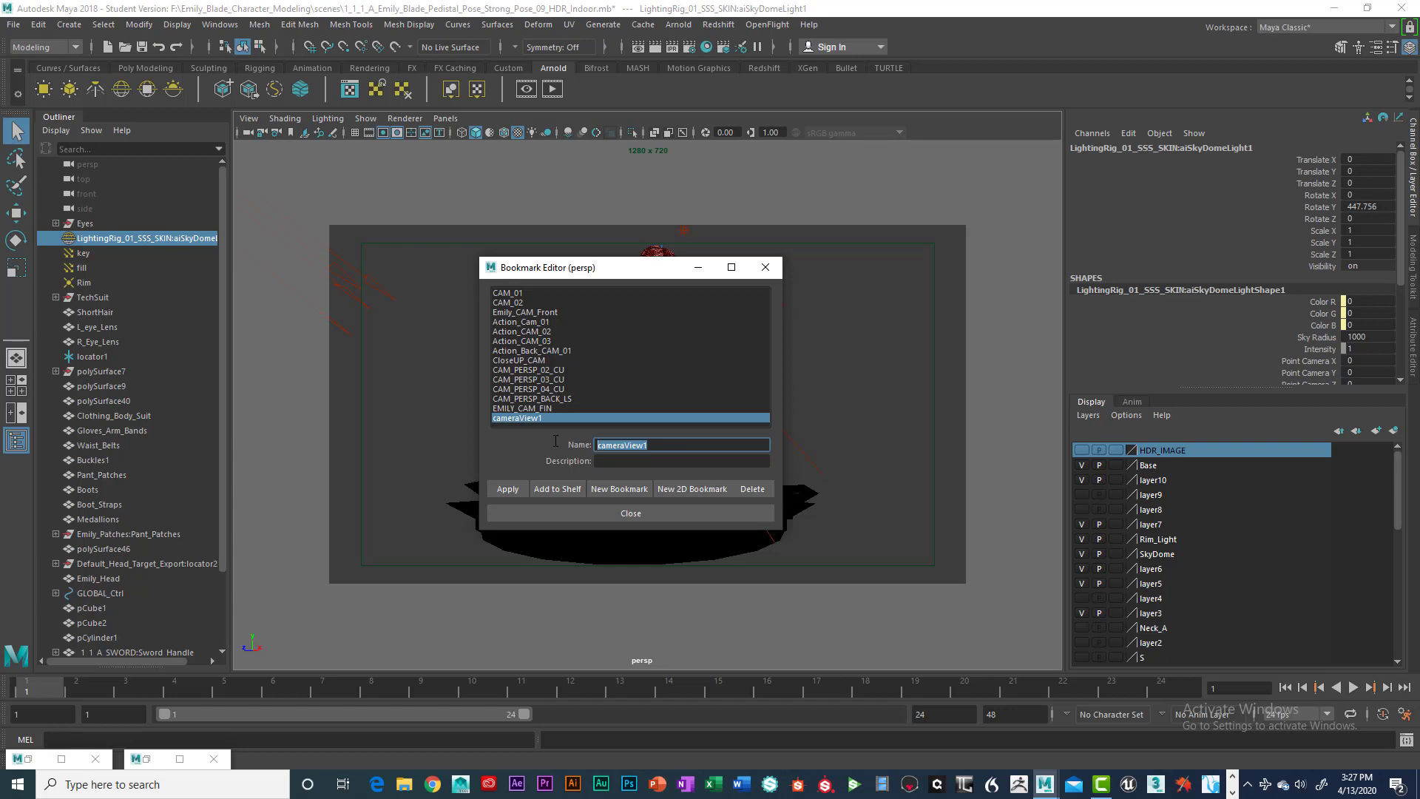
pyautogui.write('Cam_Front_Persp')
pyautogui.click(647, 513)
# - Zoom the persp view away from the character and restore the framing from the Cam_Front_Persp bookmark
pyautogui.scroll(-5, 722, 484)
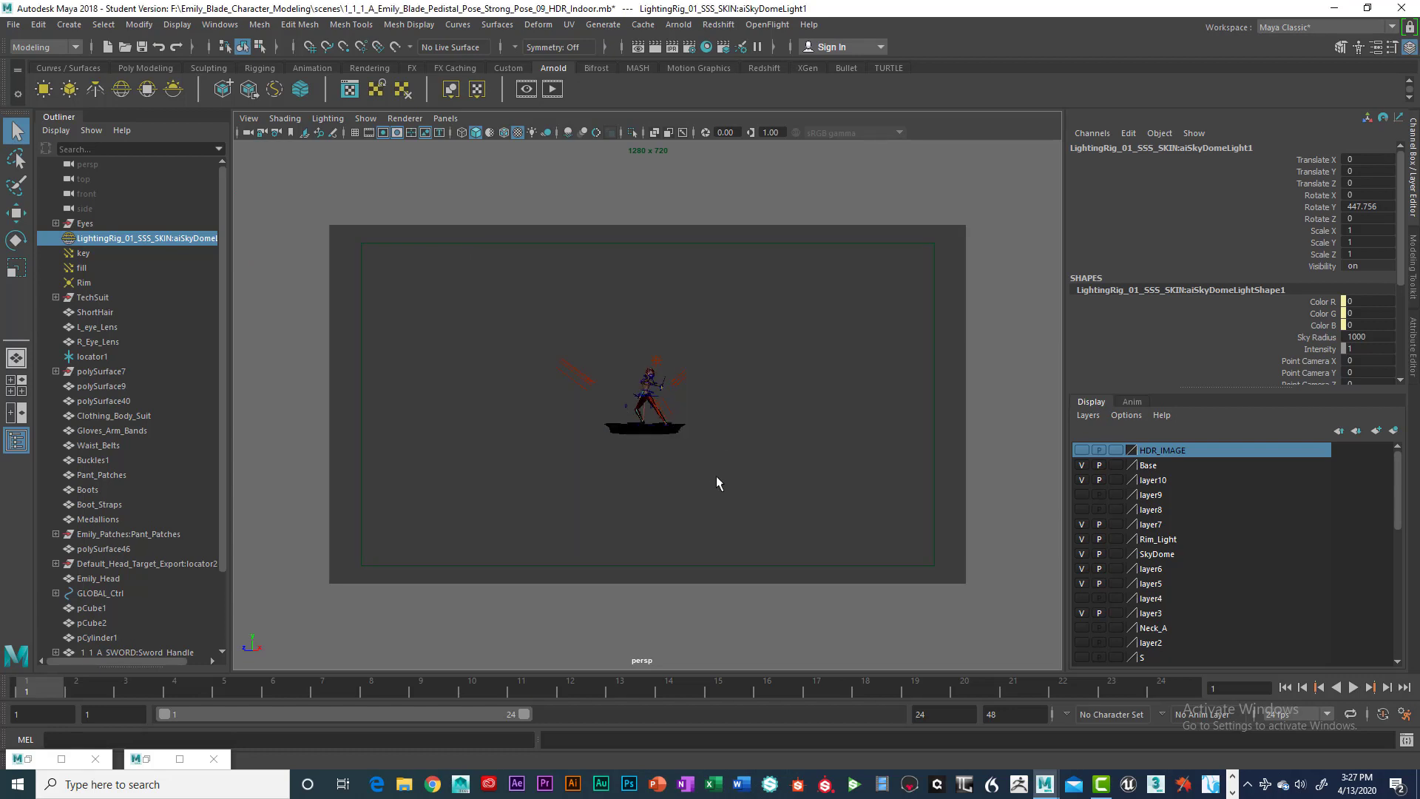
pyautogui.click(249, 118)
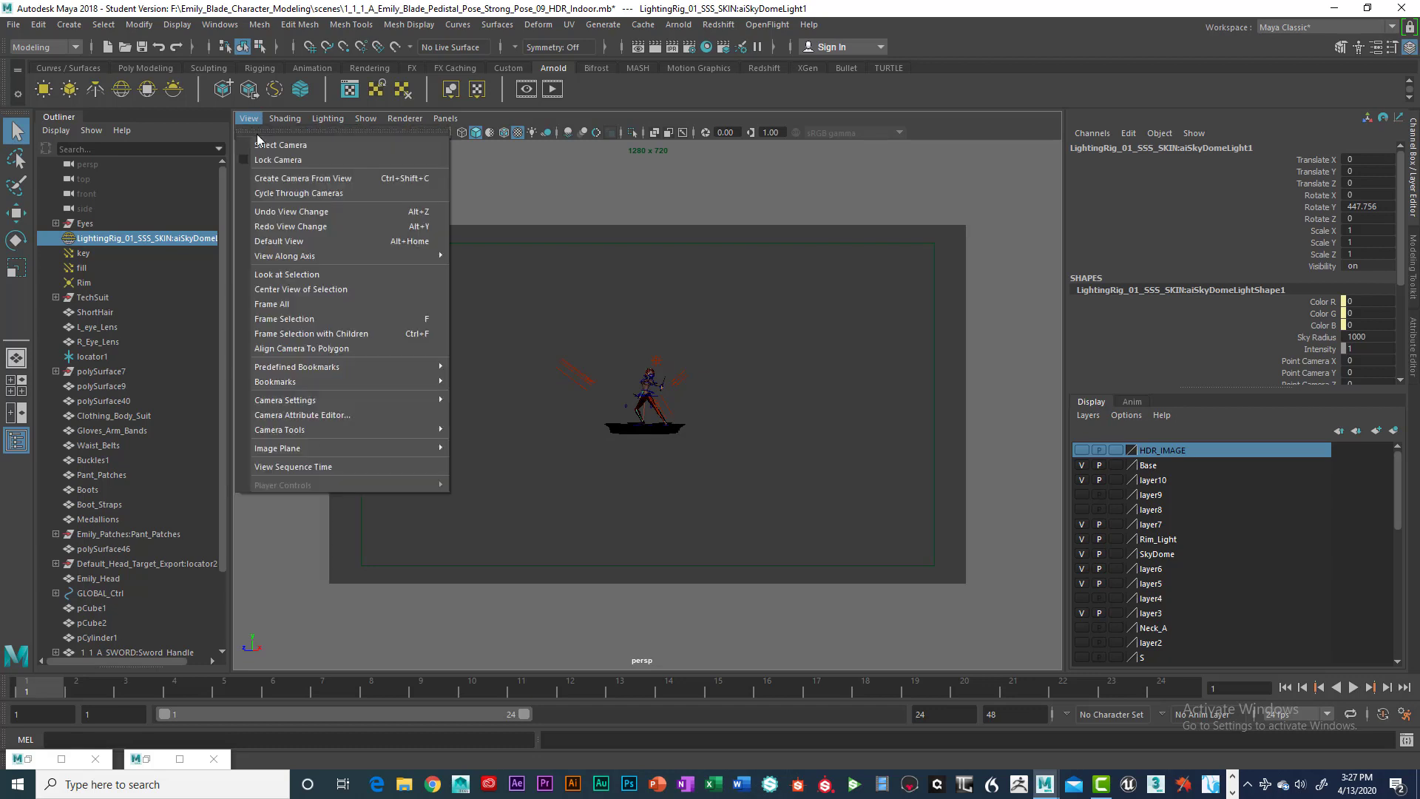
pyautogui.moveTo(414, 381)
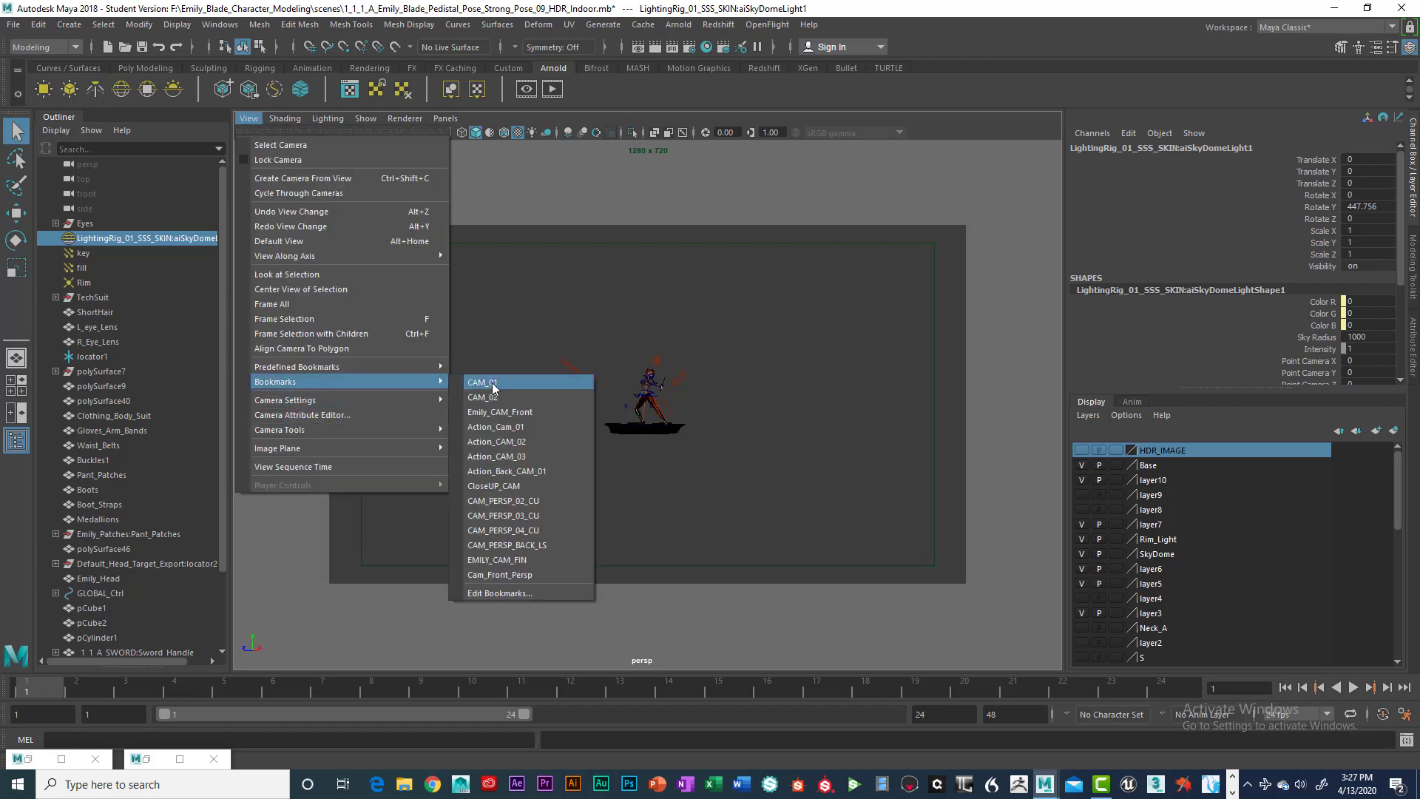
pyautogui.click(528, 574)
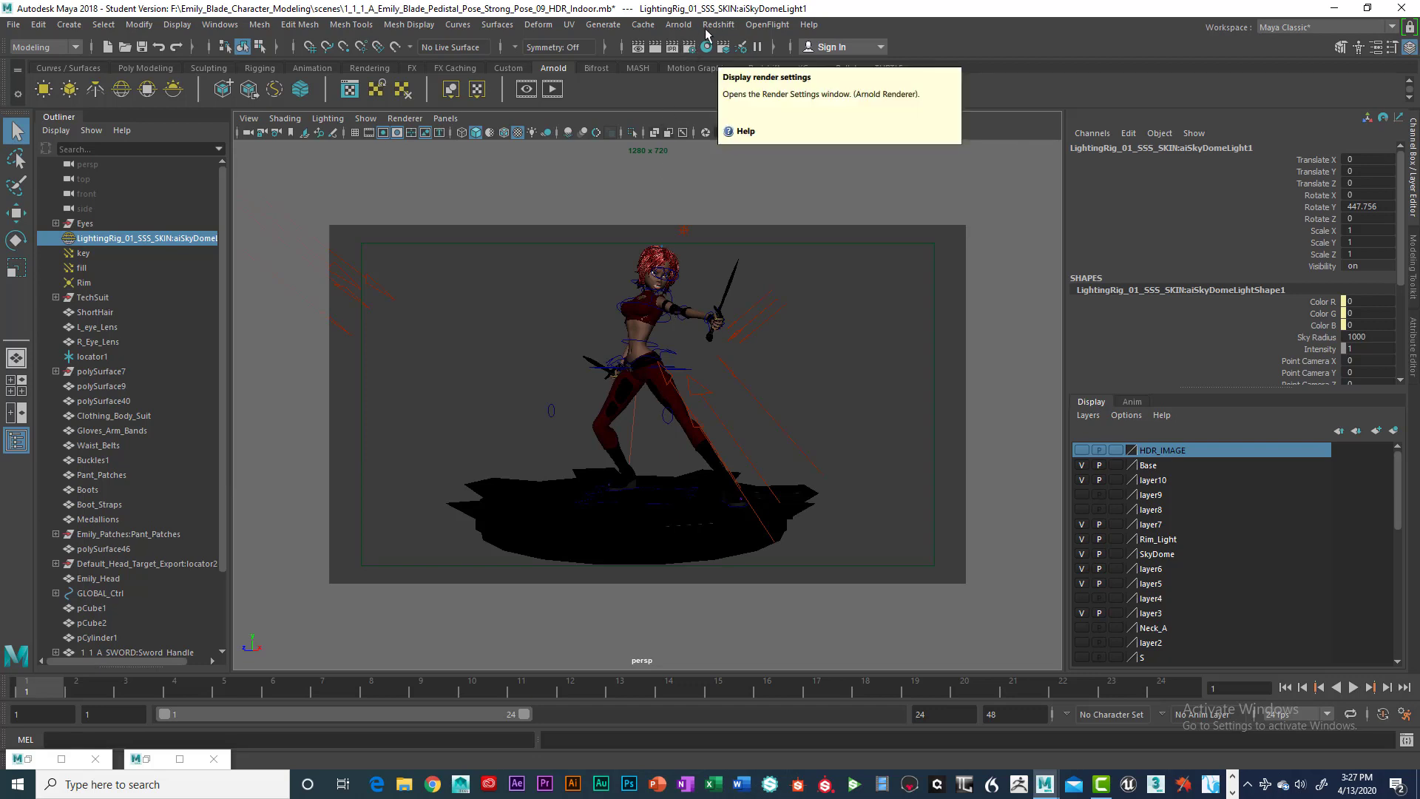
# - Review the Arnold render settings for sampling, including the SSS samples, and for ray depth
pyautogui.click(689, 47)
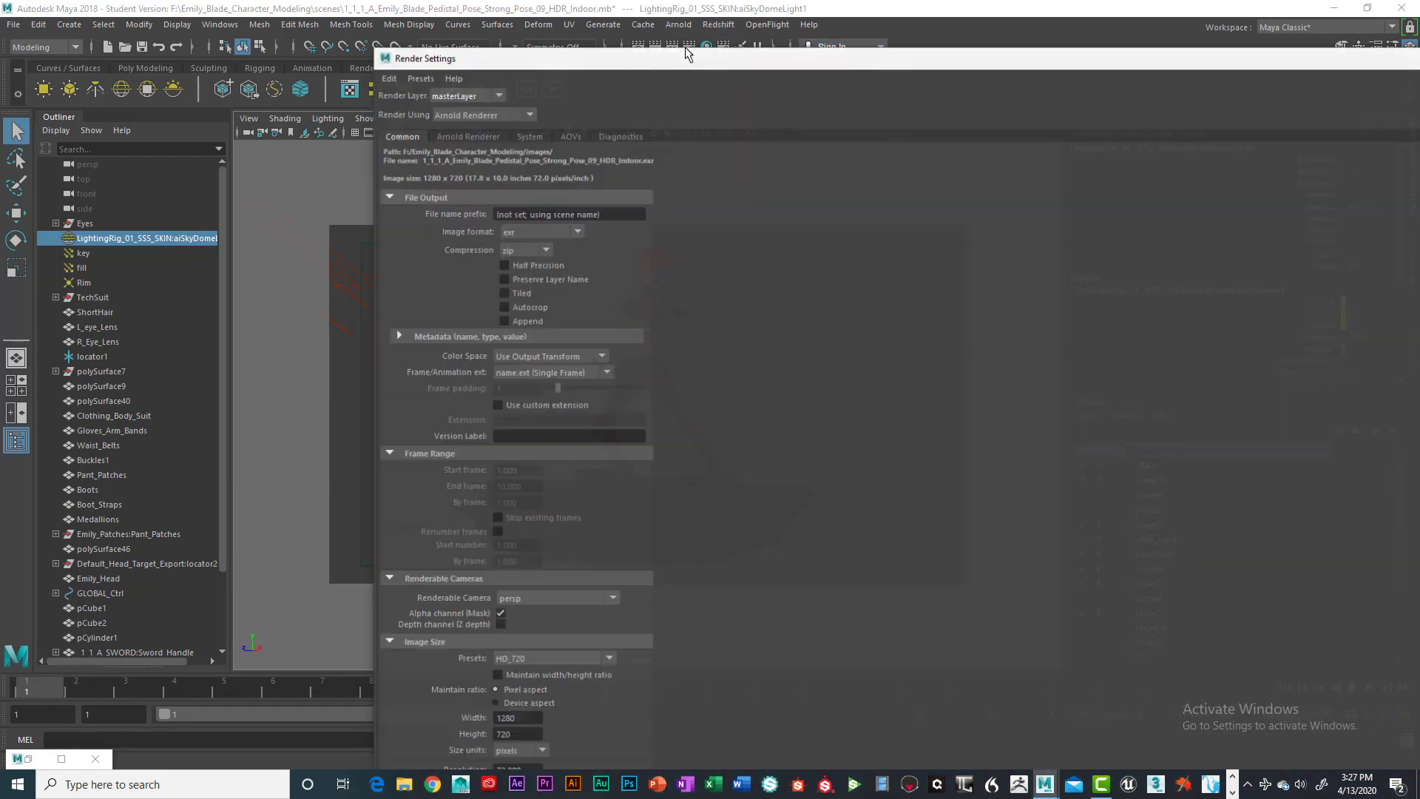
pyautogui.click(478, 126)
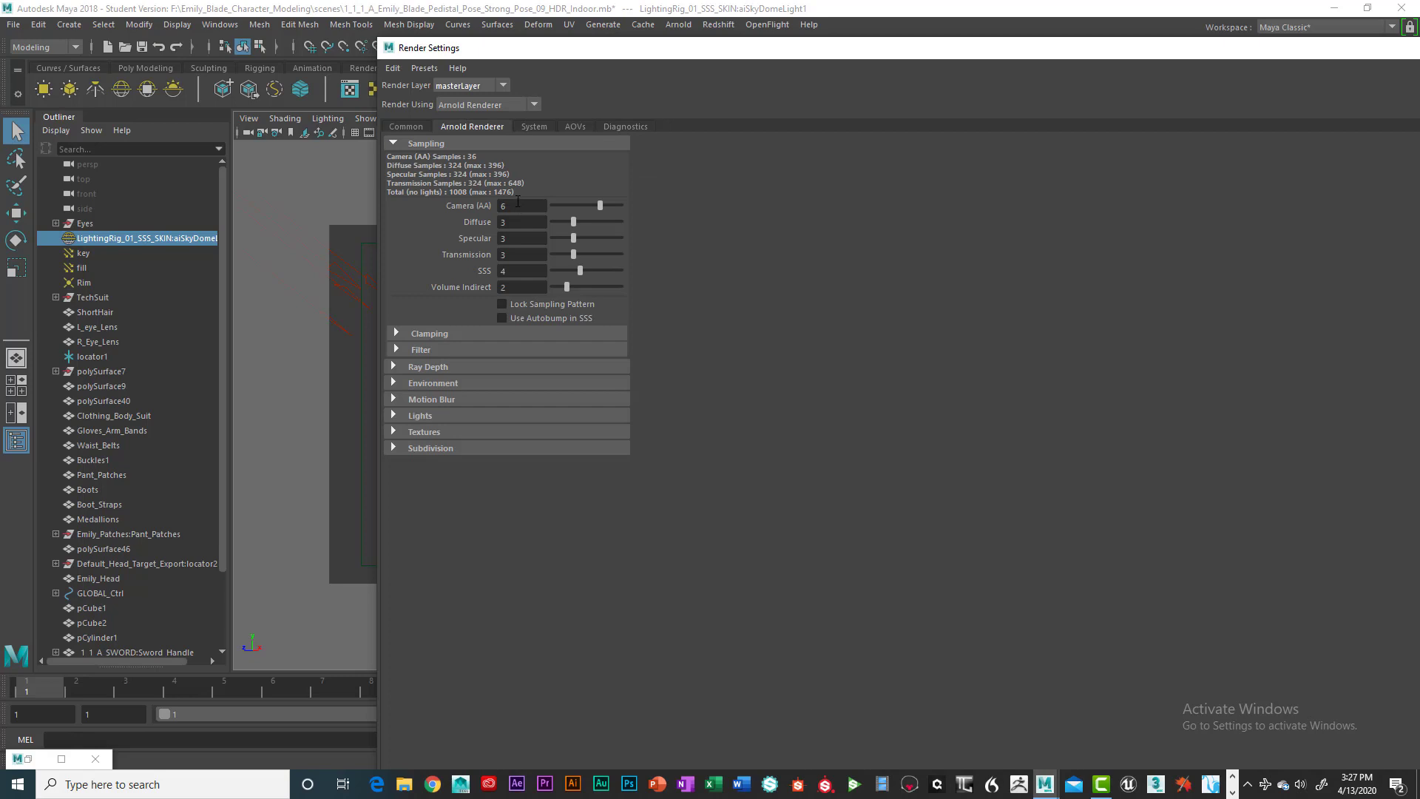
pyautogui.doubleClick(512, 272)
pyautogui.click(512, 273)
pyautogui.moveTo(501, 273); pyautogui.dragTo(511, 274)
pyautogui.click(412, 368)
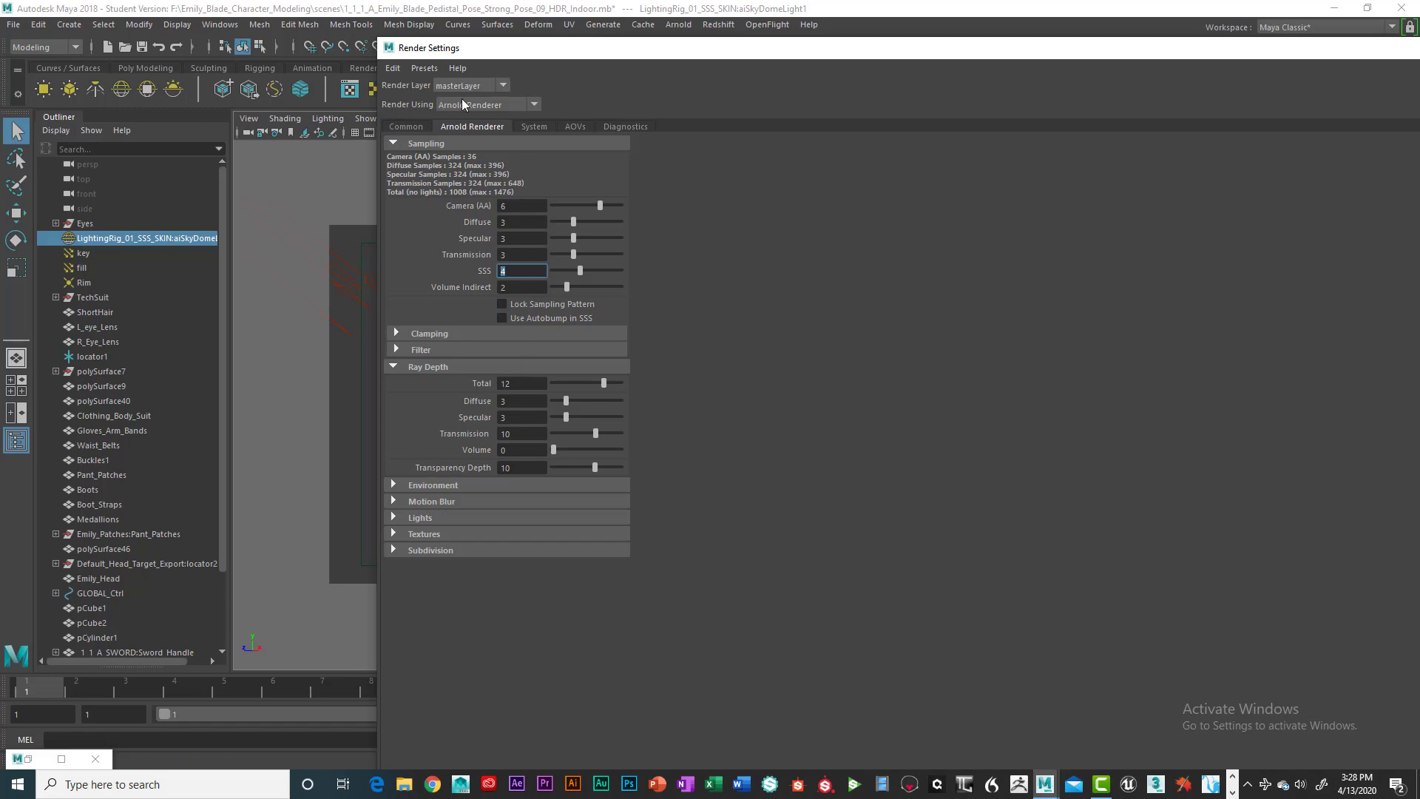
# - Set the render image size to the HD_1080 preset and close the render settings
pyautogui.click(411, 123)
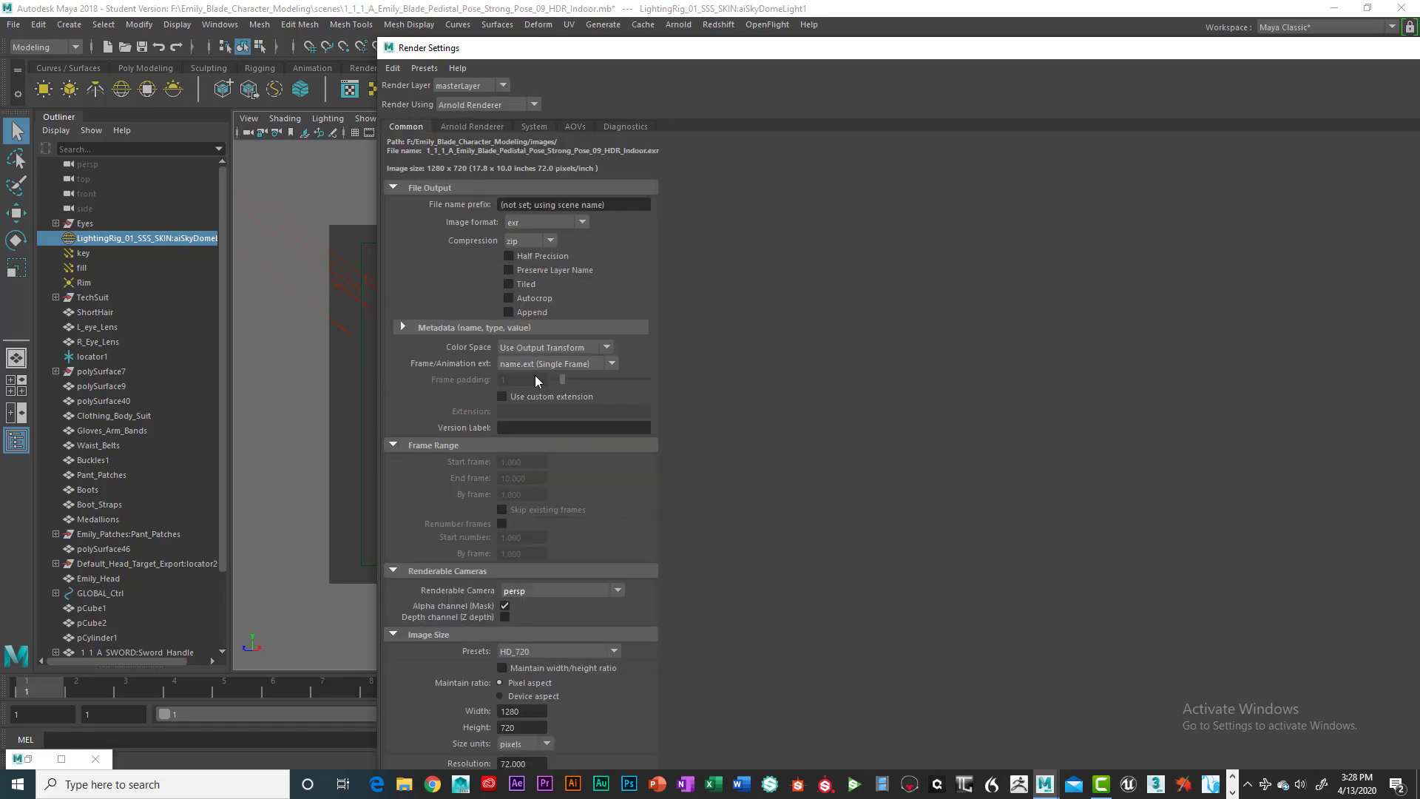
pyautogui.scroll(-5, 535, 376)
pyautogui.click(616, 574)
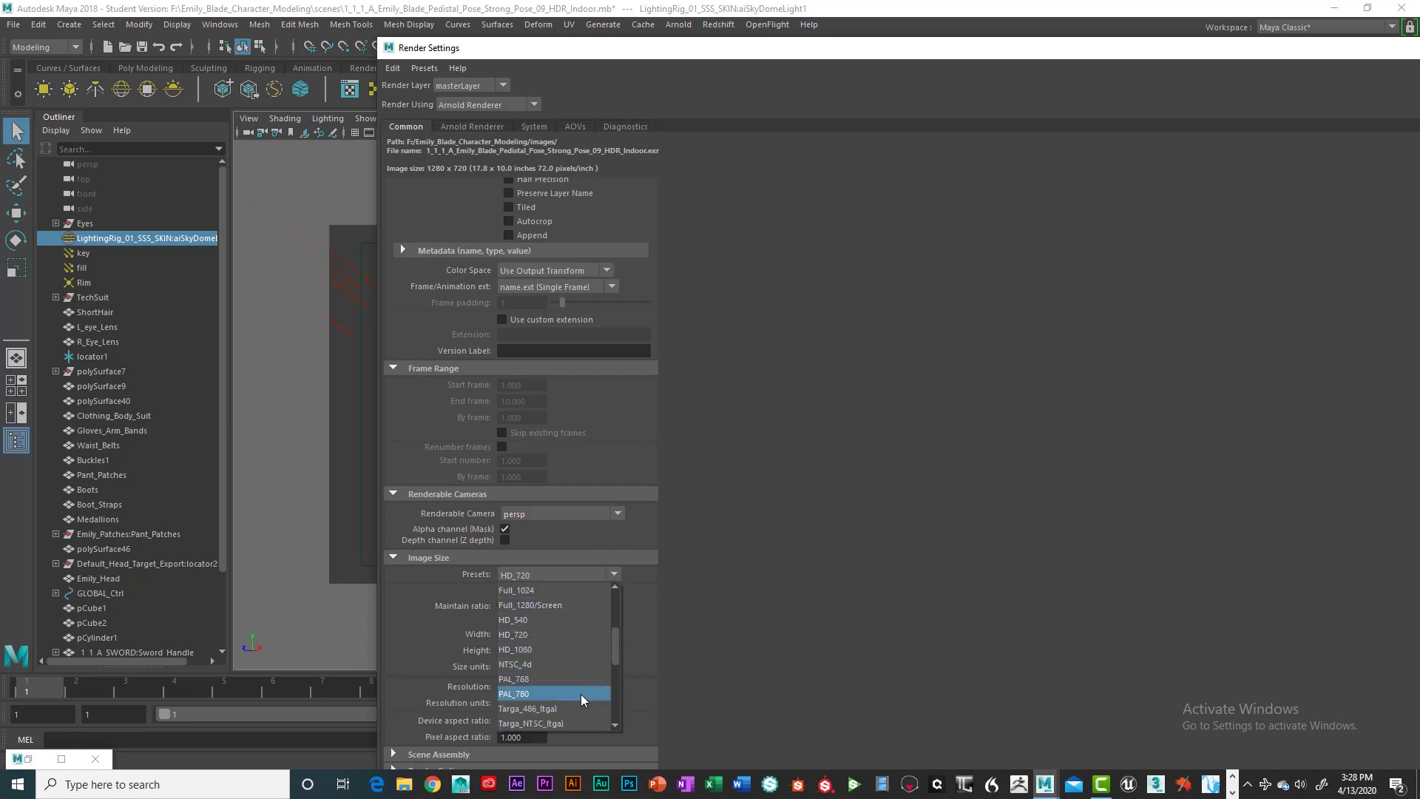
pyautogui.scroll(-2, 580, 693)
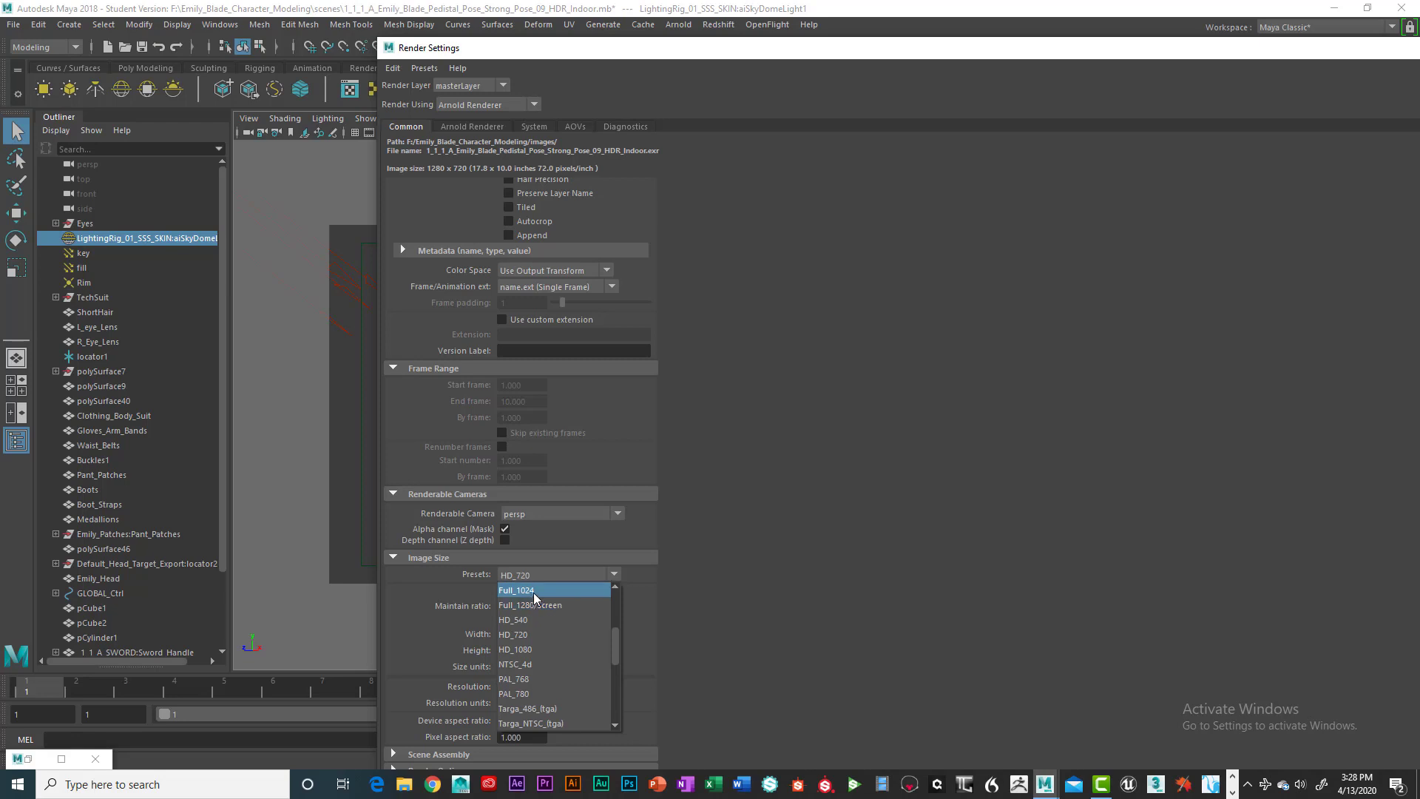
pyautogui.scroll(1, 539, 608)
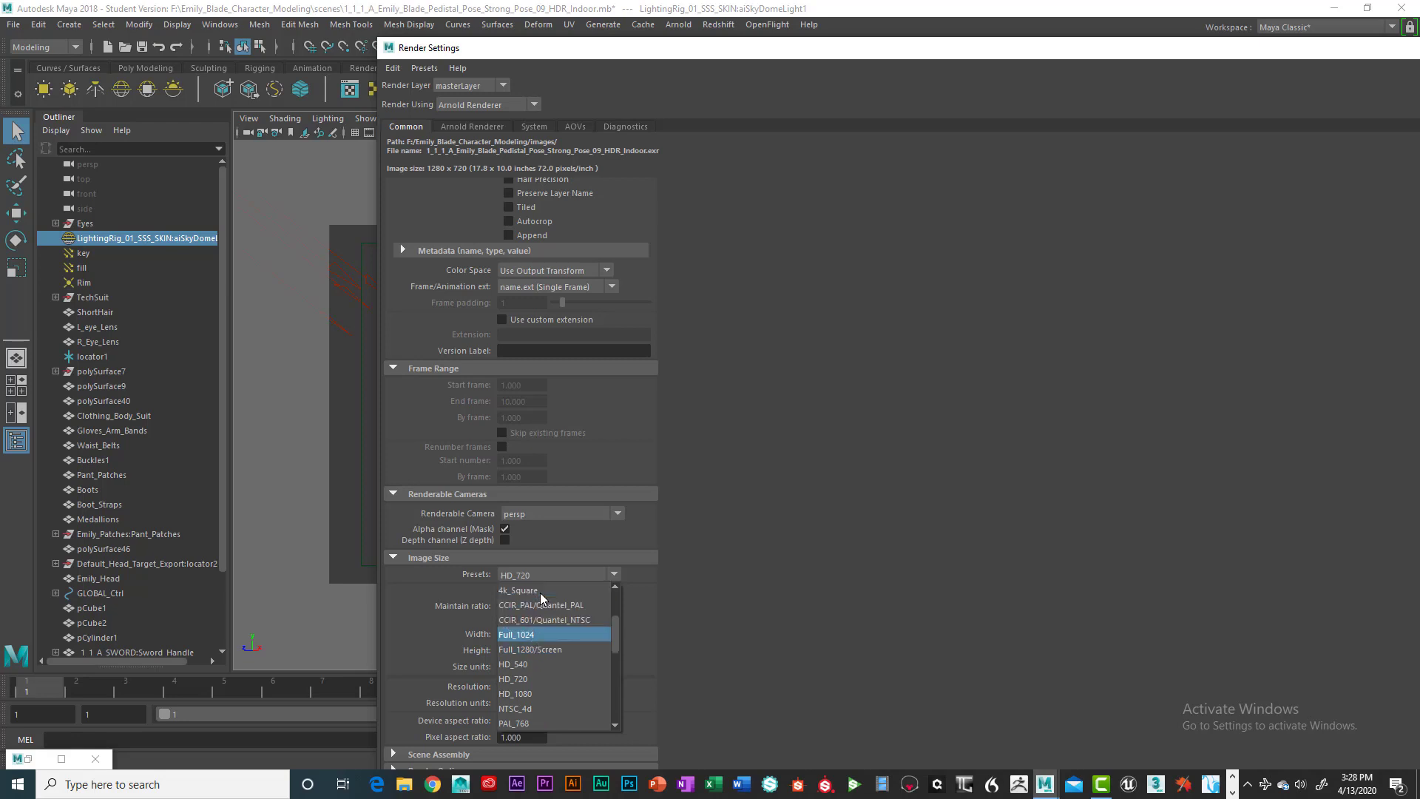
pyautogui.click(539, 691)
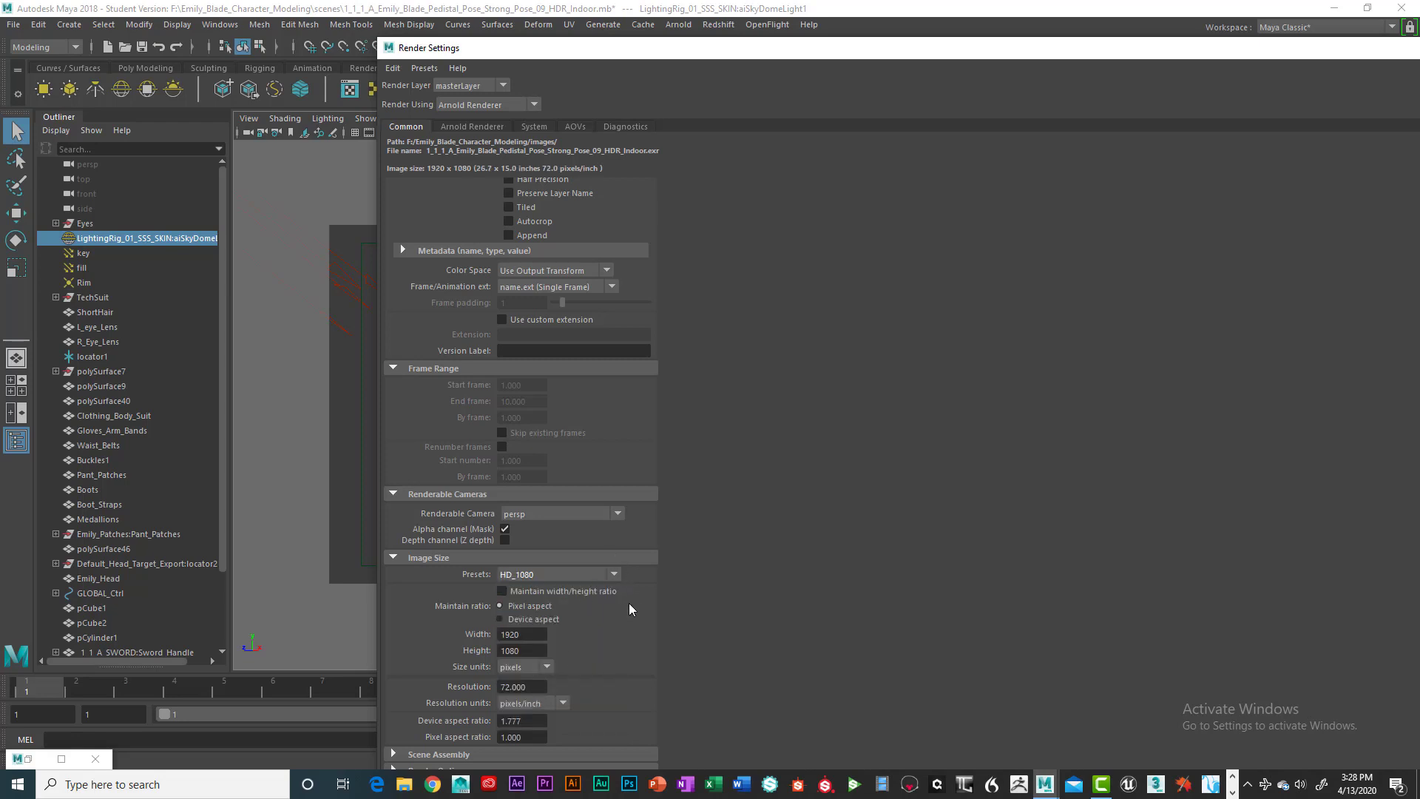
pyautogui.scroll(2, 628, 602)
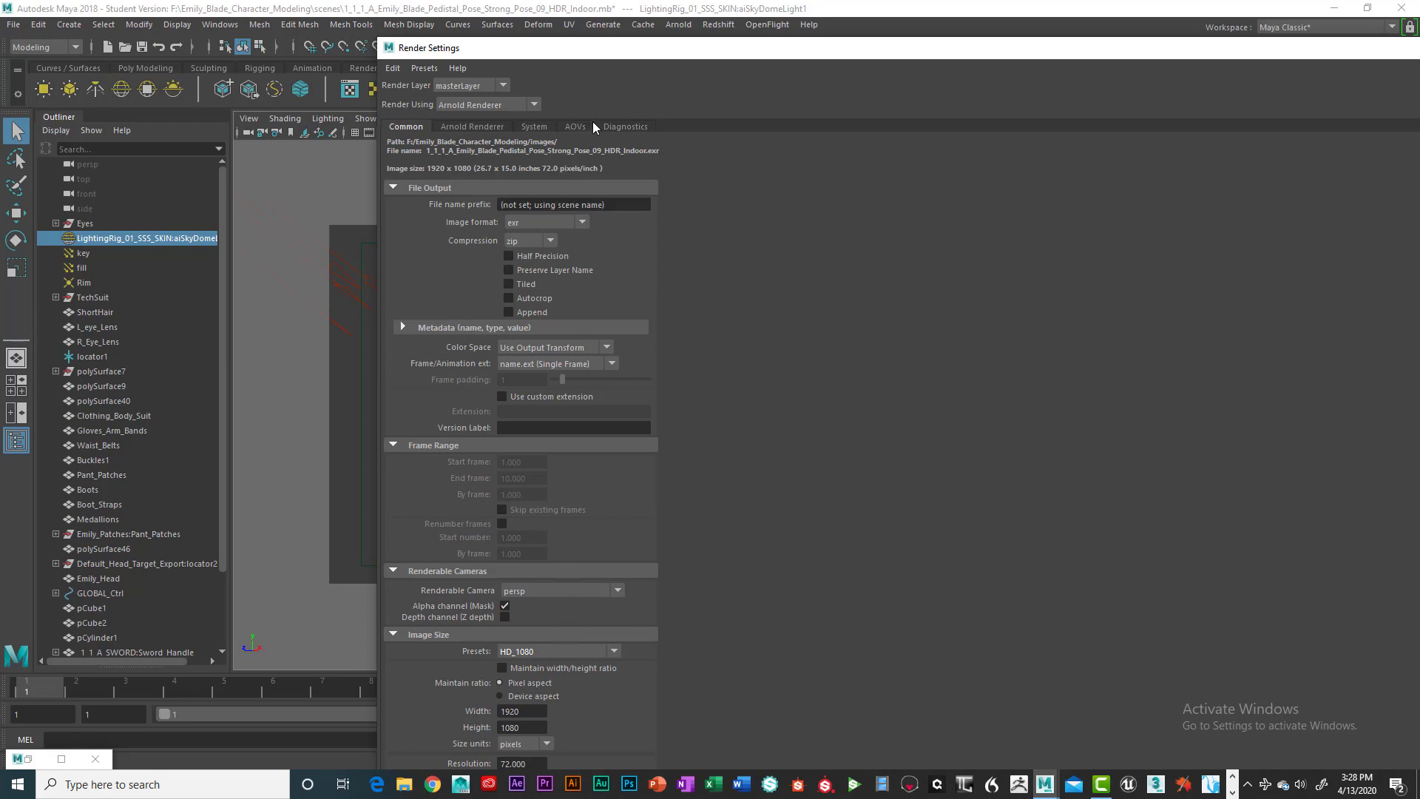
pyautogui.moveTo(1285, 61); pyautogui.dragTo(880, 85)
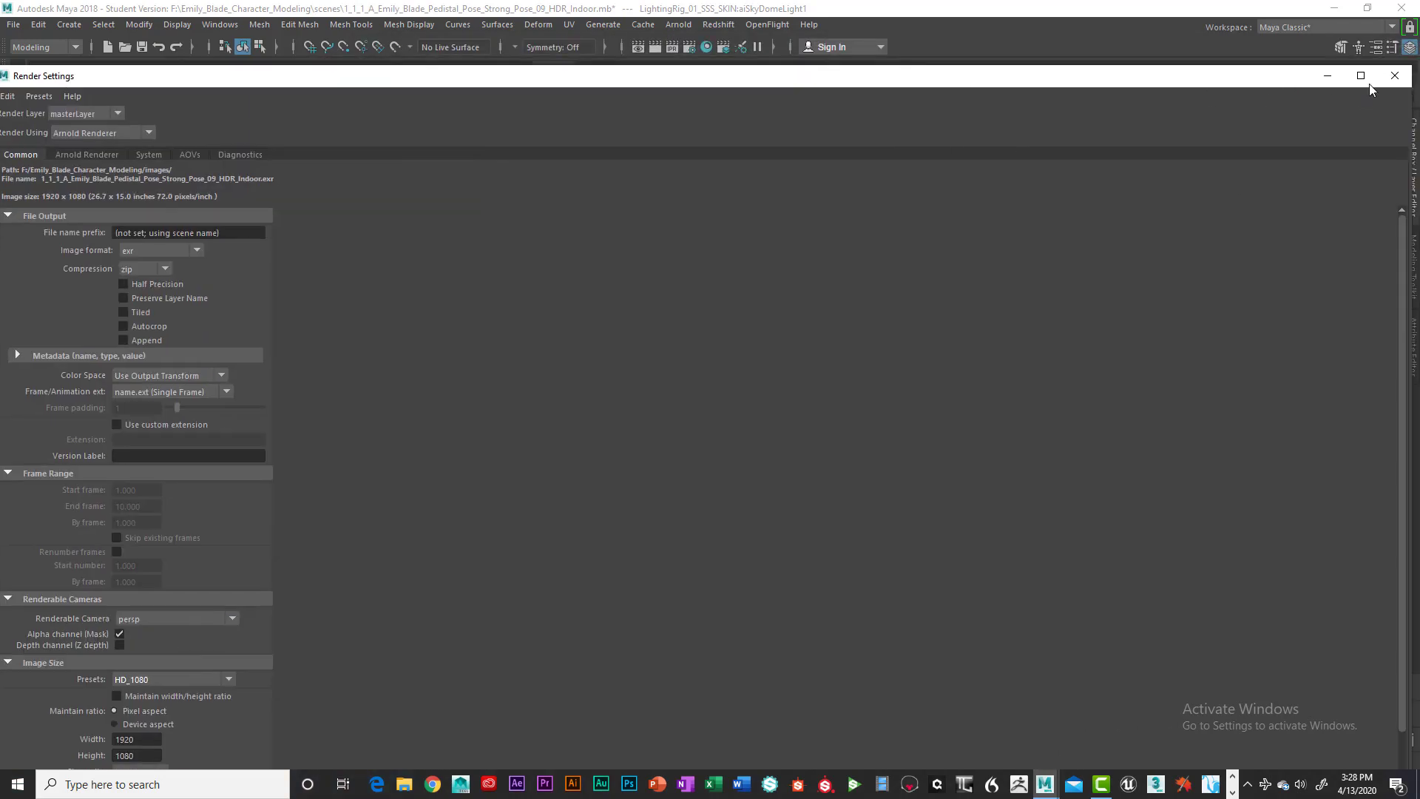
pyautogui.click(1371, 72)
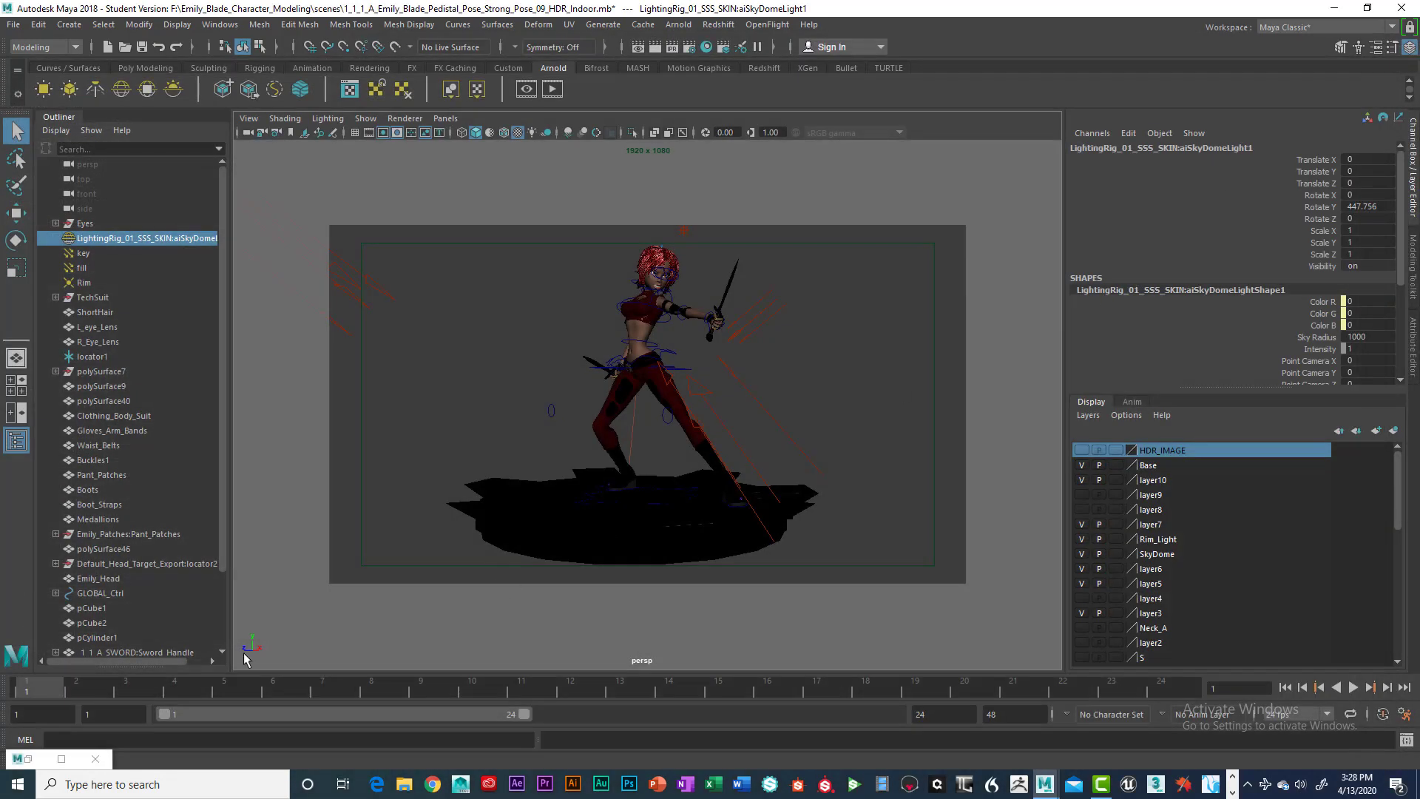
# - Keep the existing 1280 x 720 render in the Render View and compare it with the 1920 x 1080 render
pyautogui.click(64, 755)
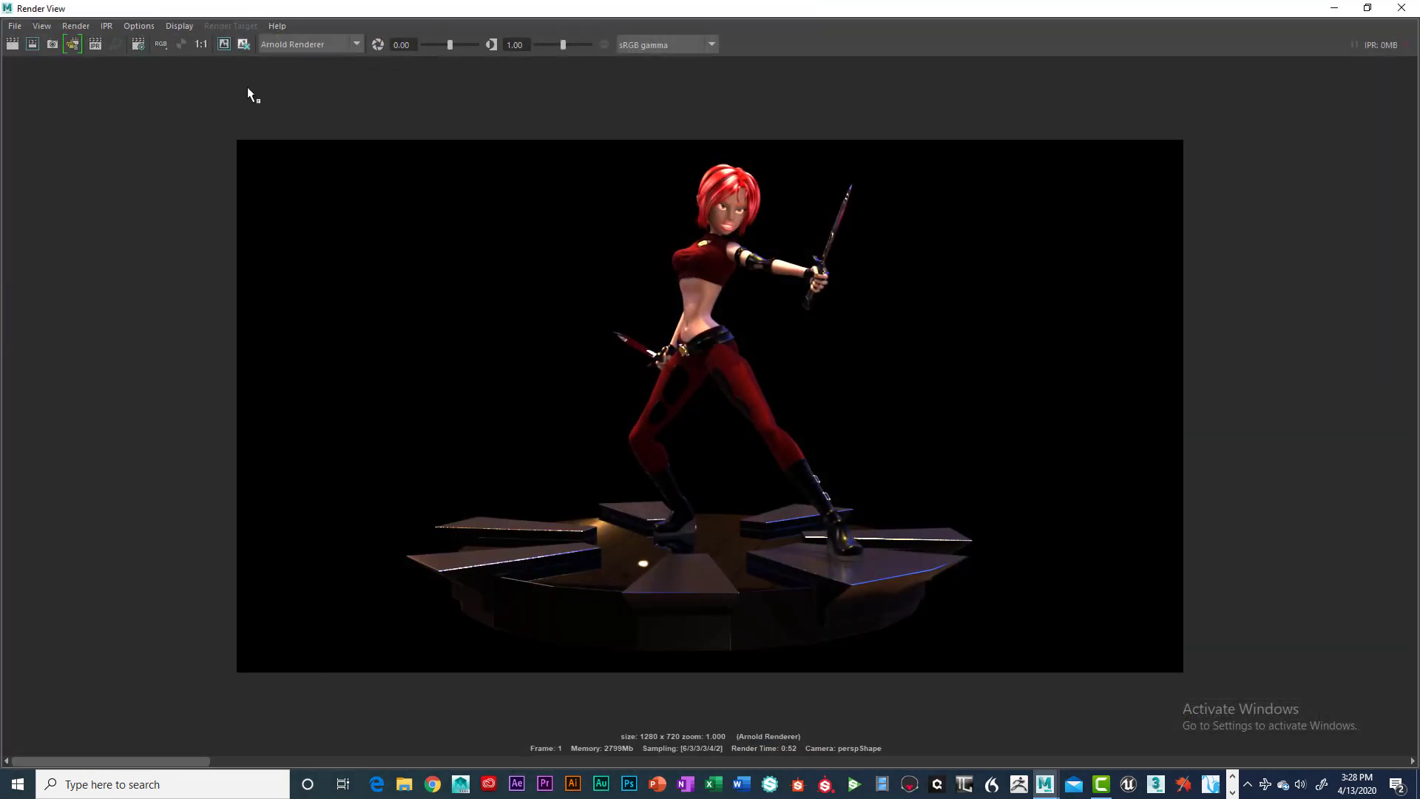
pyautogui.click(223, 44)
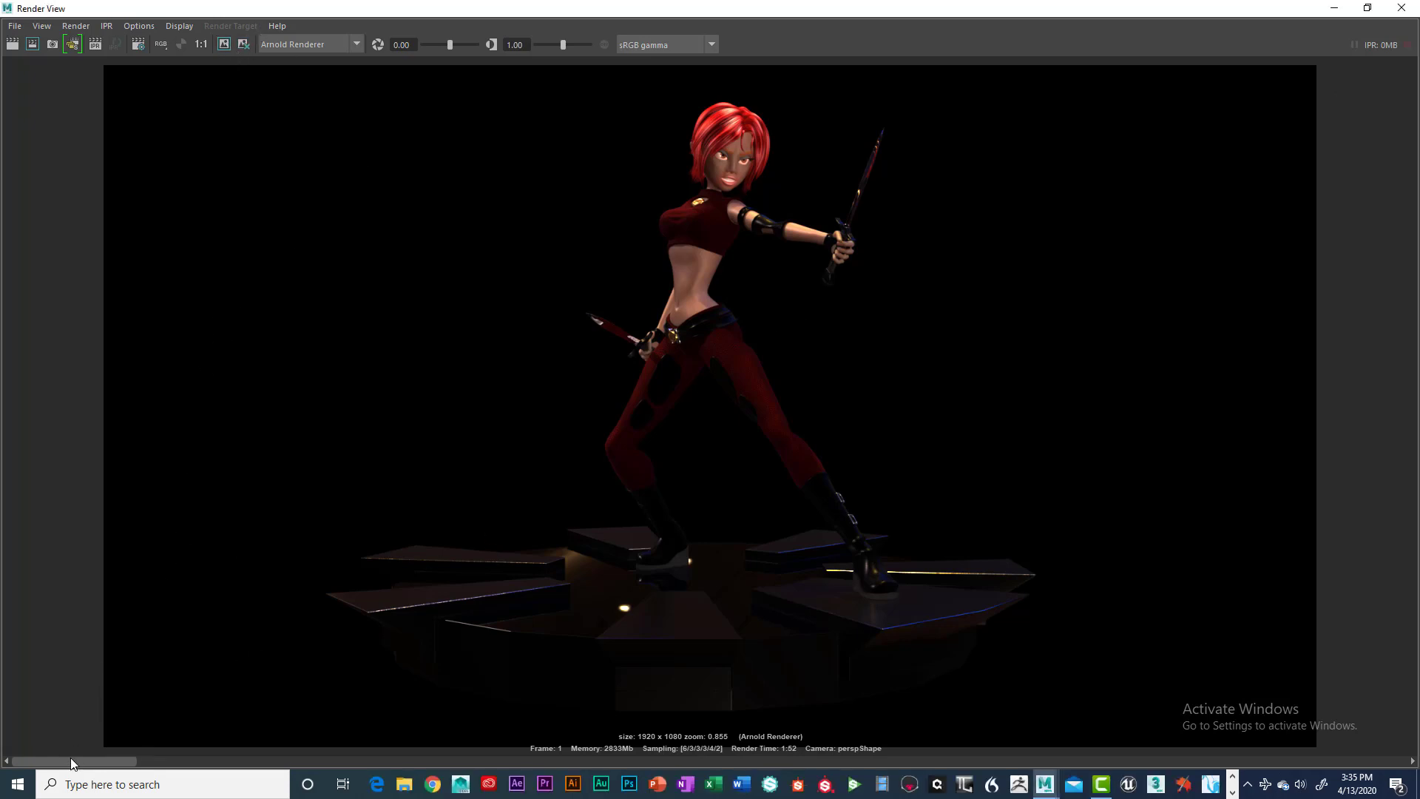
pyautogui.moveTo(70, 757); pyautogui.dragTo(580, 745)
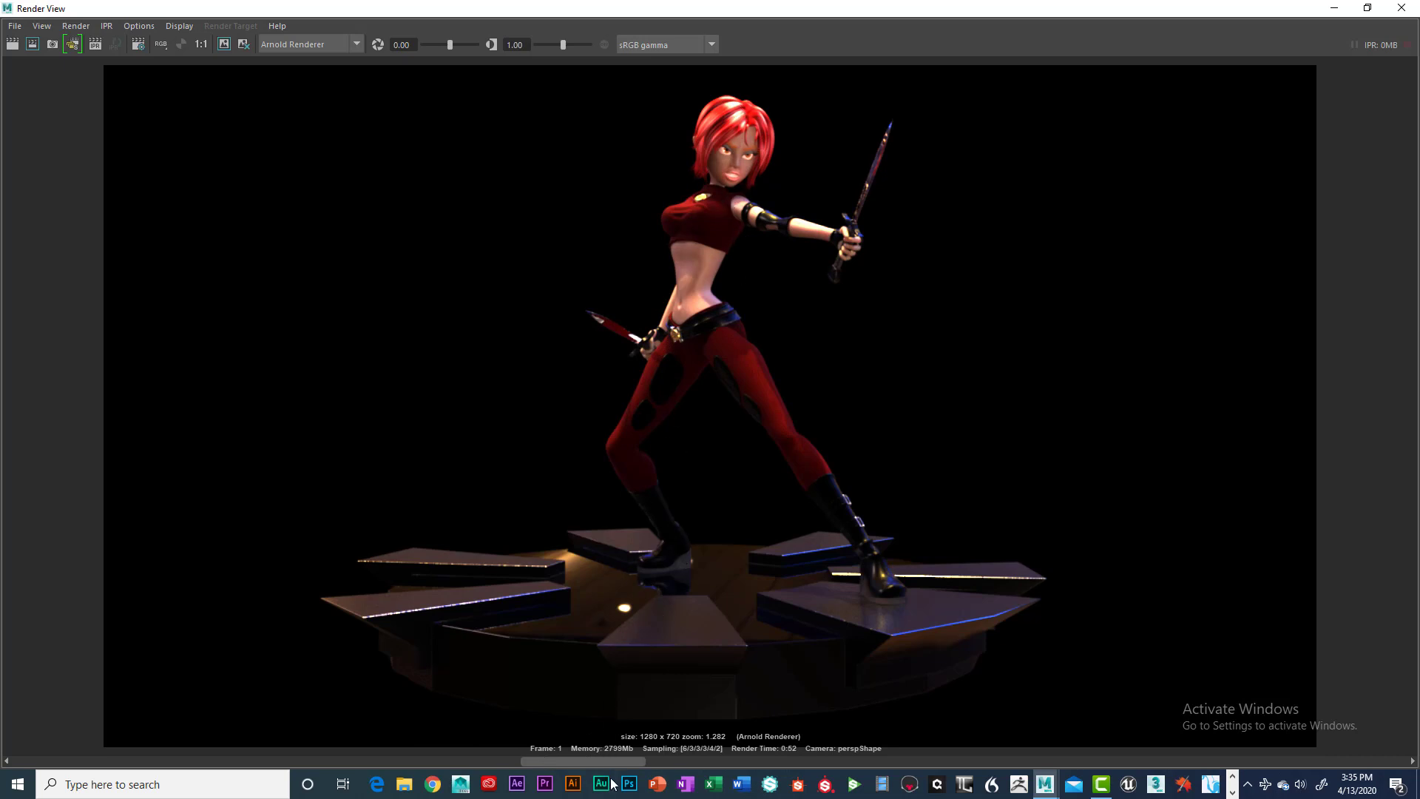
pyautogui.moveTo(605, 762); pyautogui.dragTo(292, 762)
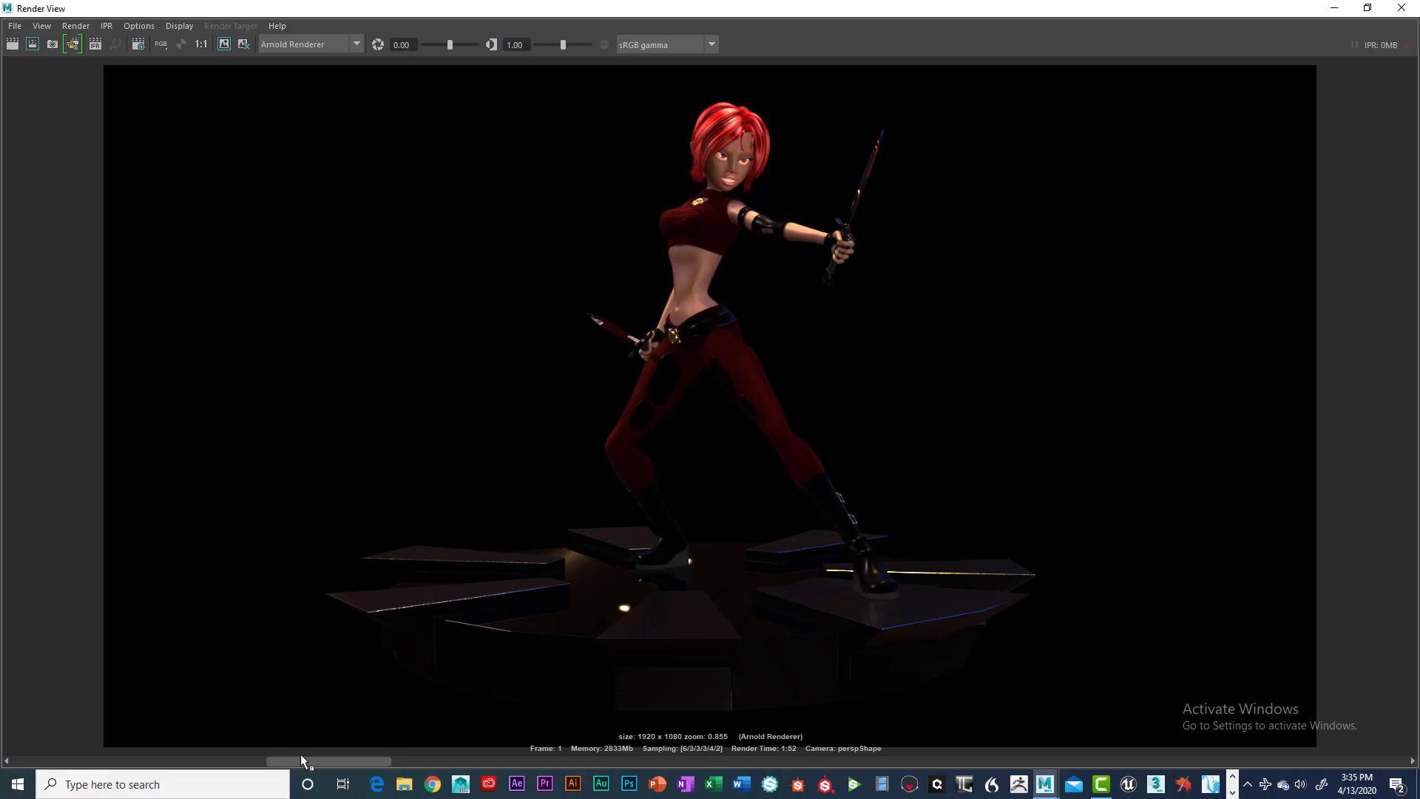
pyautogui.moveTo(267, 762); pyautogui.dragTo(59, 758)
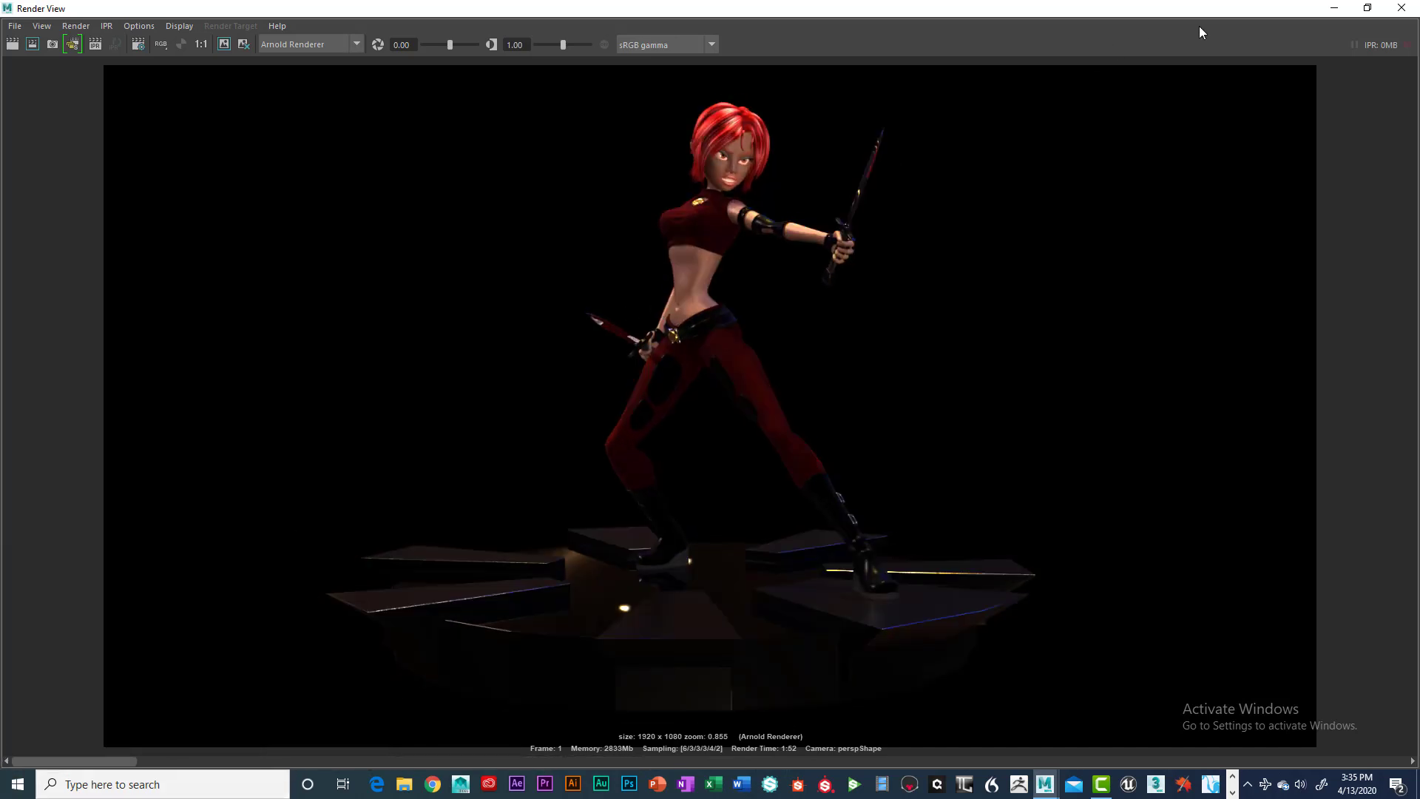
pyautogui.click(1334, 9)
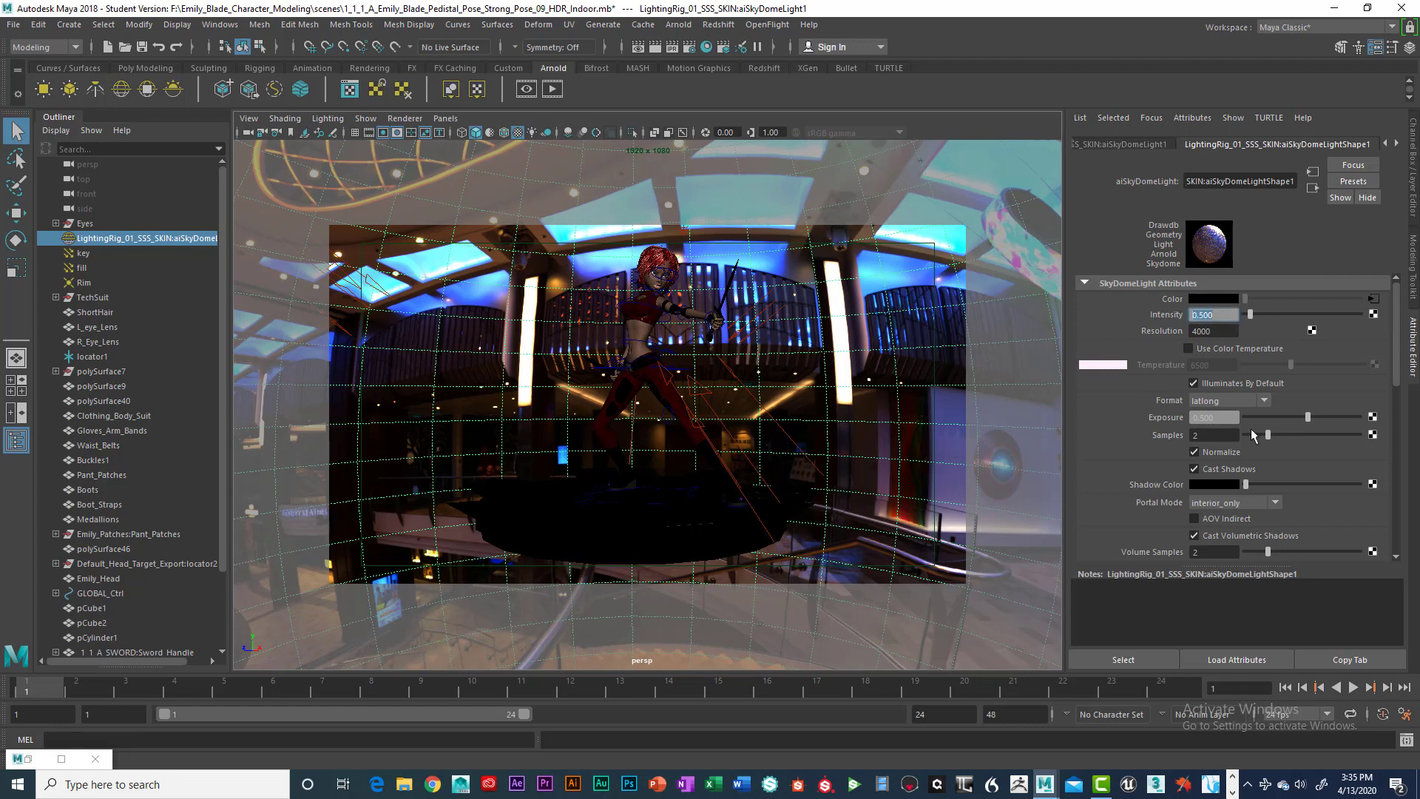
# - Inspect the attributes of the key, fill, rim and sky dome lights, selecting the pedestal in between to point out the lit subject
pyautogui.click(1196, 417)
pyautogui.click(361, 281)
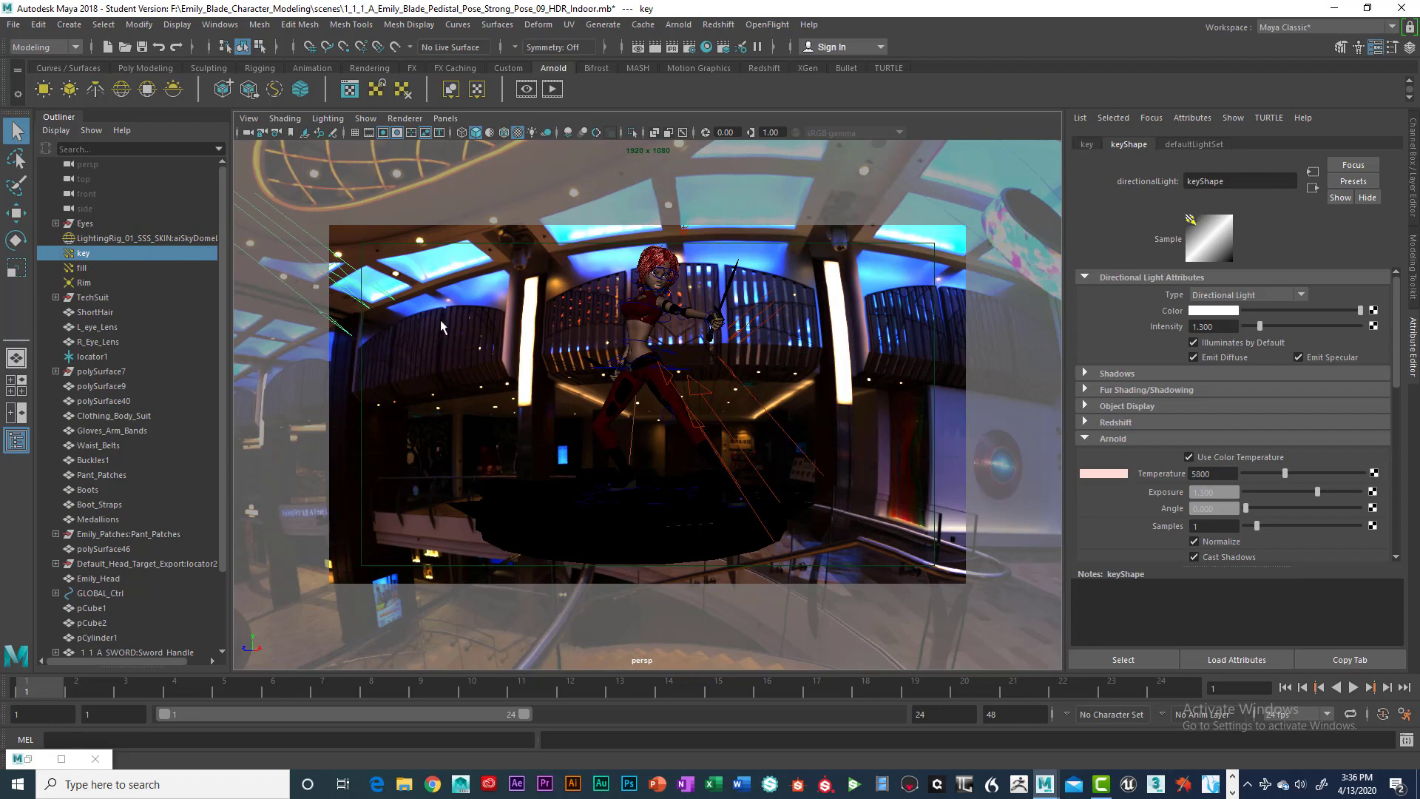
pyautogui.click(744, 342)
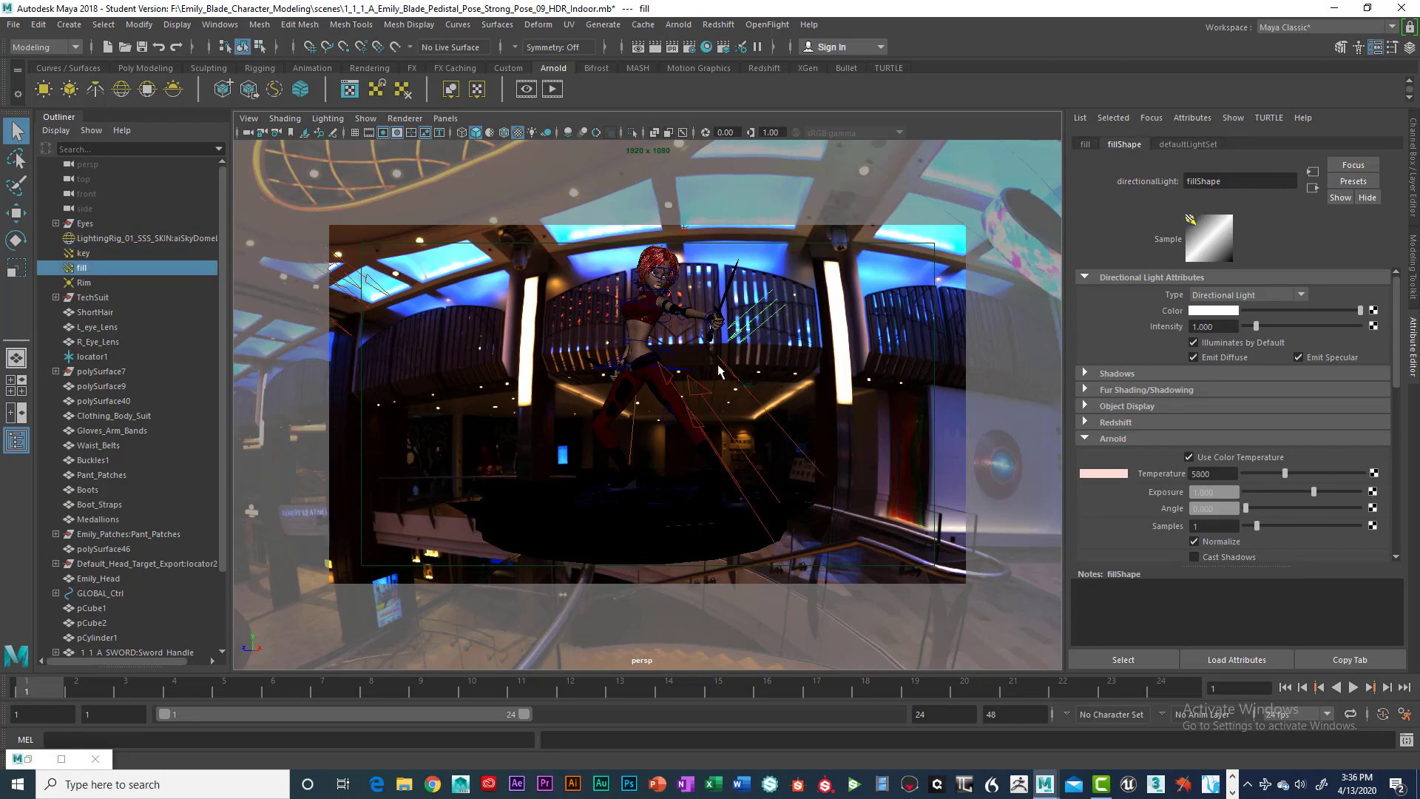
pyautogui.click(683, 234)
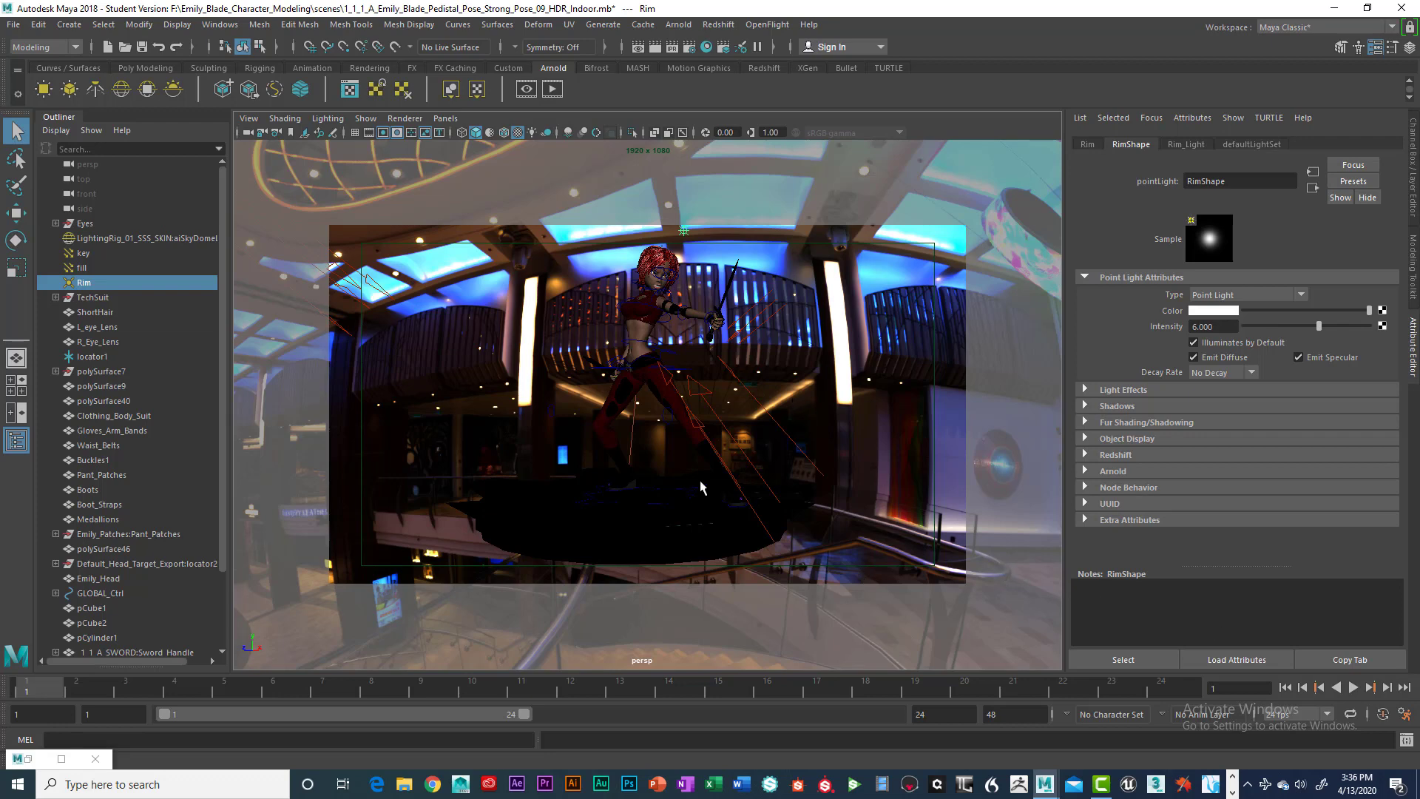
pyautogui.click(636, 534)
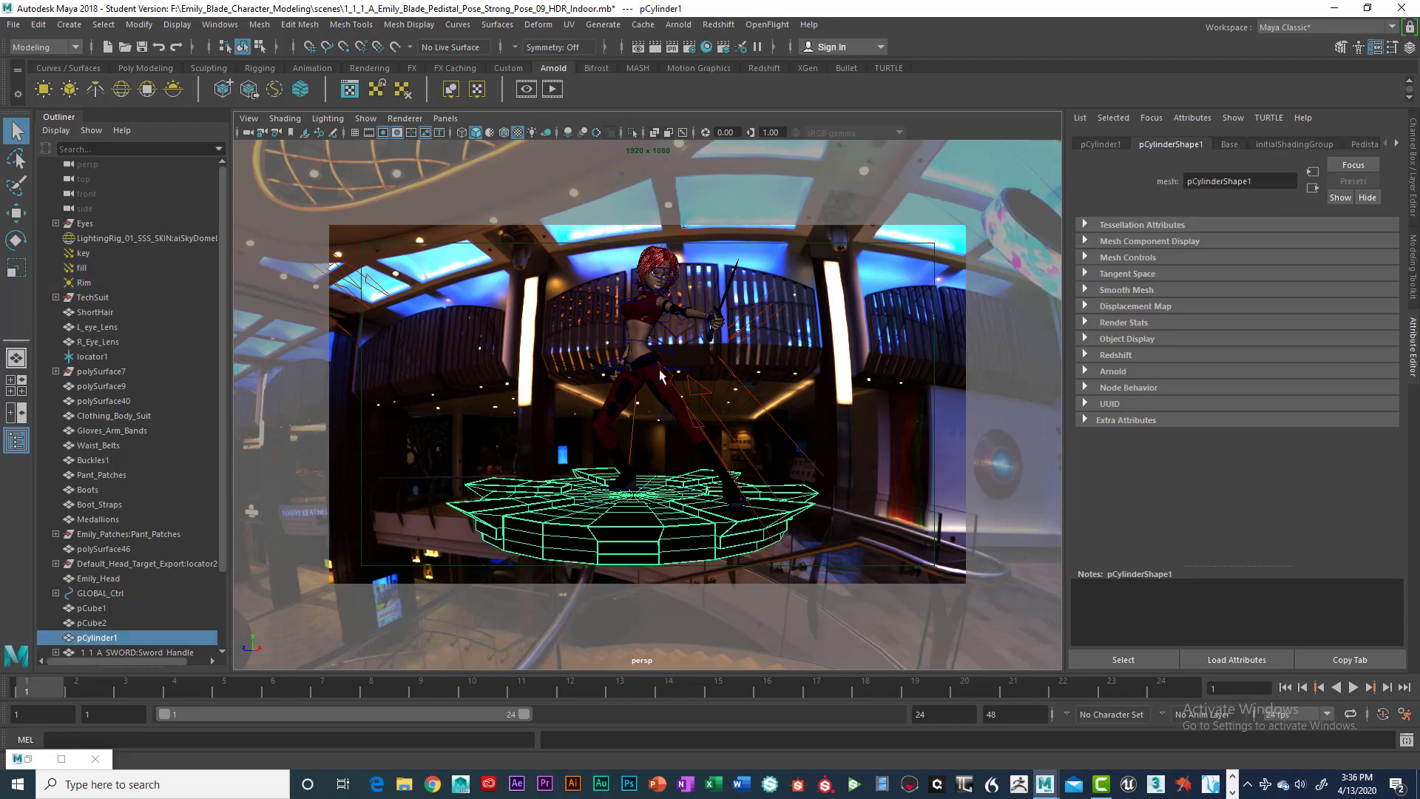
pyautogui.click(622, 482)
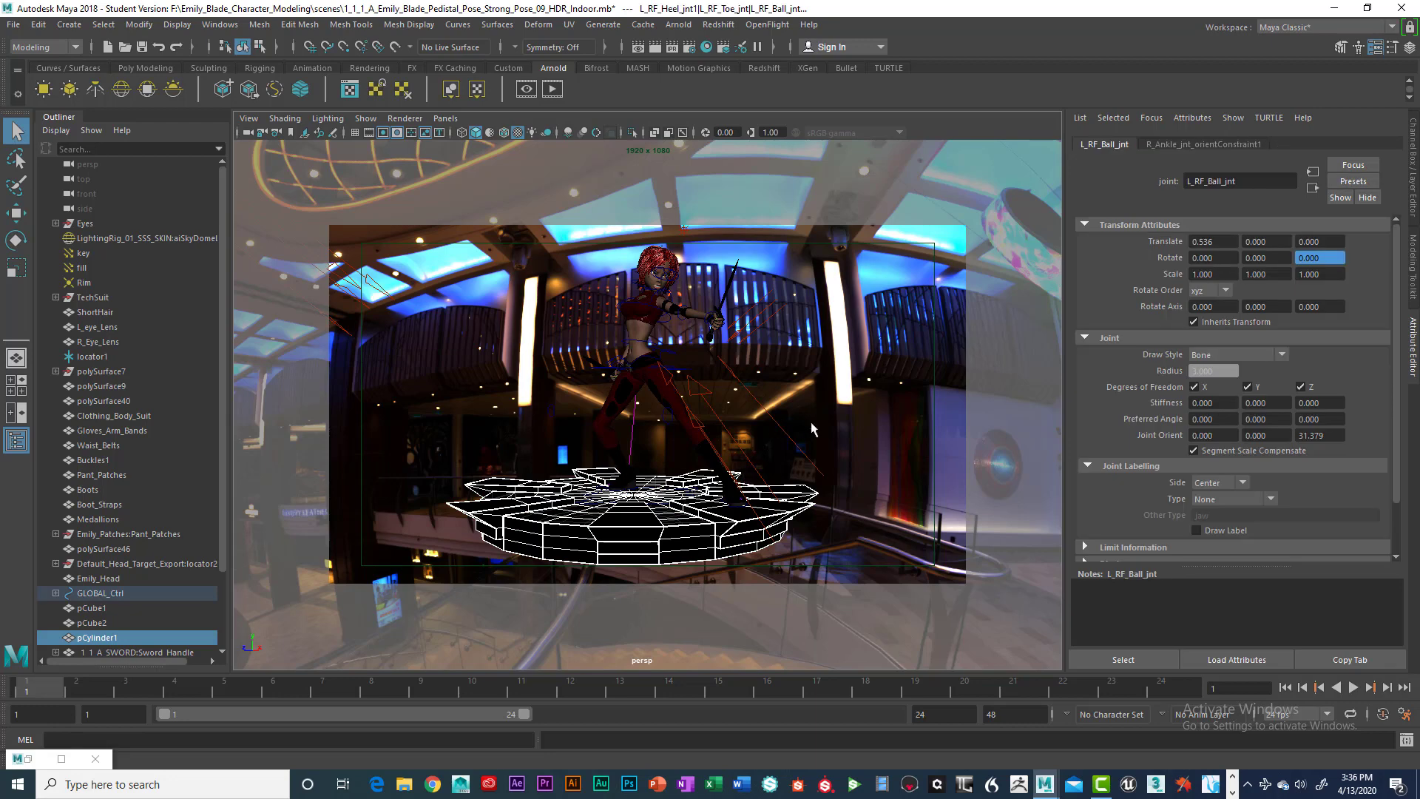
pyautogui.click(877, 460)
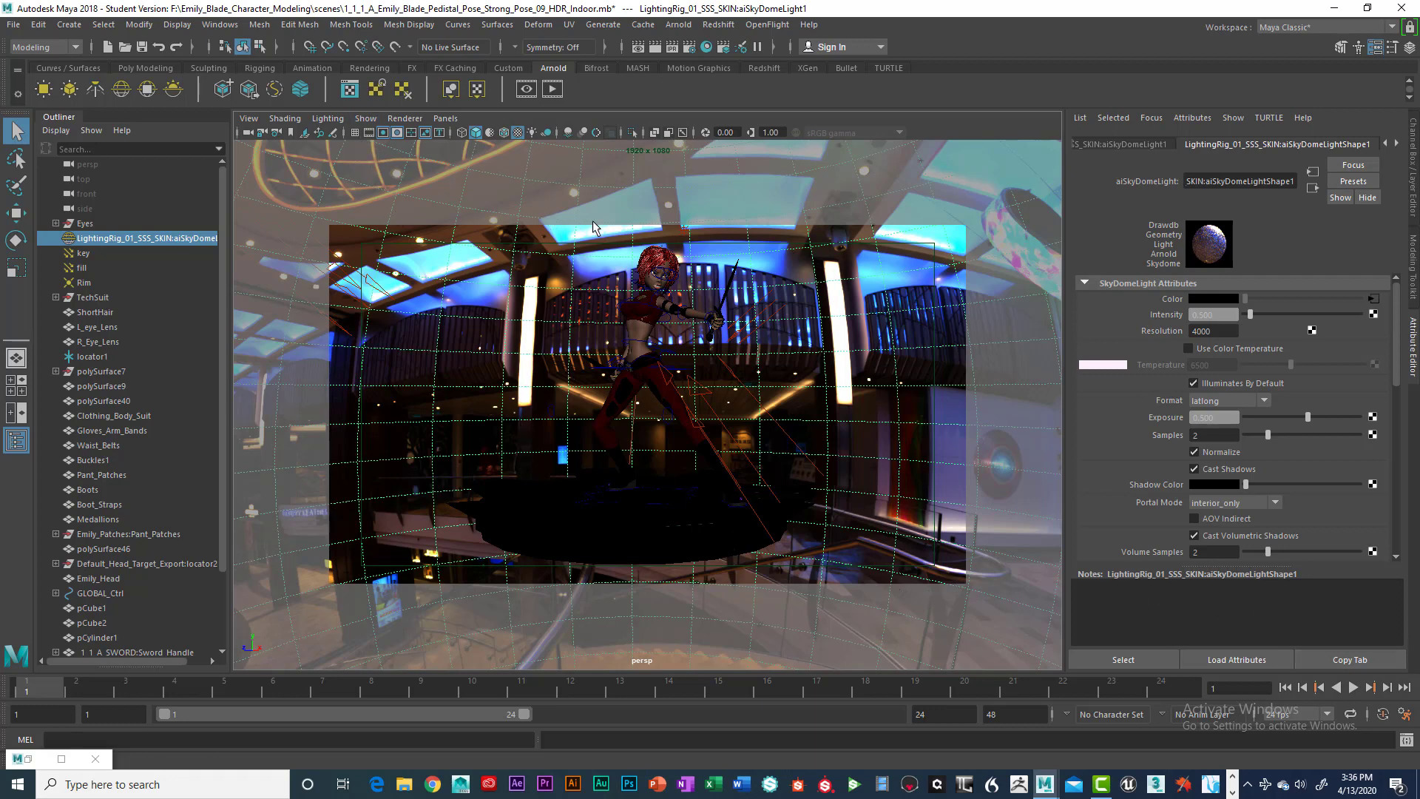
# - Examine the light placement around the character in the top view, and show the sky dome light's channels and the display layers
pyautogui.press('space')
pyautogui.press('space')
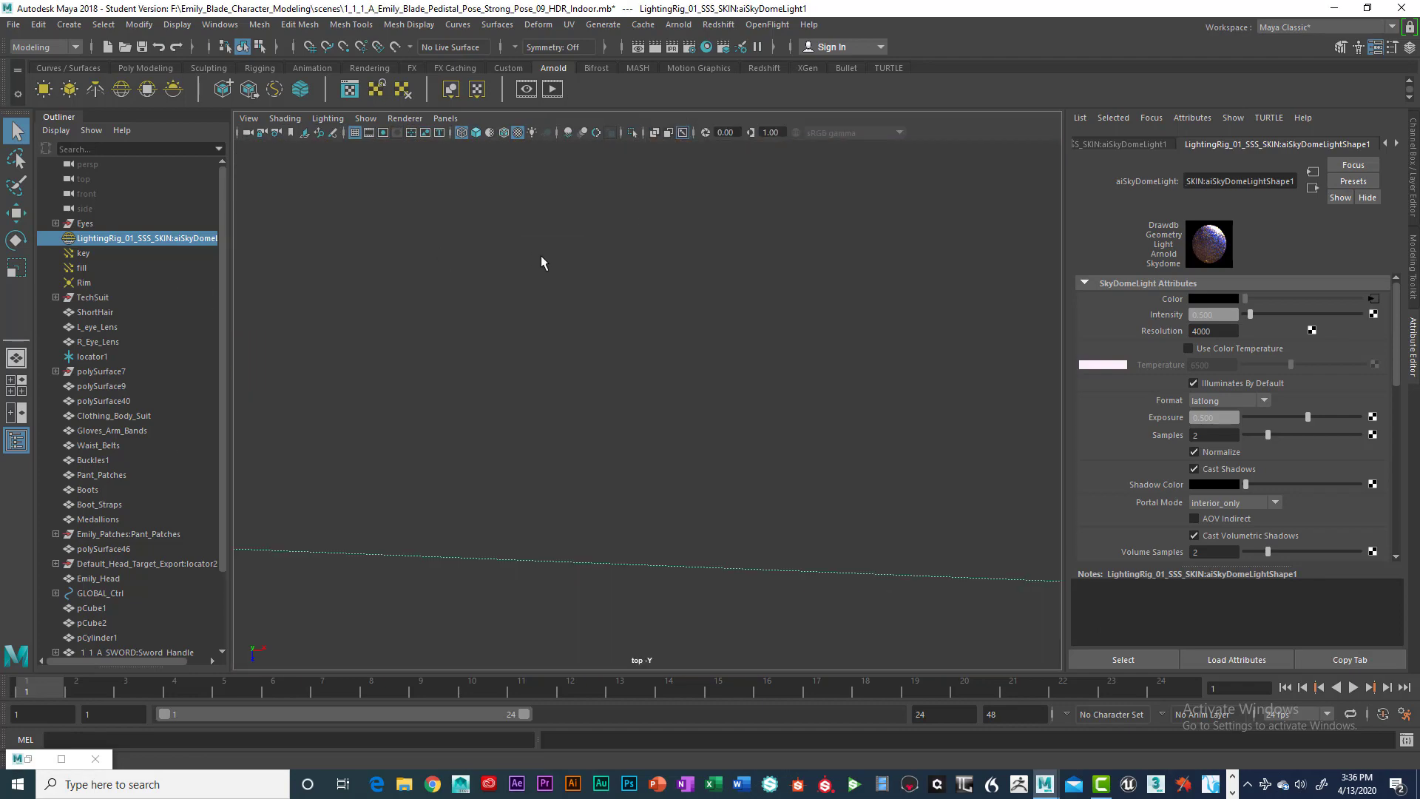
pyautogui.press('f')
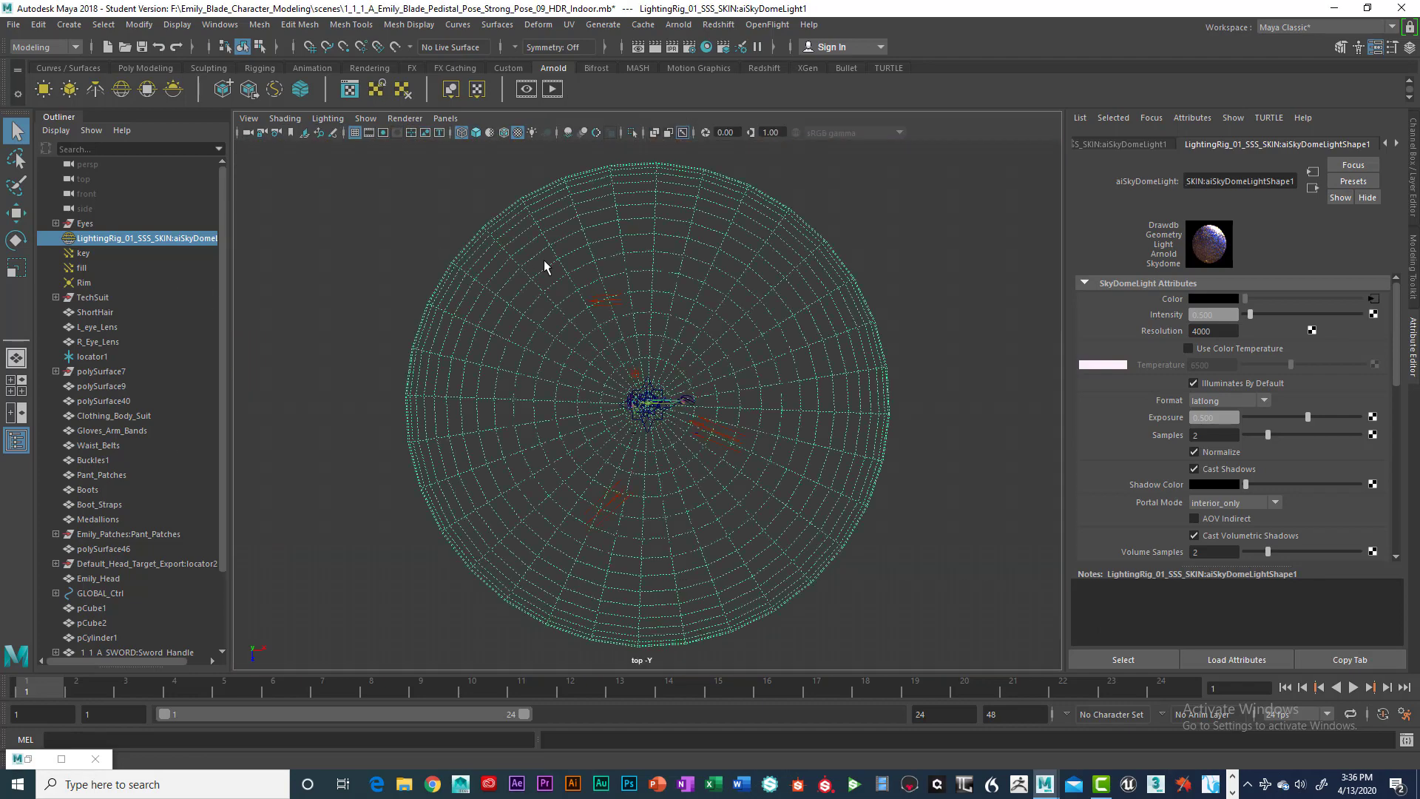
pyautogui.scroll(5, 748, 365)
pyautogui.scroll(2, 747, 364)
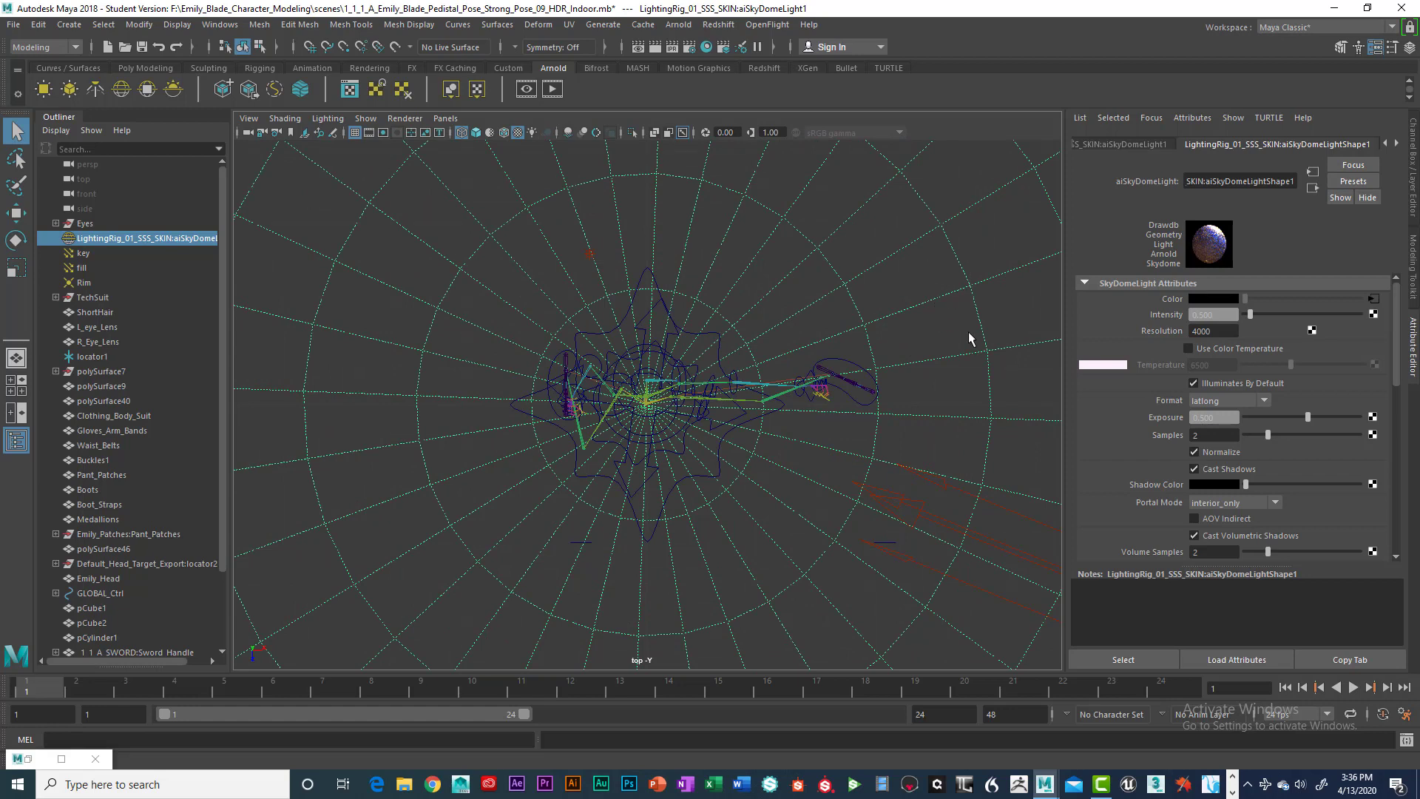
pyautogui.hotkey('ctrl', 'a')
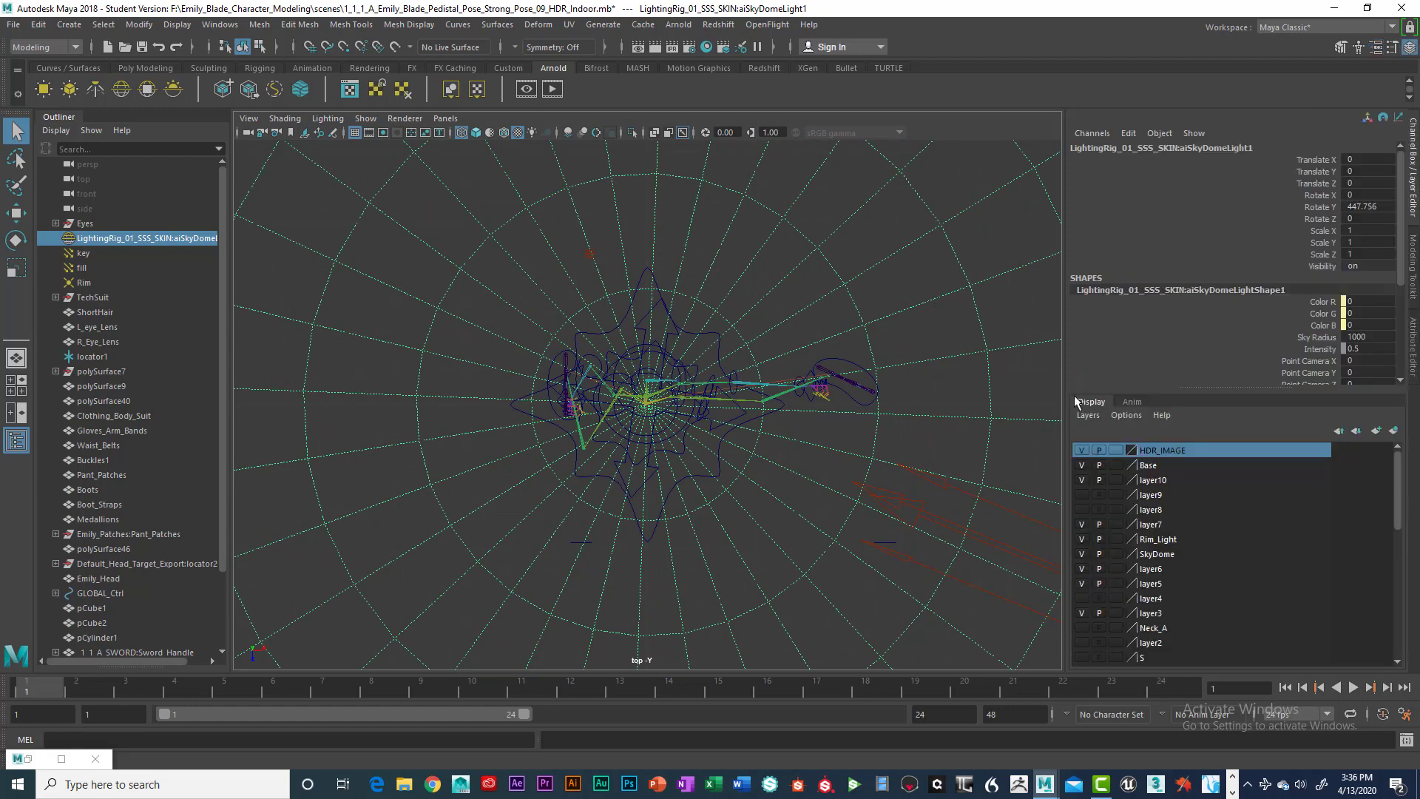
# - Hide the HDR_IMAGE display layer and show all object types in the top view
pyautogui.click(1081, 449)
pyautogui.scroll(-2, 770, 327)
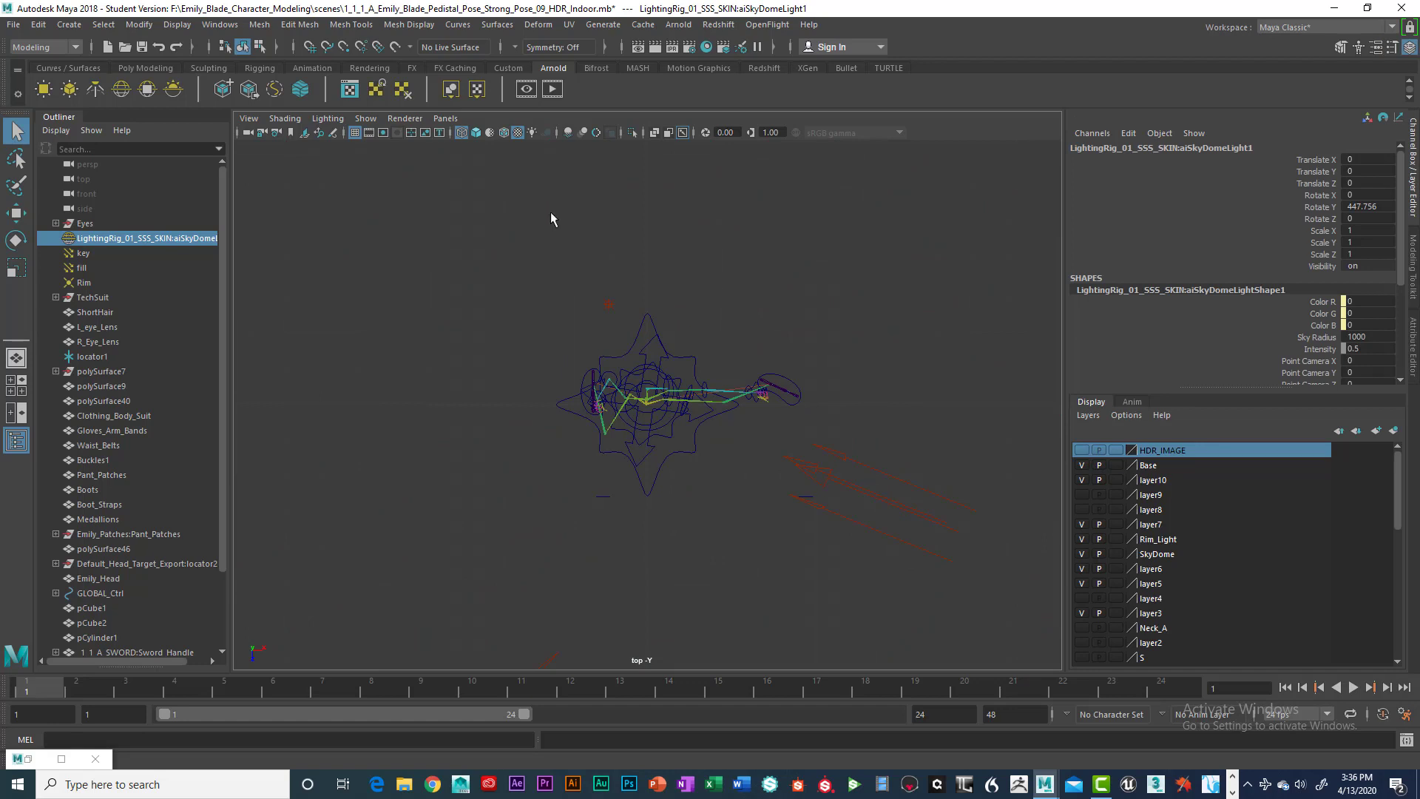
pyautogui.click(364, 119)
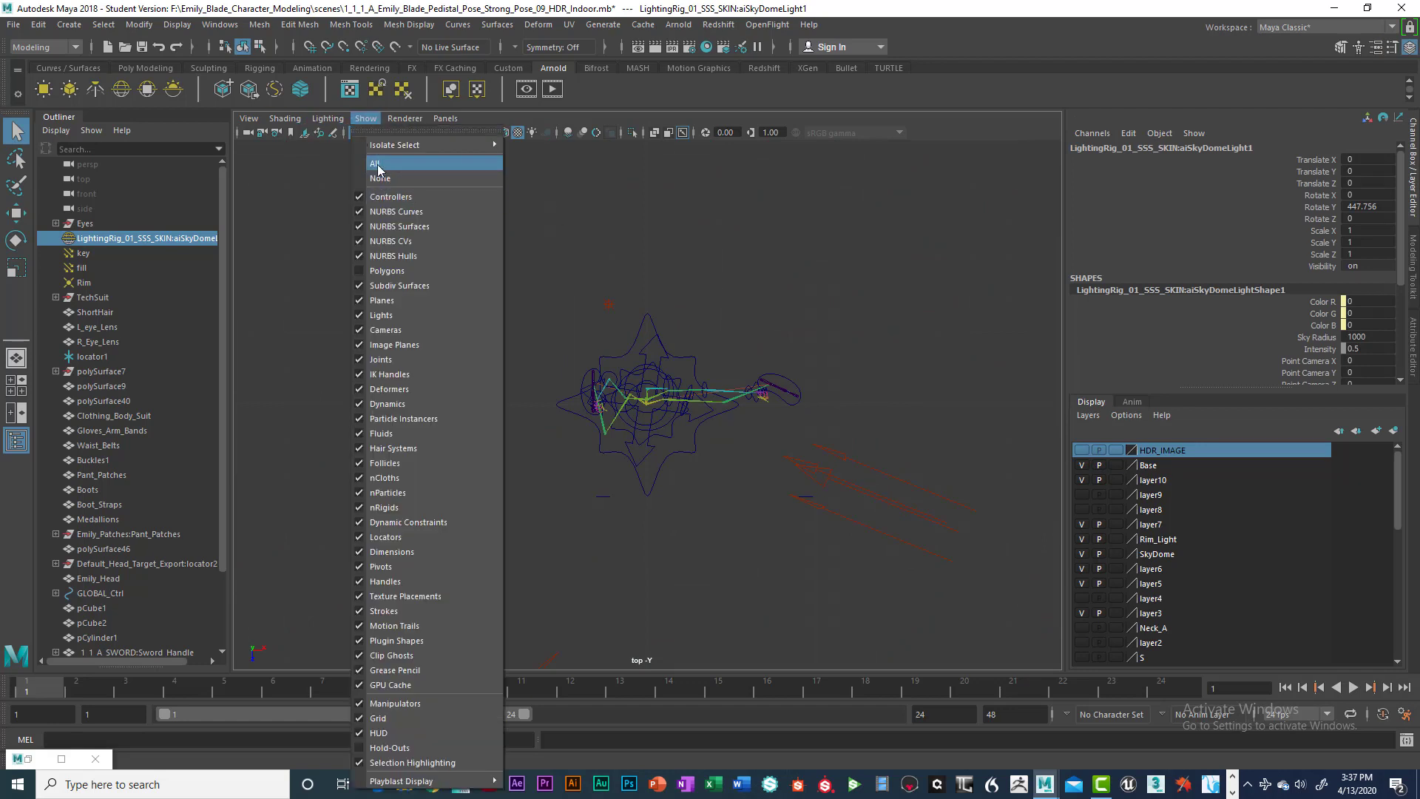
pyautogui.click(381, 160)
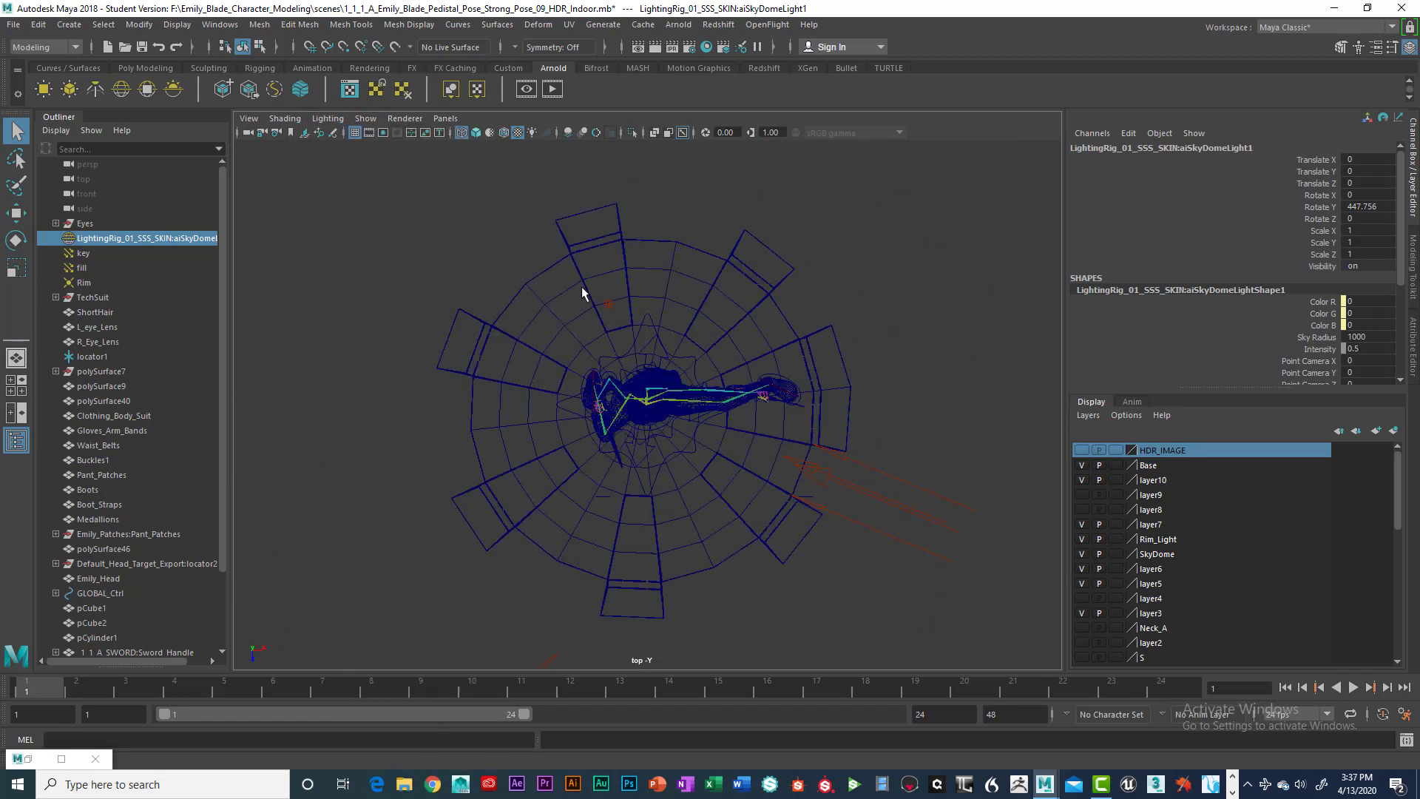
# - Select the pedestal, the hair and the chest control one after another in the top view to point them out
pyautogui.click(621, 236)
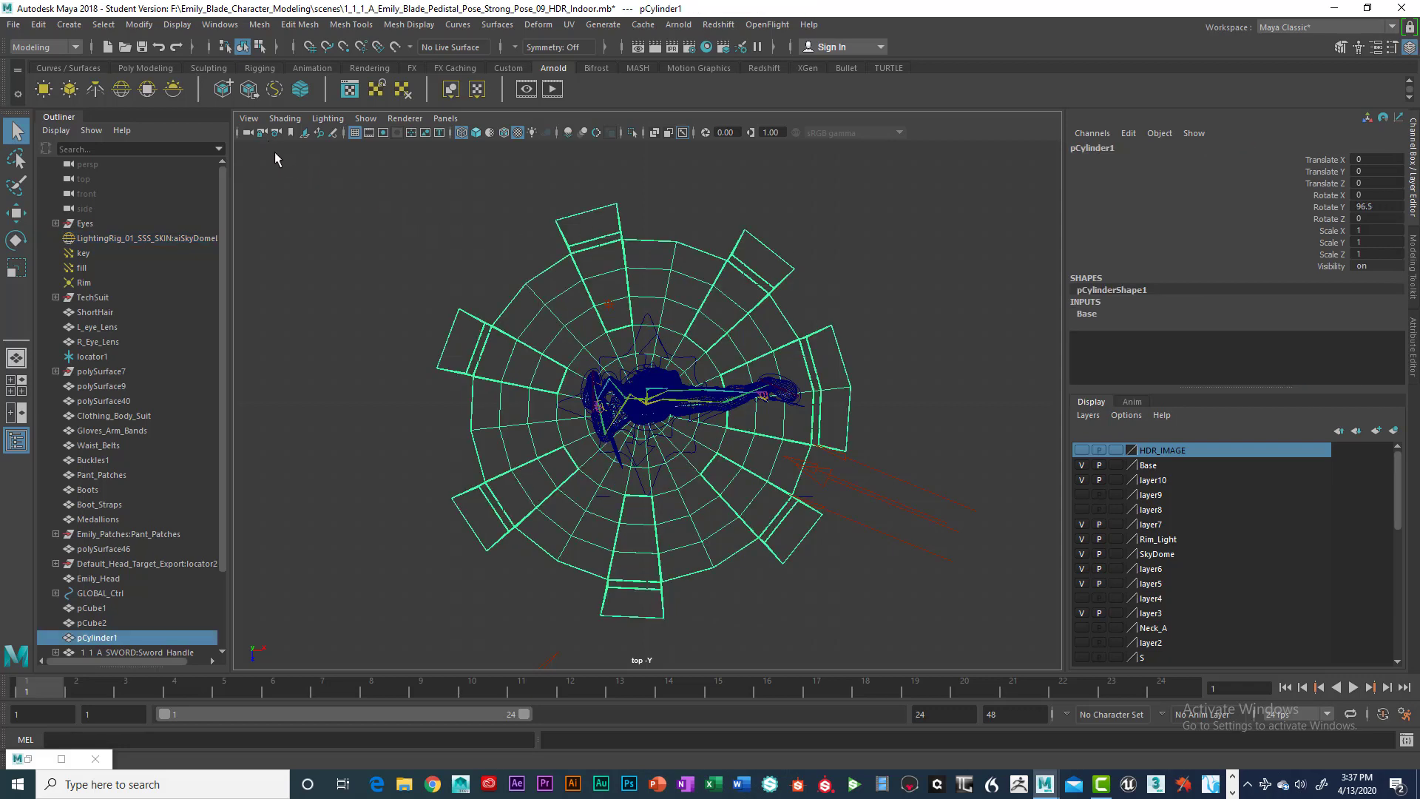
pyautogui.click(658, 379)
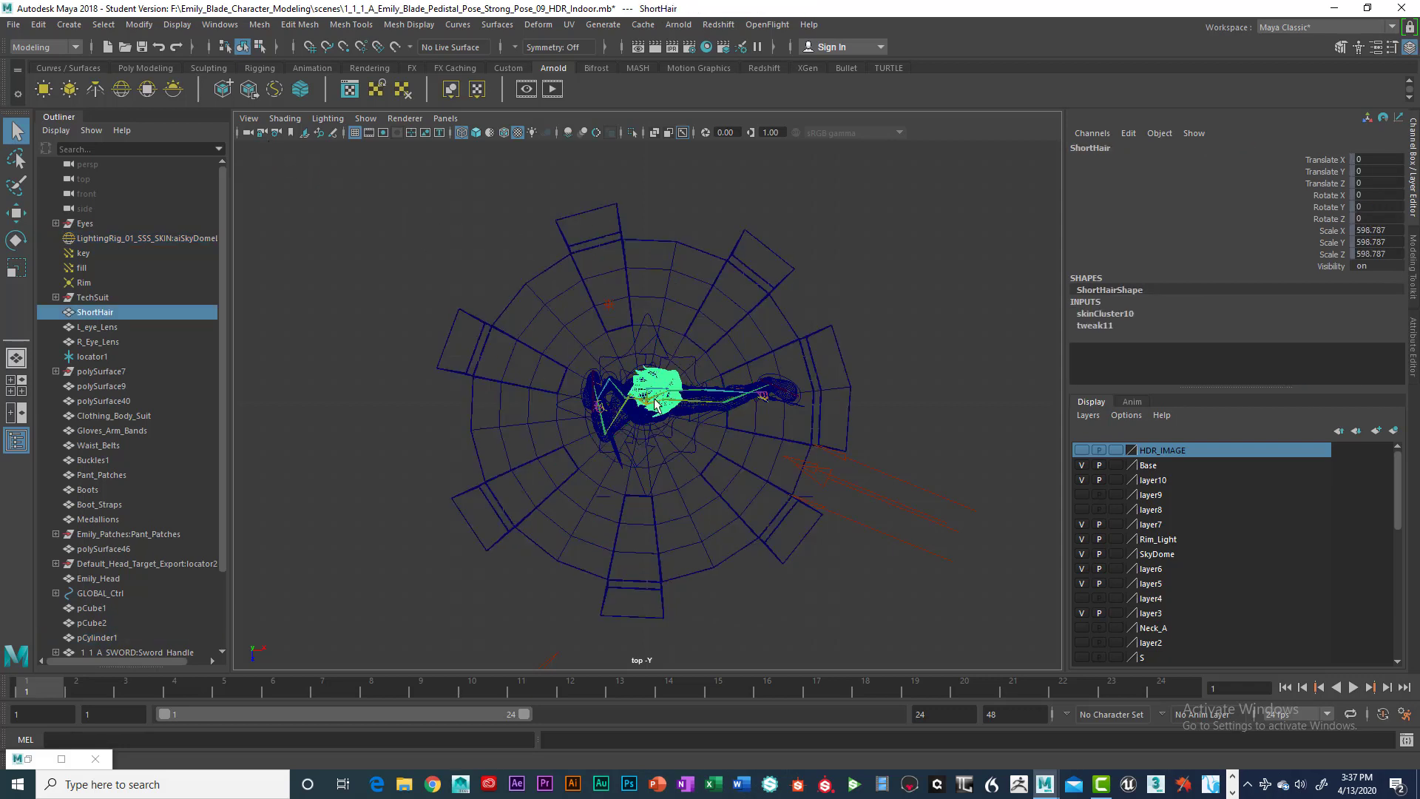
pyautogui.click(628, 427)
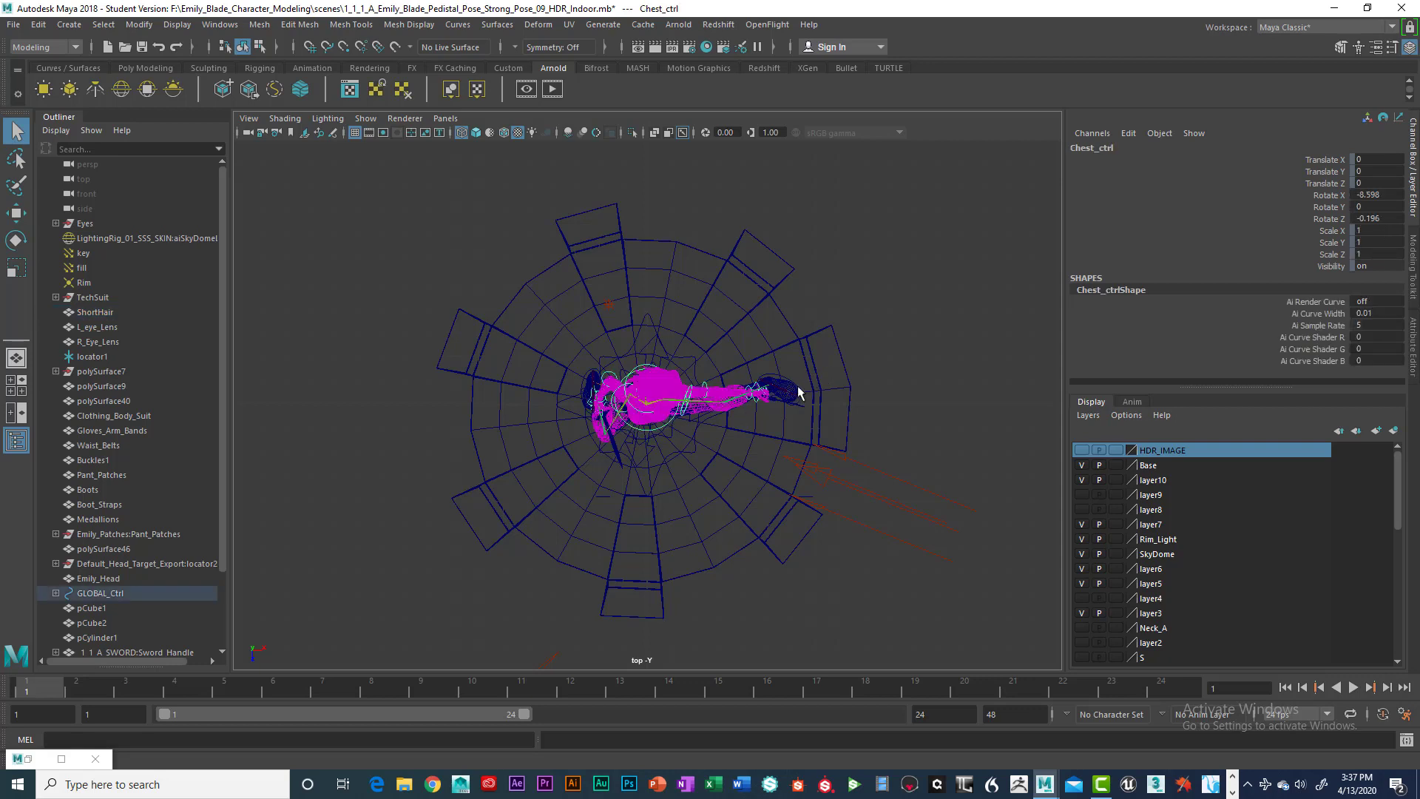
# - Return to the perspective view and pick leg parts, joints and the pedestal in turn to check what gets selected
pyautogui.press('space')
pyautogui.press('space')
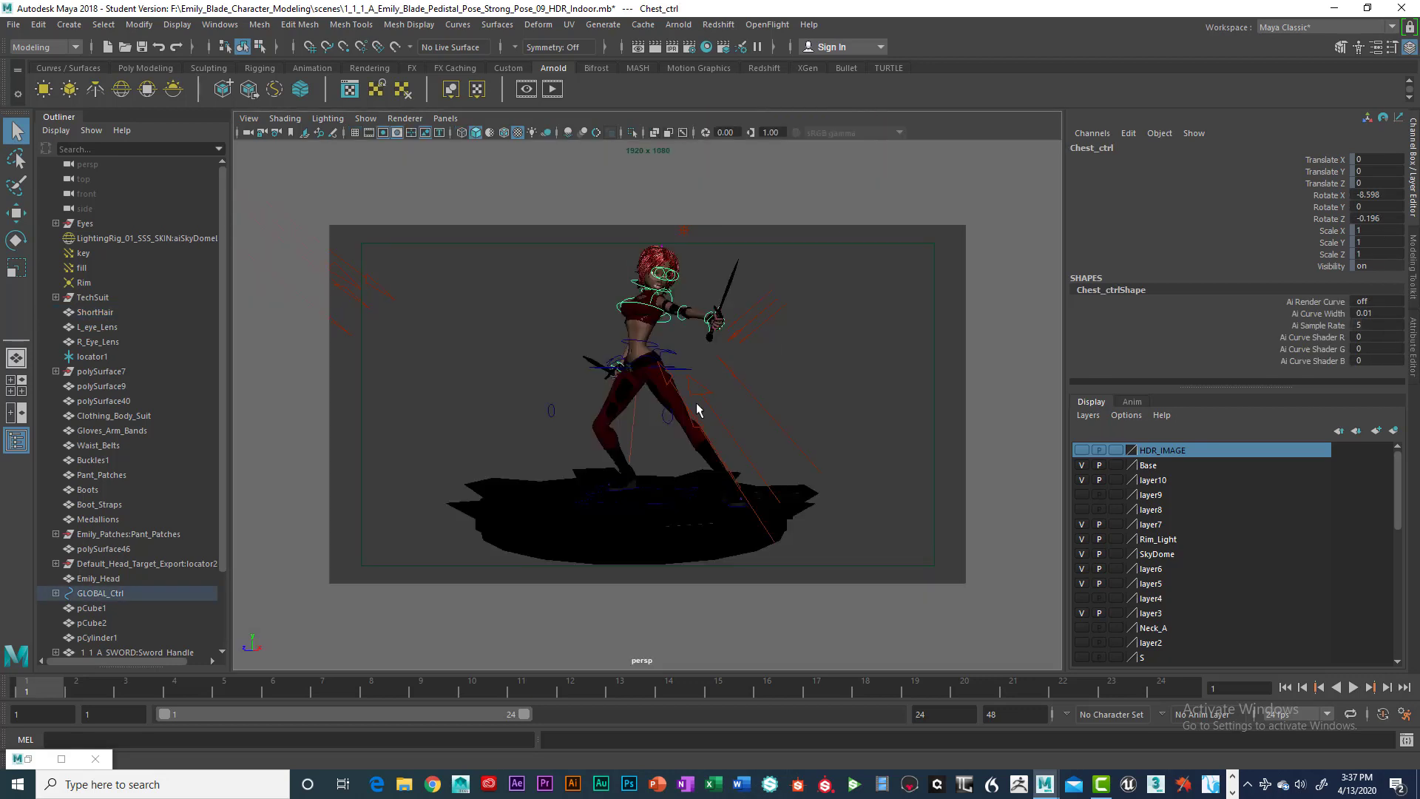
pyautogui.click(620, 407)
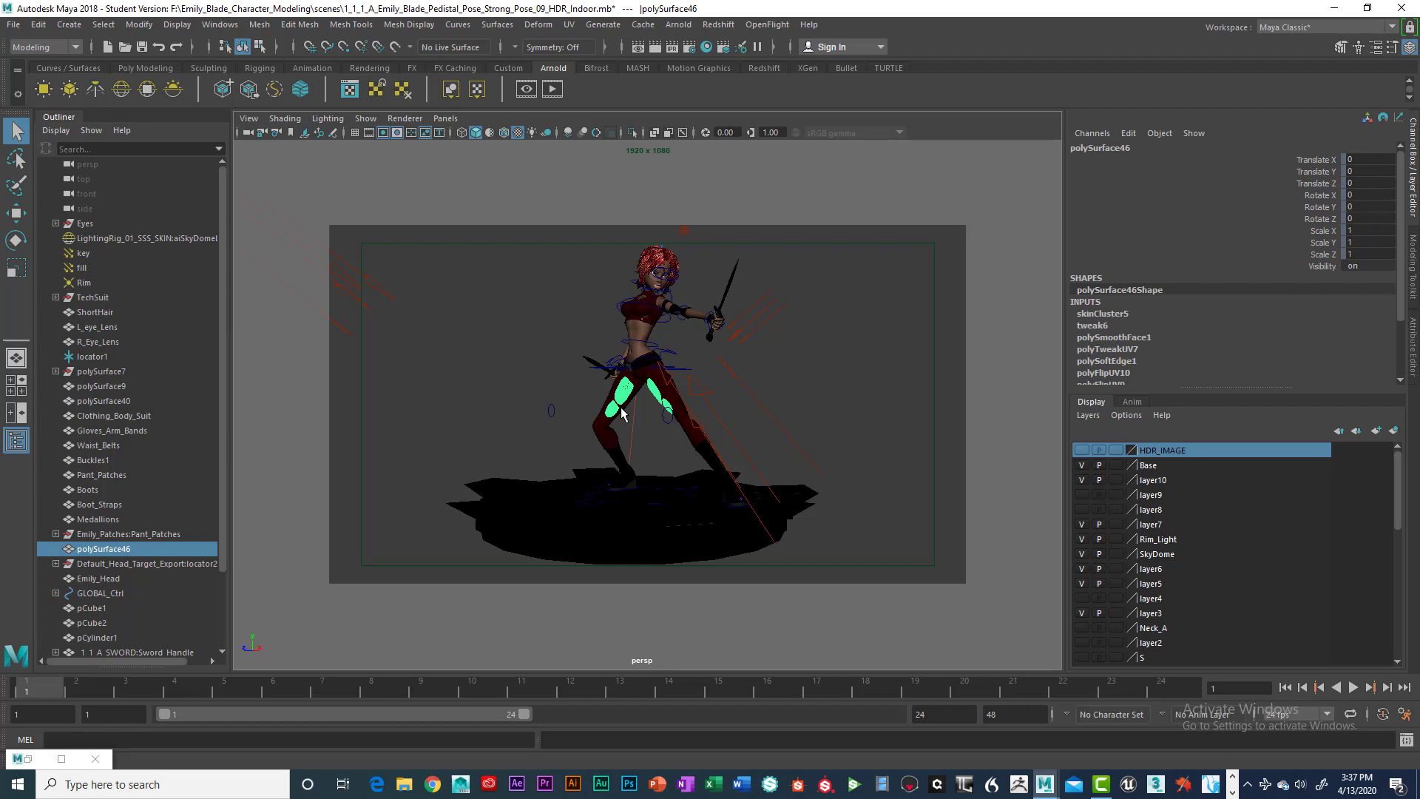
pyautogui.click(618, 467)
pyautogui.click(631, 484)
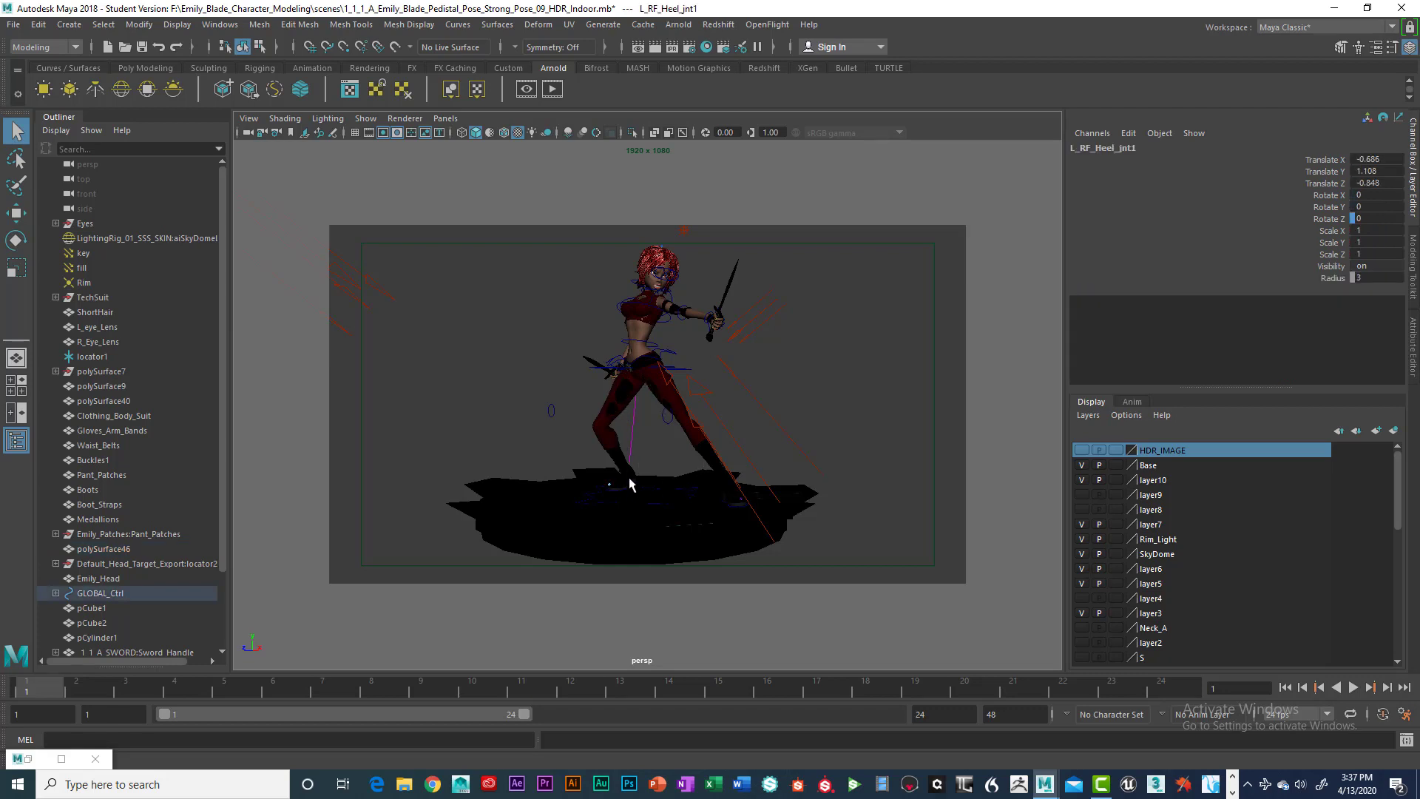
pyautogui.click(612, 446)
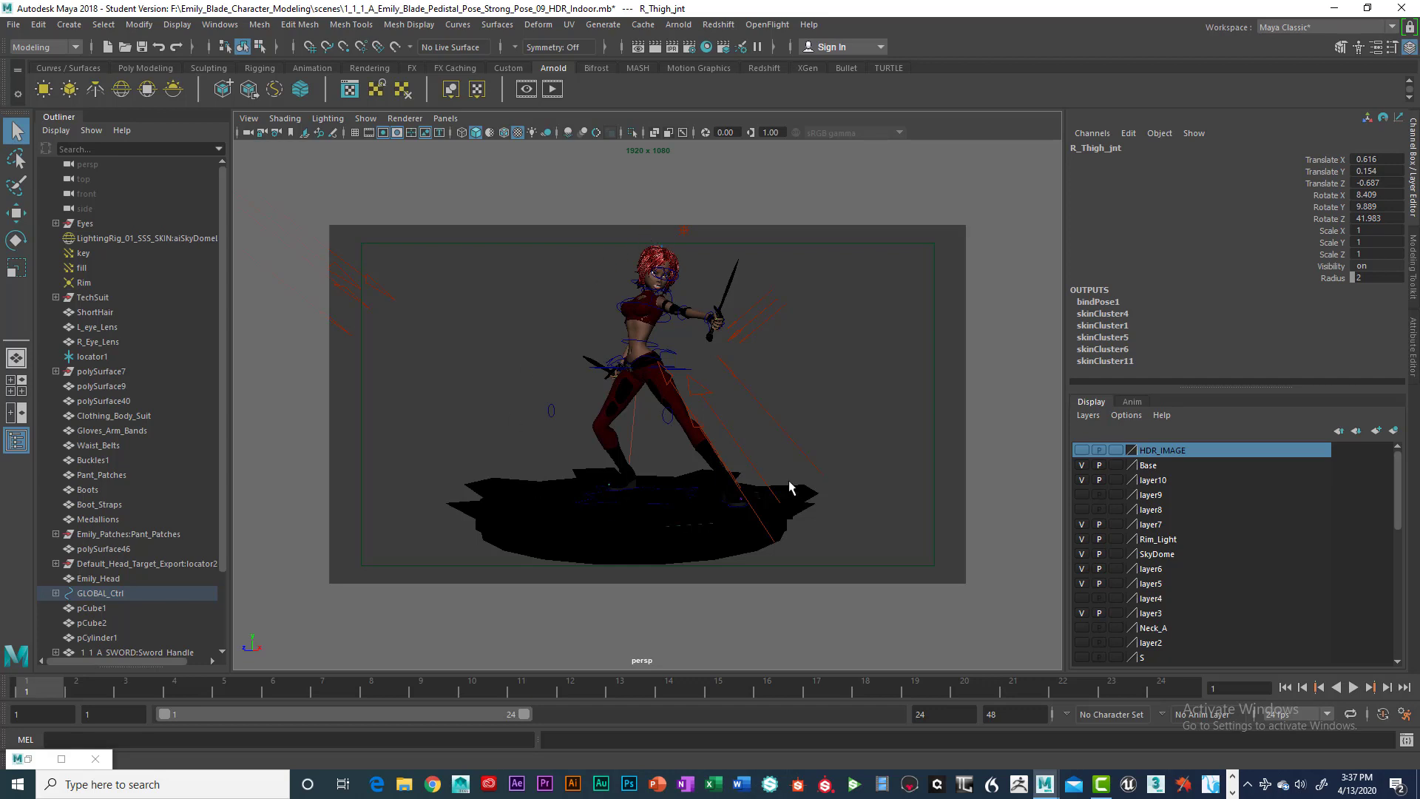
pyautogui.click(629, 553)
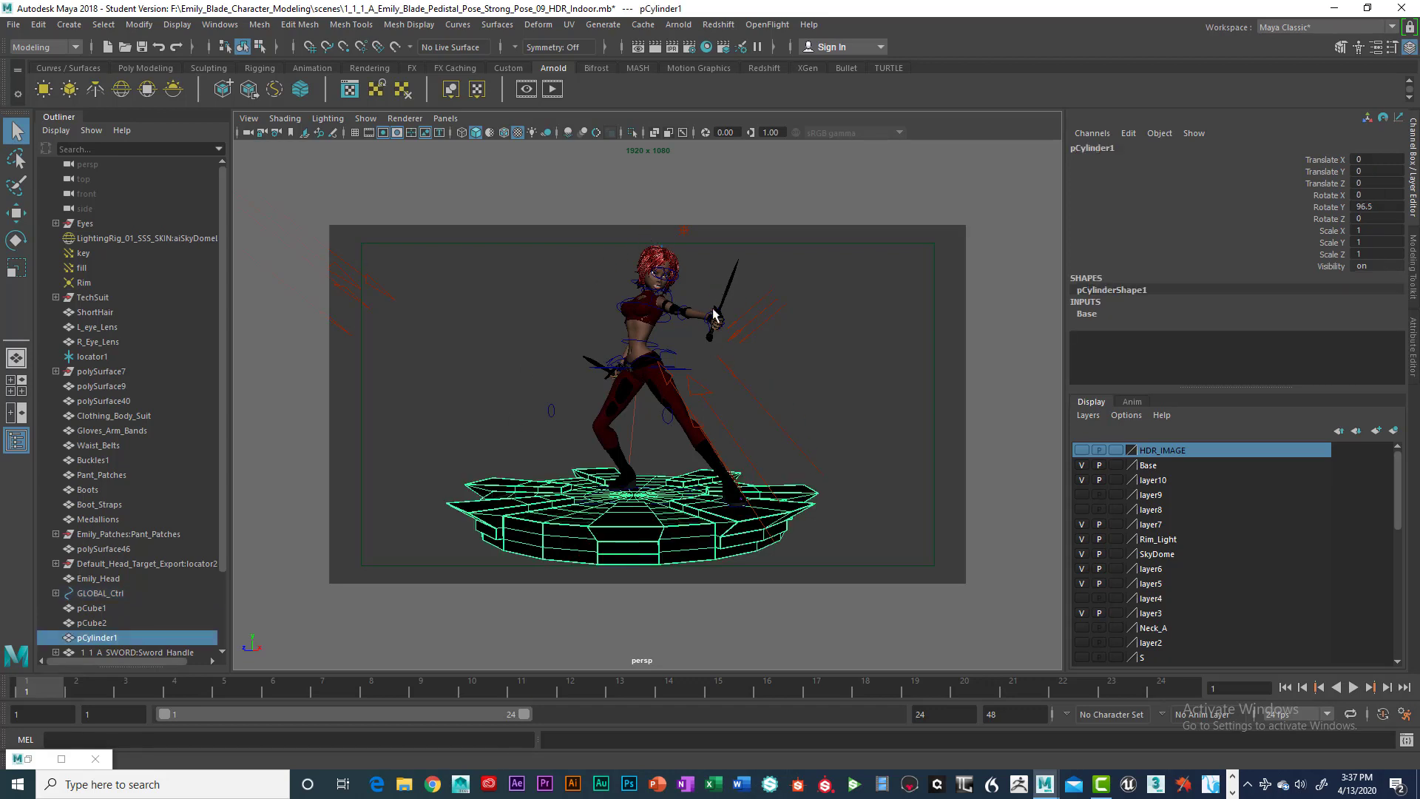
pyautogui.click(601, 436)
pyautogui.click(637, 542)
# - Limit the perspective view to displaying polygon objects only
pyautogui.click(371, 122)
pyautogui.click(388, 166)
pyautogui.click(365, 118)
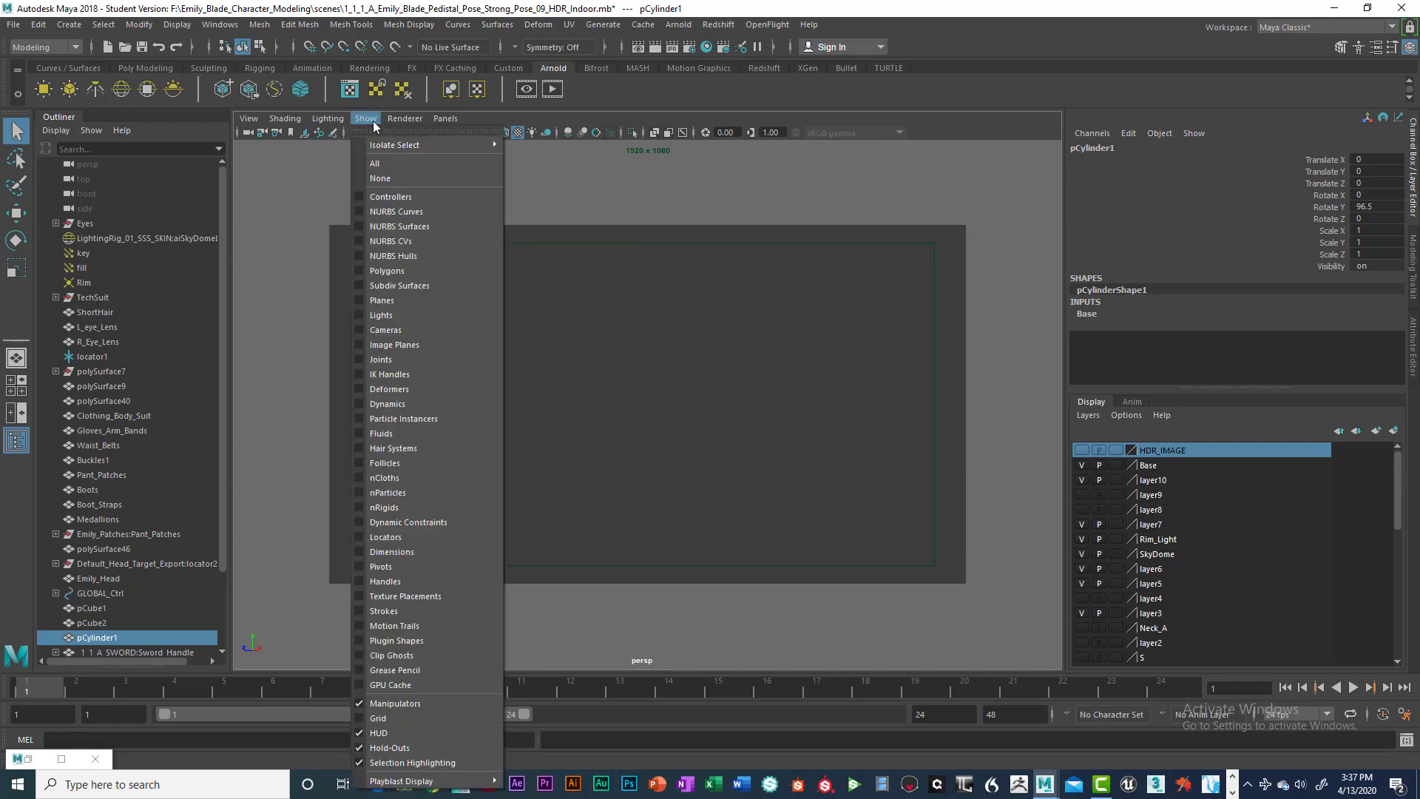
pyautogui.click(386, 271)
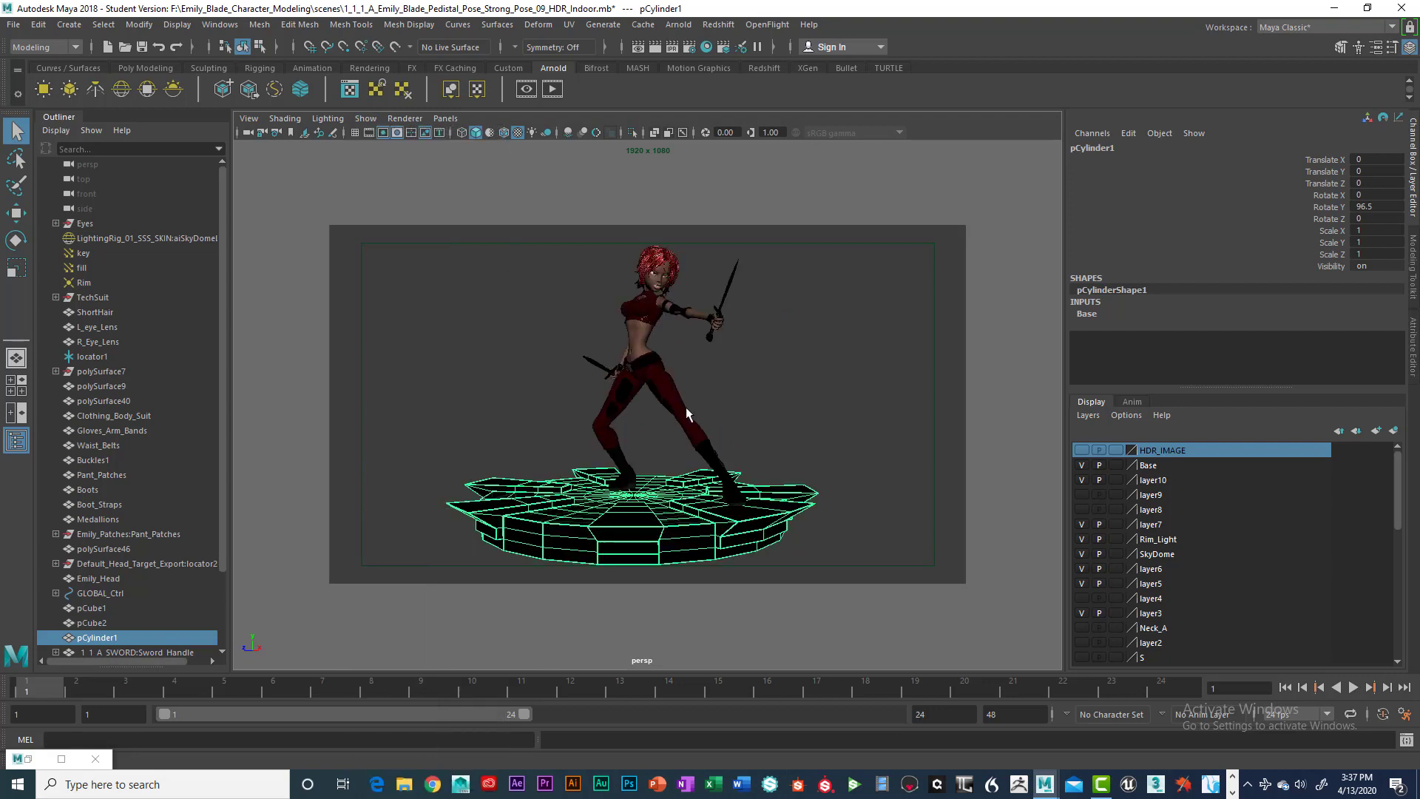
# - Select all the character, sword and pedestal meshes together in the perspective view
pyautogui.click(441, 256)
pyautogui.moveTo(441, 256); pyautogui.dragTo(858, 541)
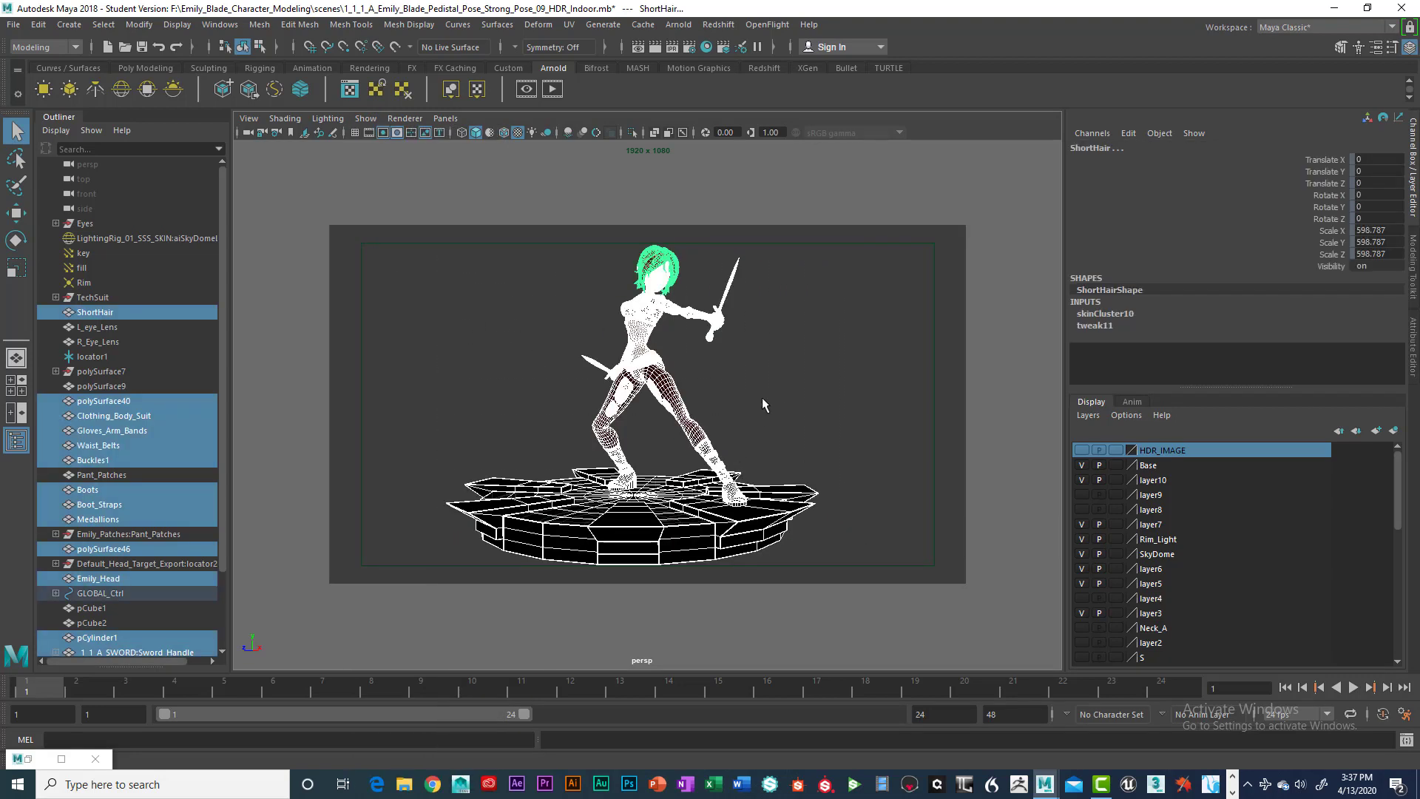
pyautogui.click(562, 295)
pyautogui.moveTo(459, 244); pyautogui.dragTo(846, 516)
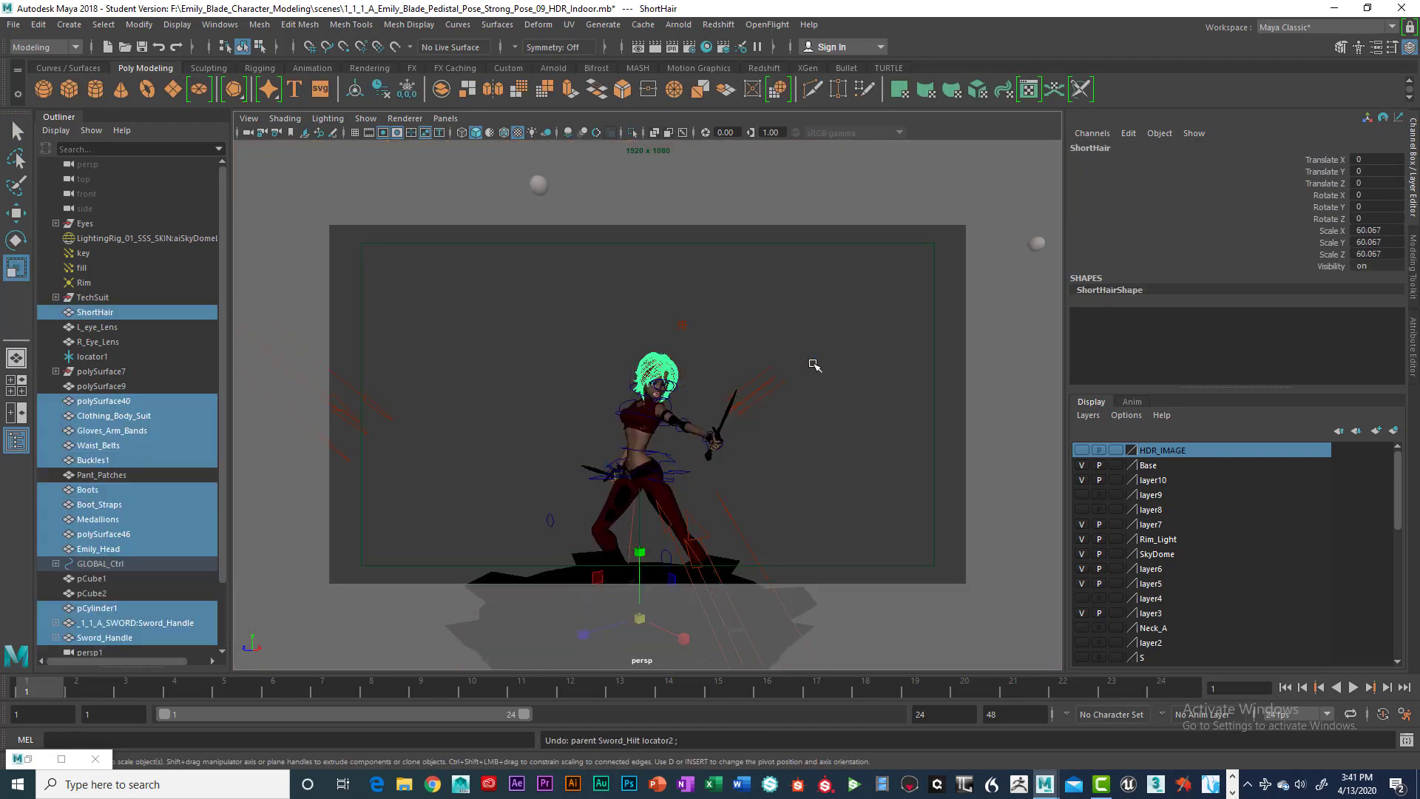
# - Undo the recent mesh scaling and sword parenting, back to the single Waist_Belts selection
pyautogui.hotkey('ctrl', 'z')
pyautogui.hotkey('ctrl', 'z')
pyautogui.hotkey('ctrl', 'z')
pyautogui.hotkey('ctrl', 'z')
pyautogui.hotkey('ctrl', 'z')
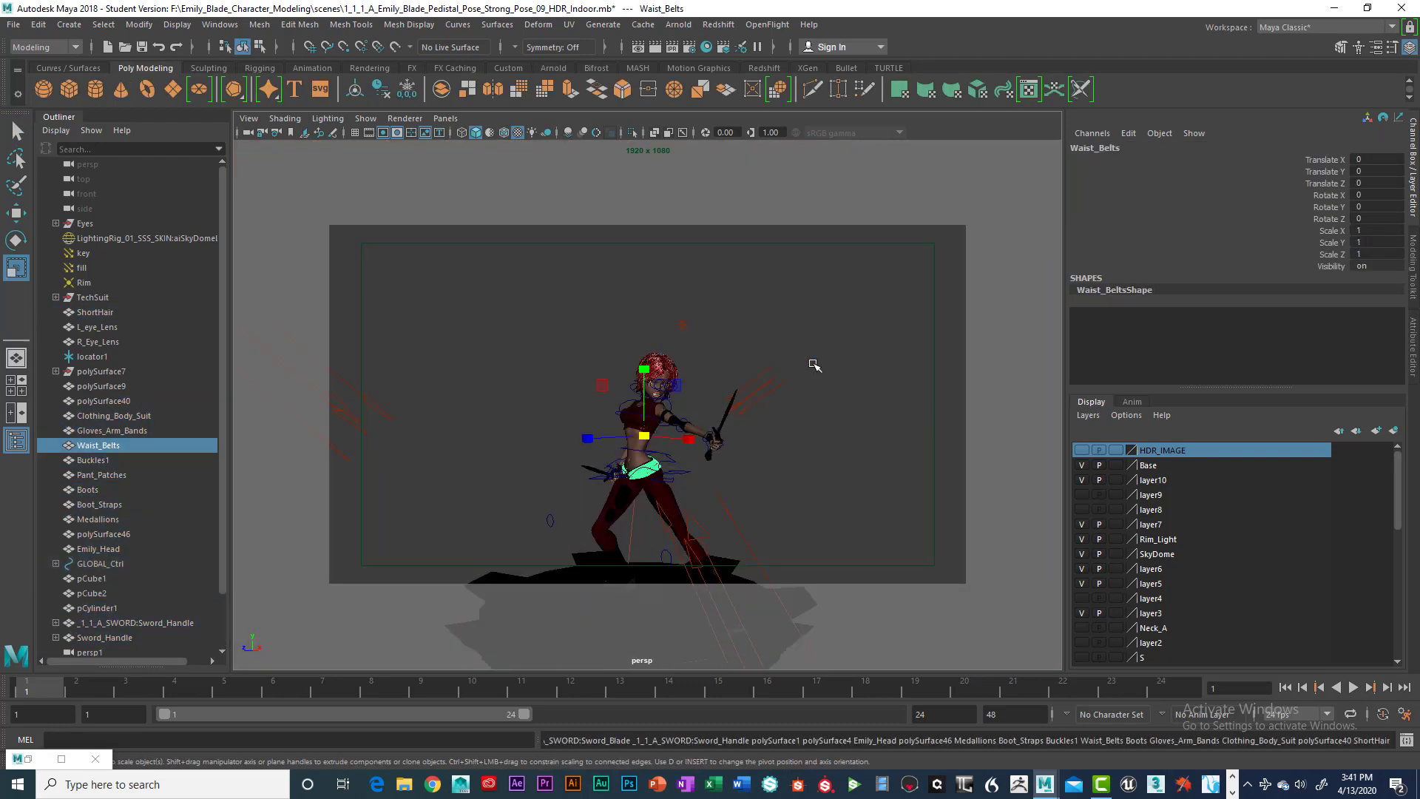
# - Move the eye meshes polySurface1 and polySurface4 out of the Head_jnt hierarchy to the top level above GLOBAL_Ctrl
pyautogui.scroll(6, 813, 364)
pyautogui.scroll(4, 814, 362)
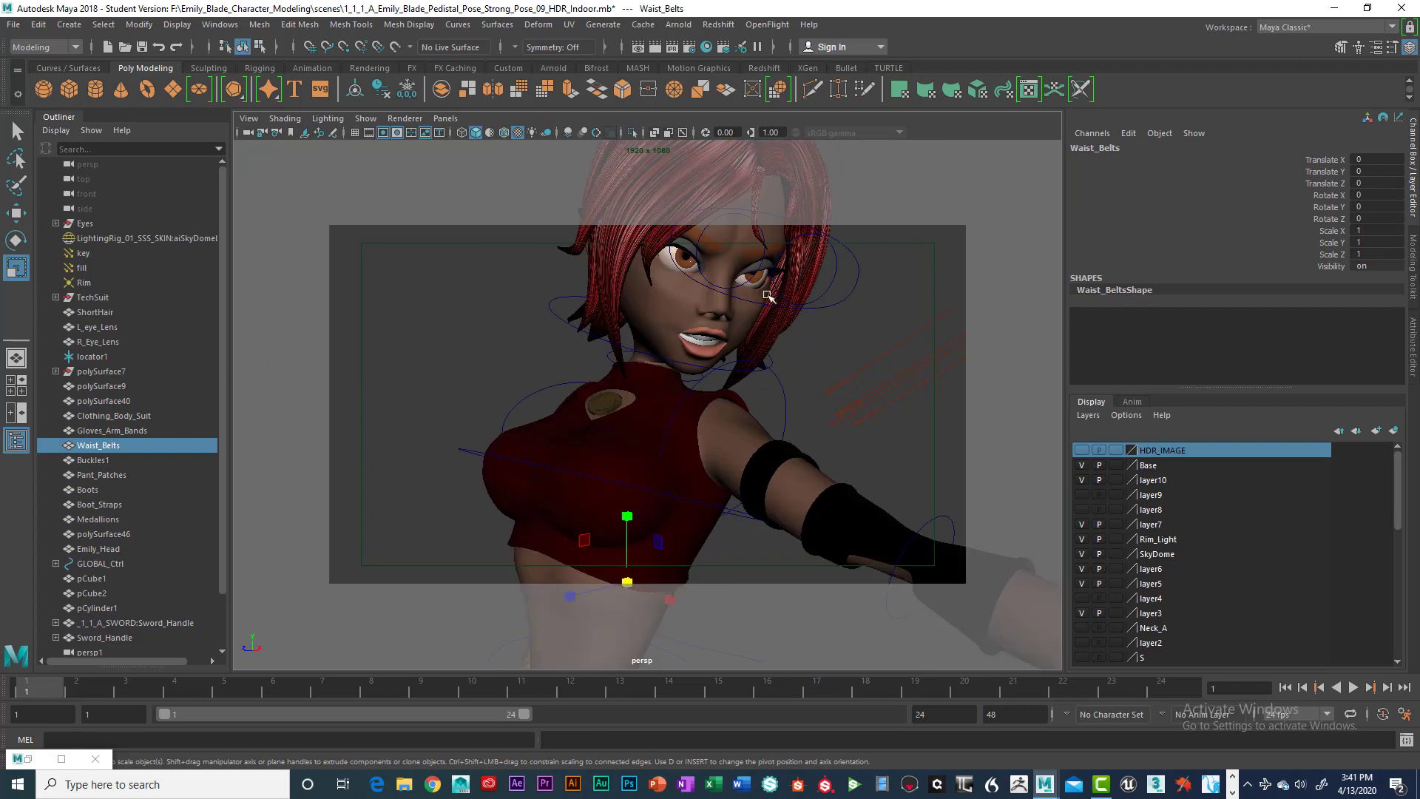
pyautogui.click(848, 337)
pyautogui.click(671, 262)
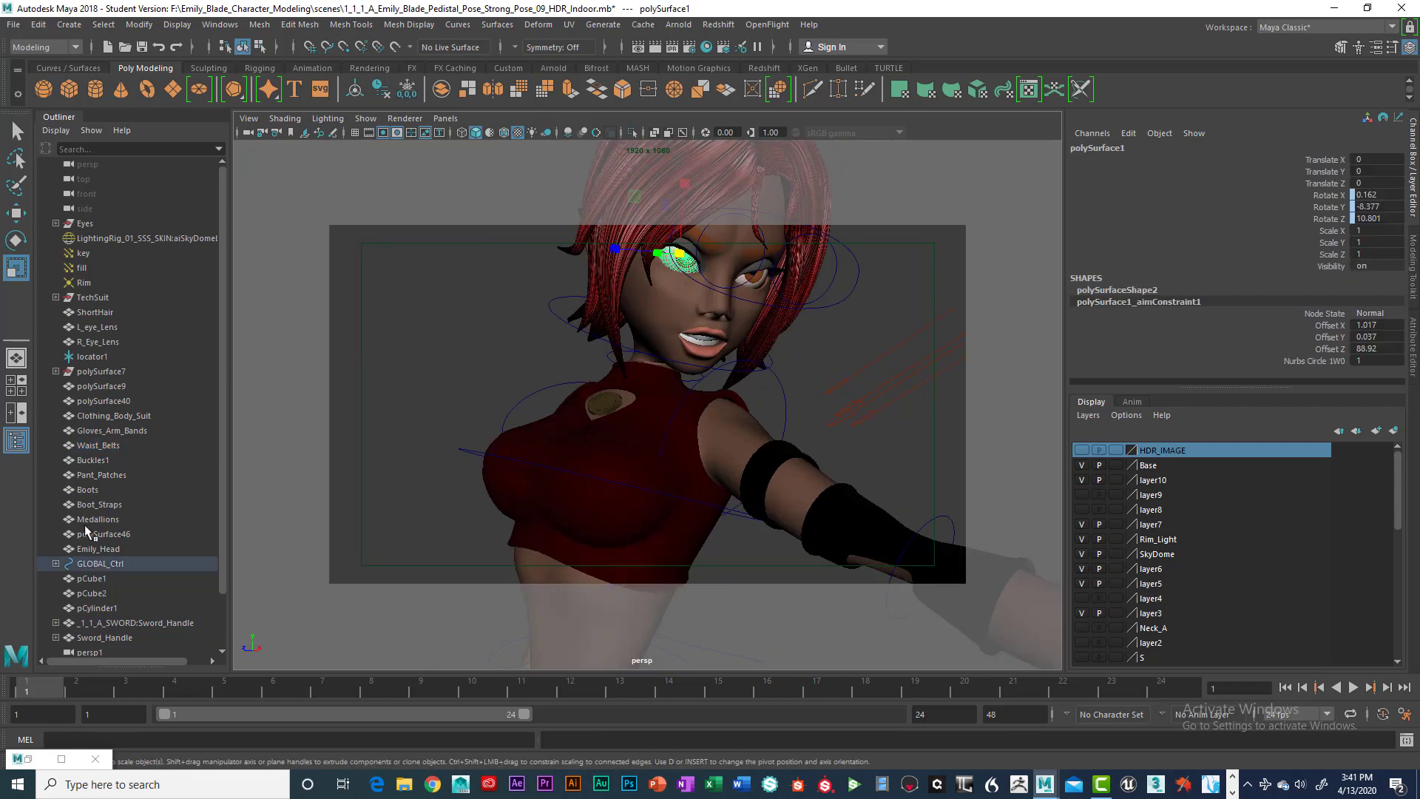
pyautogui.click(55, 564)
pyautogui.scroll(-4, 126, 558)
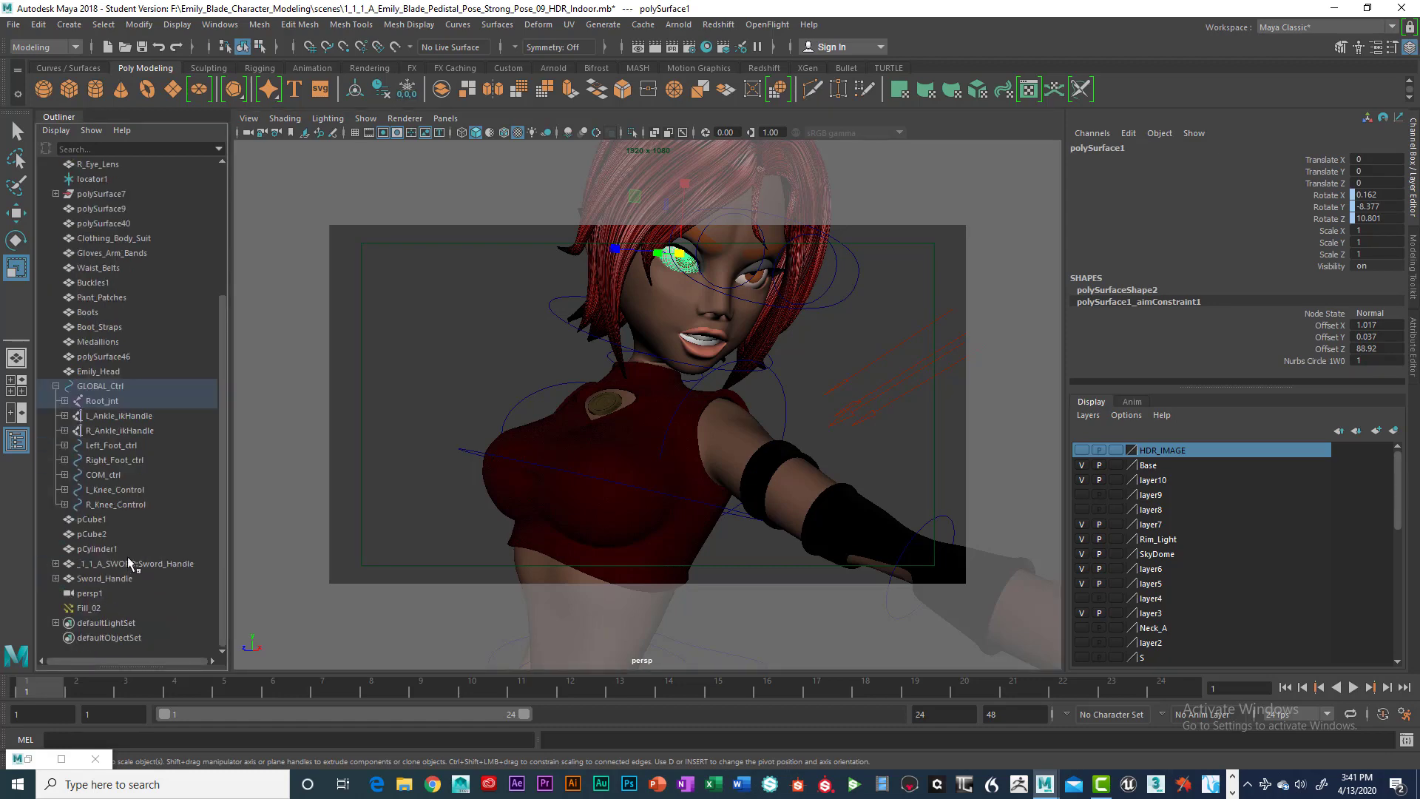
pyautogui.click(55, 386)
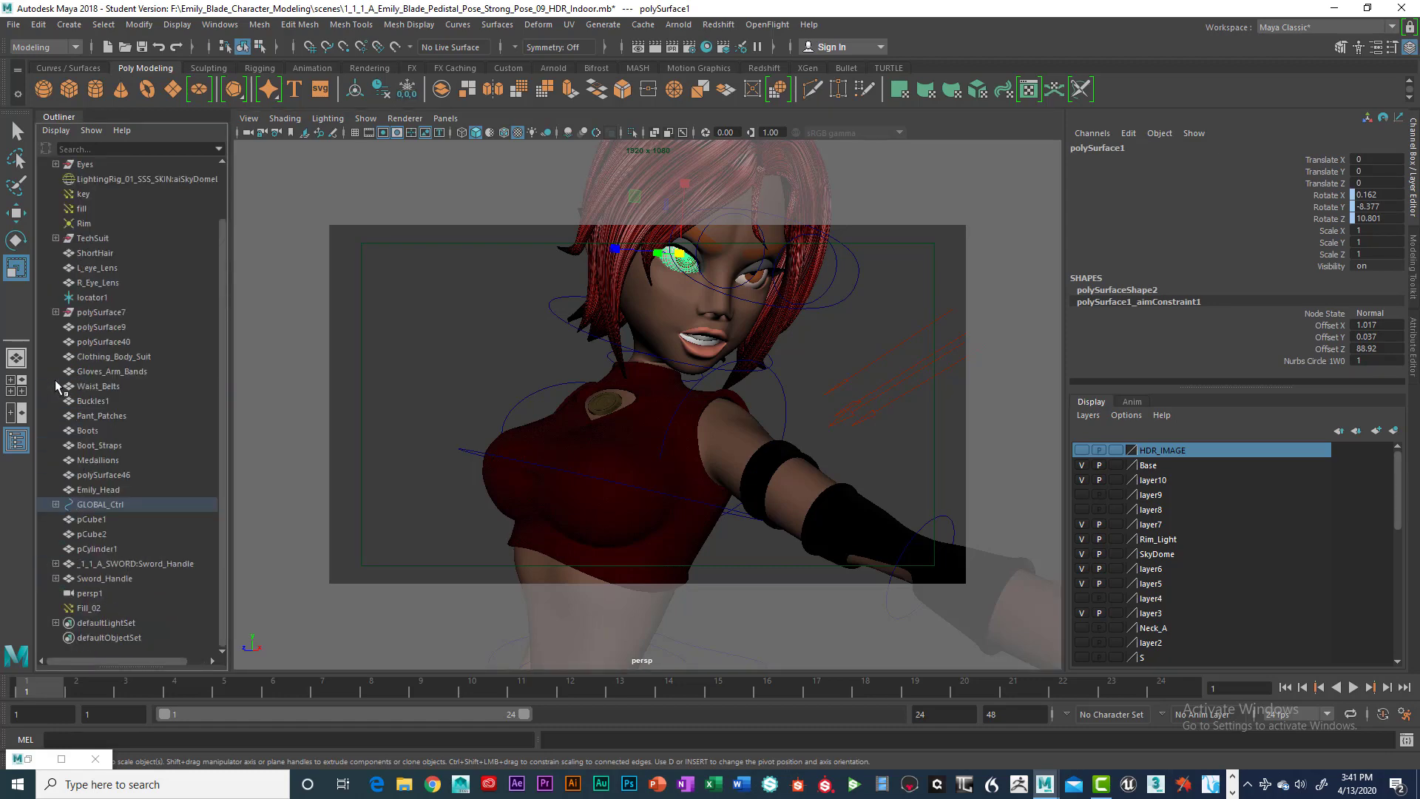
pyautogui.click(55, 504)
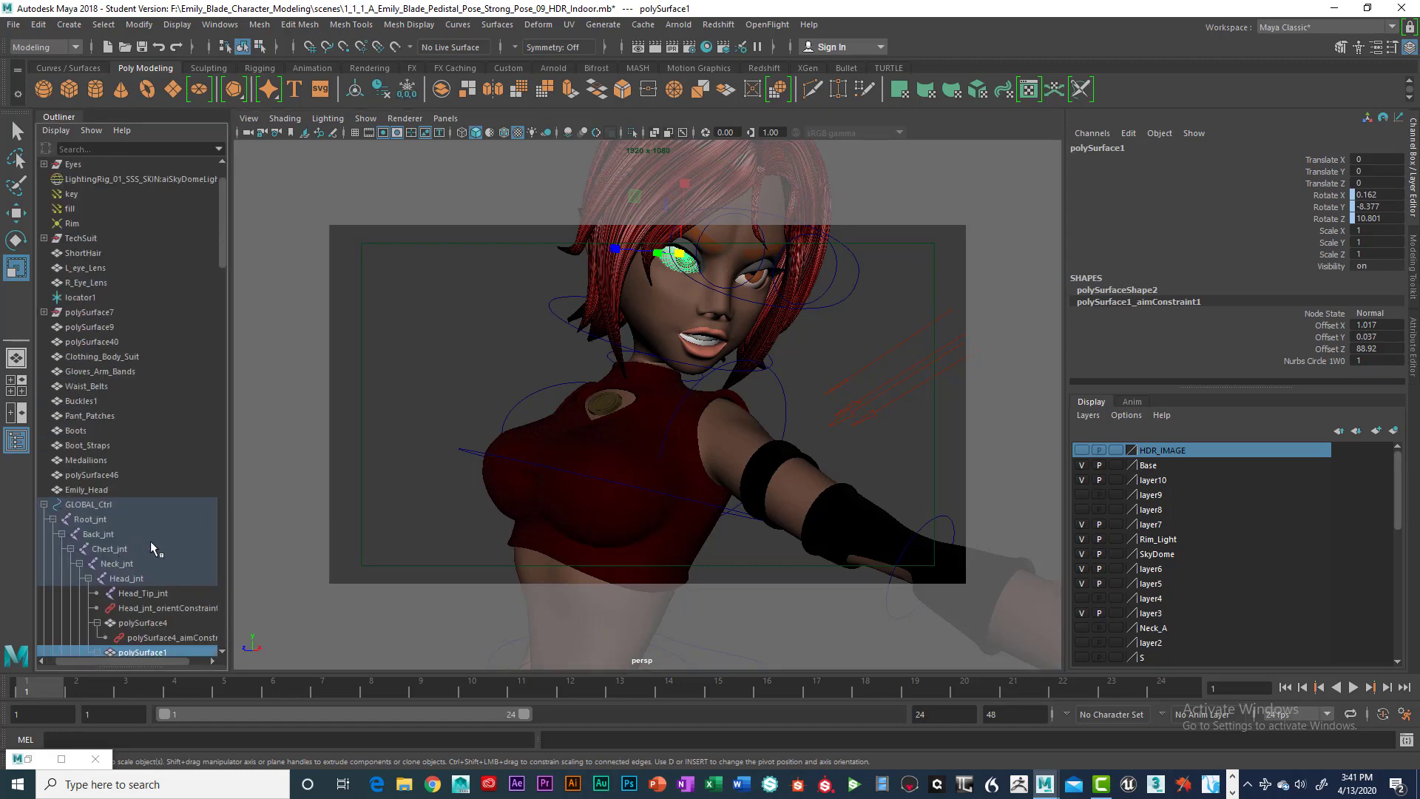
pyautogui.scroll(-4, 149, 540)
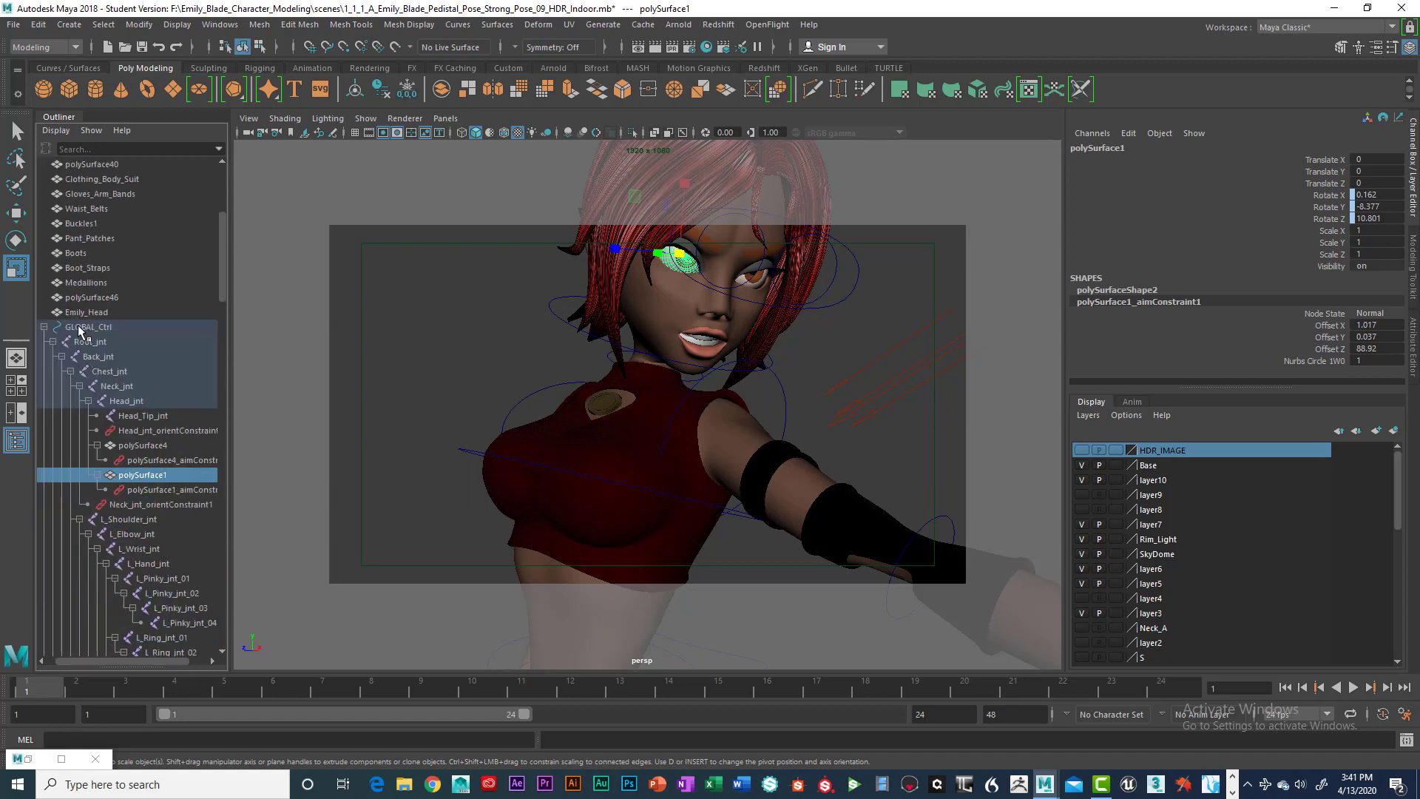
pyautogui.moveTo(120, 476); pyautogui.dragTo(113, 381)
pyautogui.moveTo(110, 317); pyautogui.dragTo(110, 319)
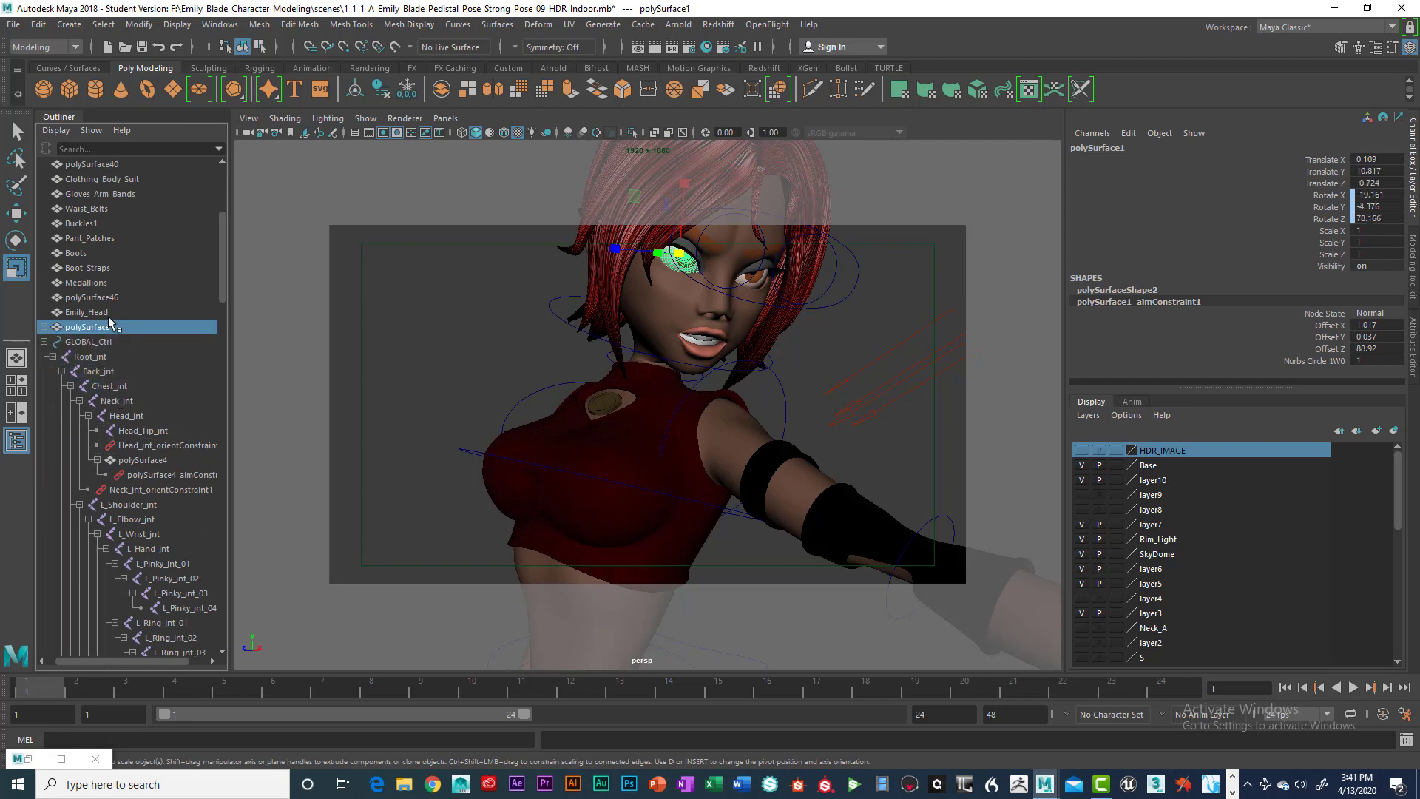
pyautogui.click(142, 461)
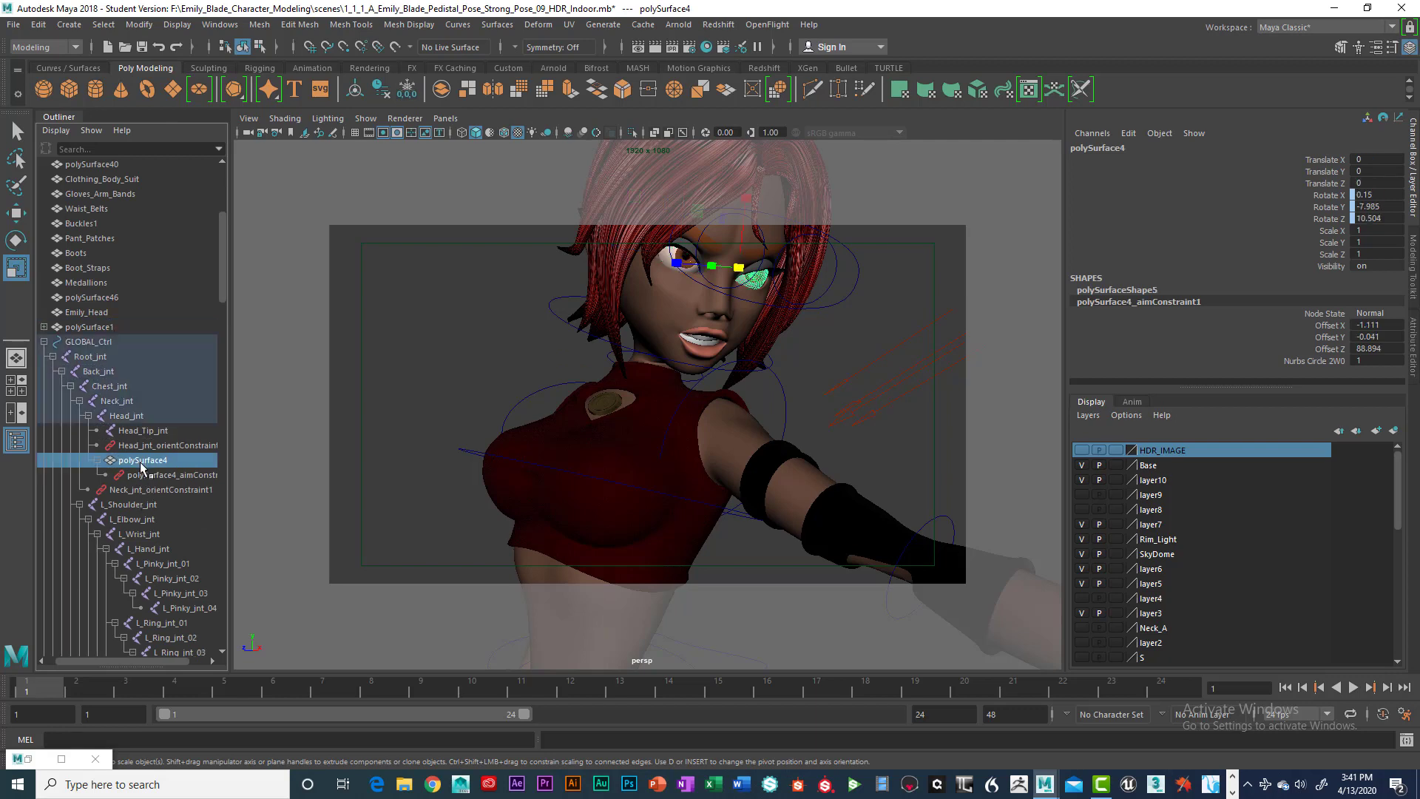
pyautogui.moveTo(142, 466); pyautogui.dragTo(118, 322)
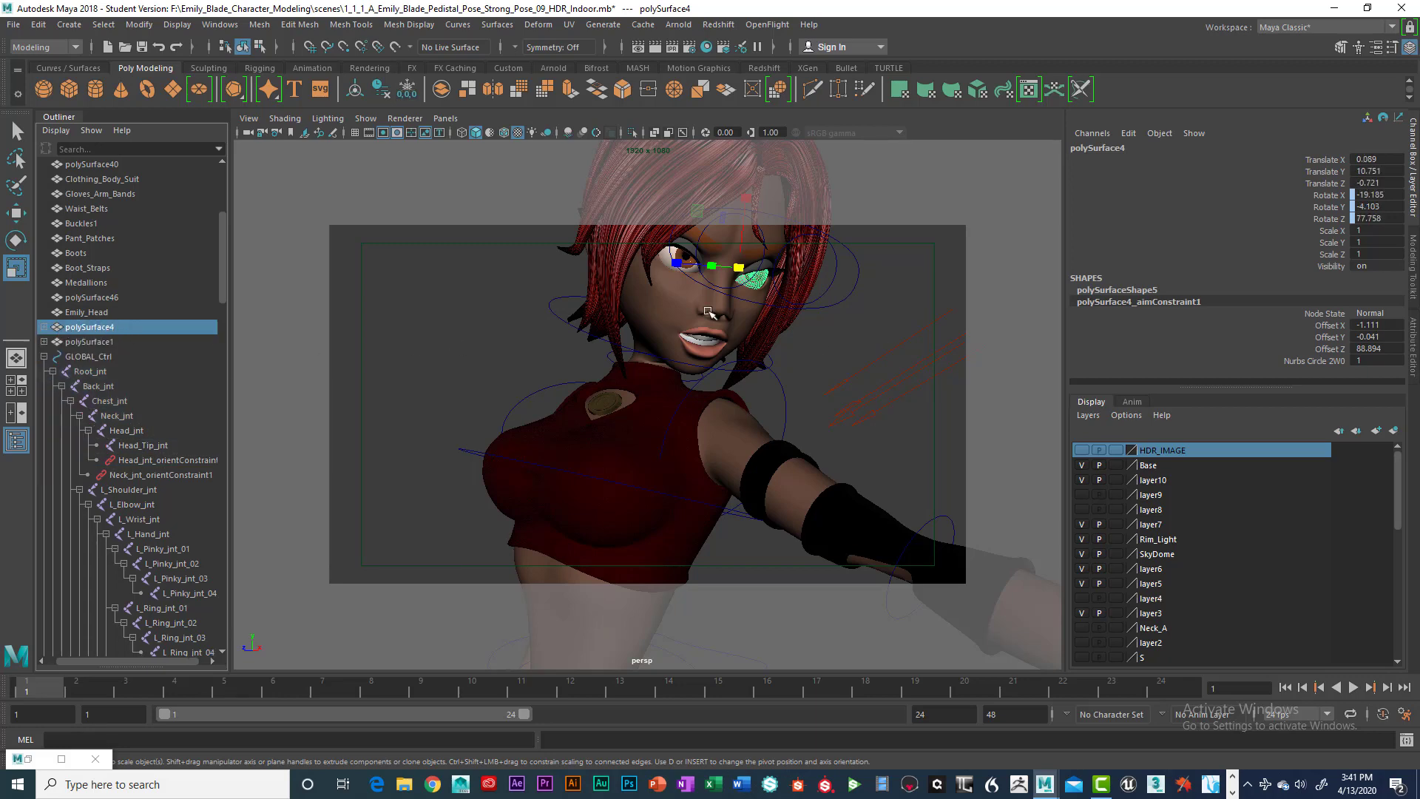
# - Break the Rotate X, Y and Z connections on both eye meshes, and clear the selection
pyautogui.click(664, 253)
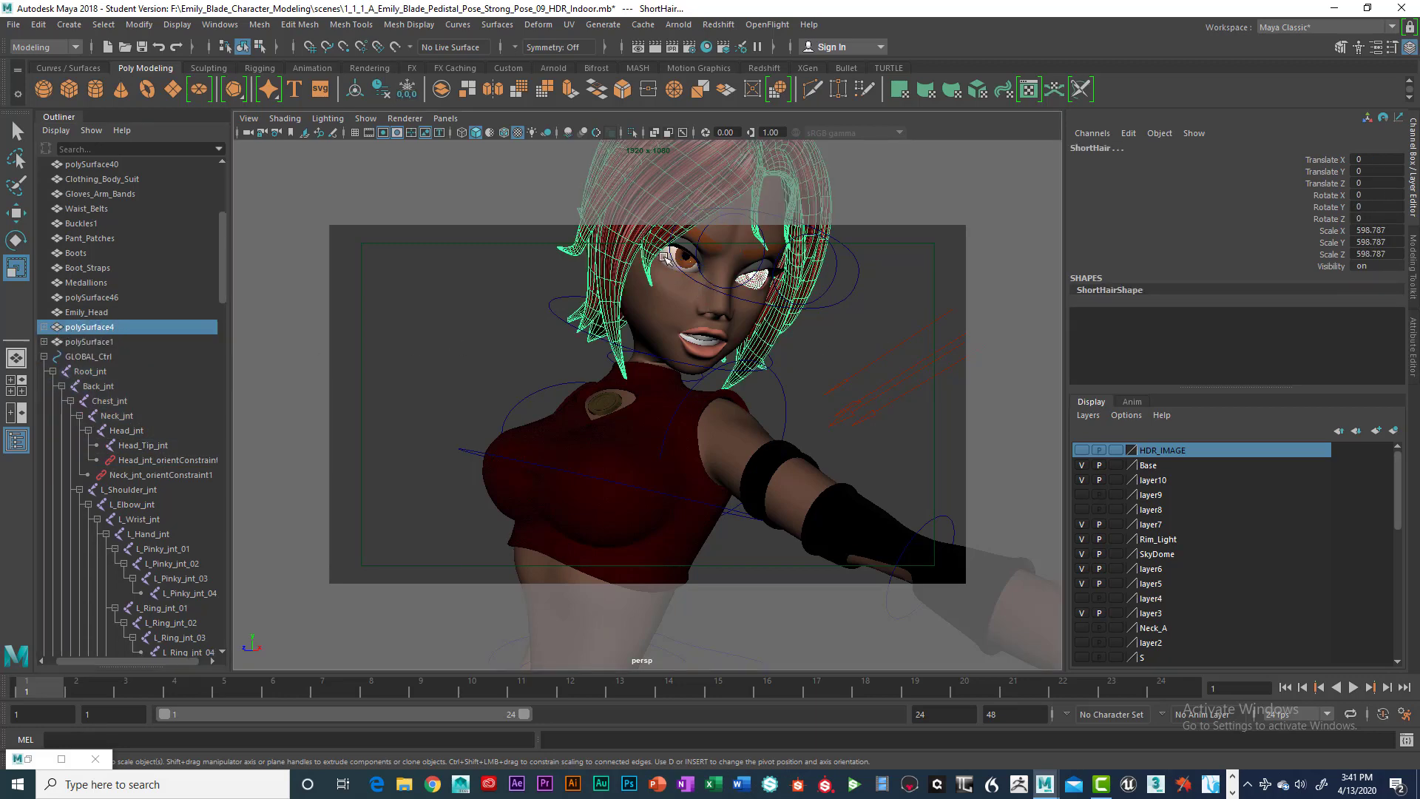
pyautogui.keyDown('shift'); pyautogui.click(671, 259); pyautogui.keyUp('shift')
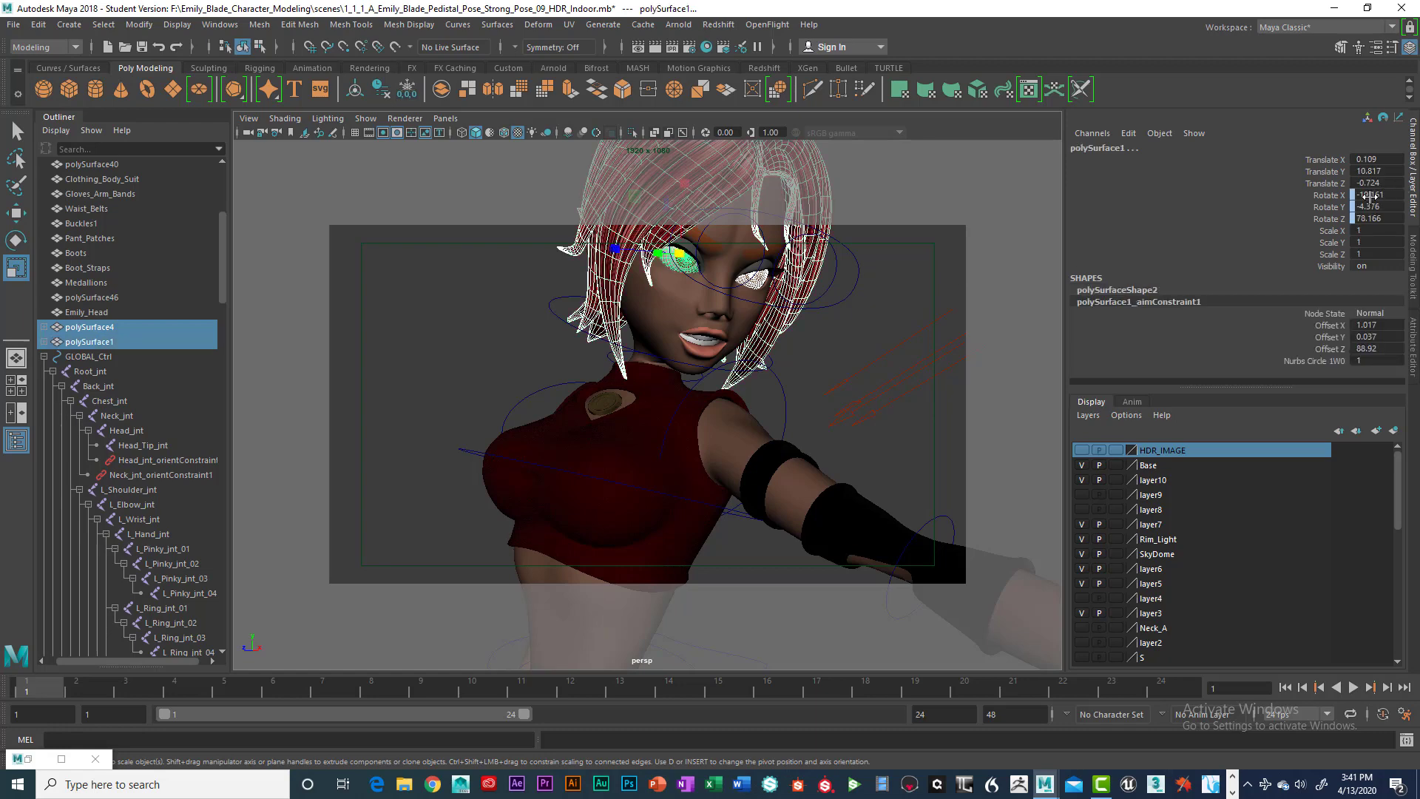
pyautogui.moveTo(1336, 196); pyautogui.dragTo(1331, 220)
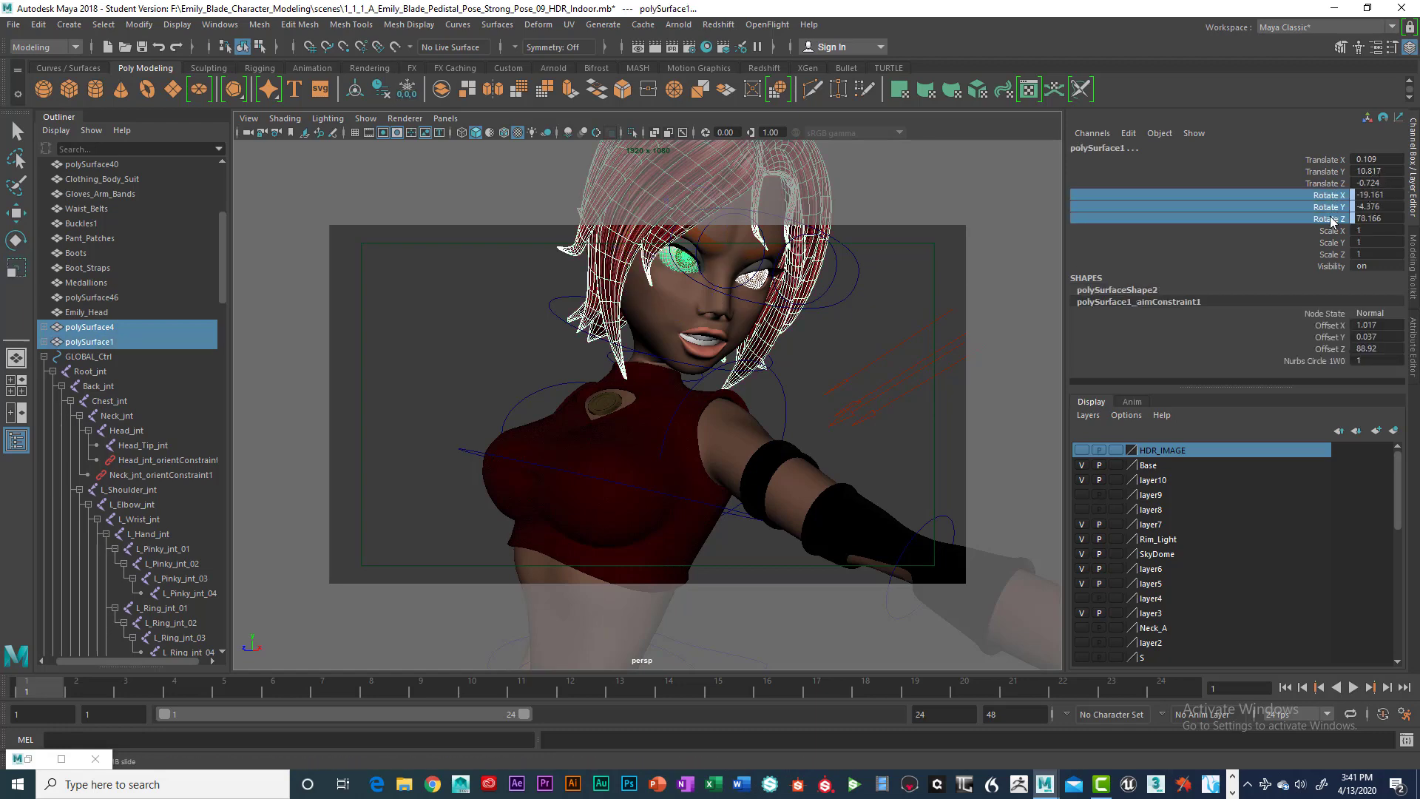
pyautogui.rightClick(1329, 214)
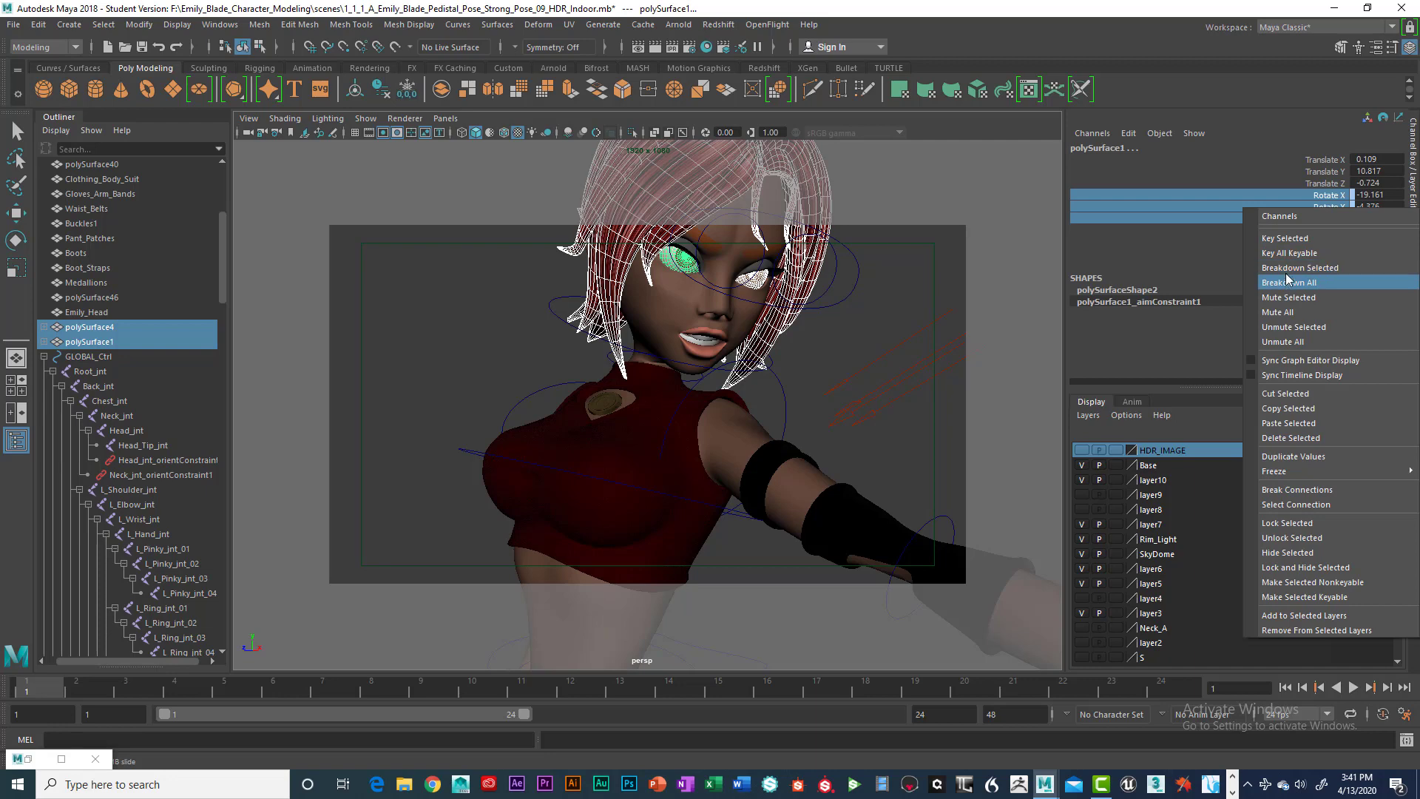
pyautogui.click(1294, 491)
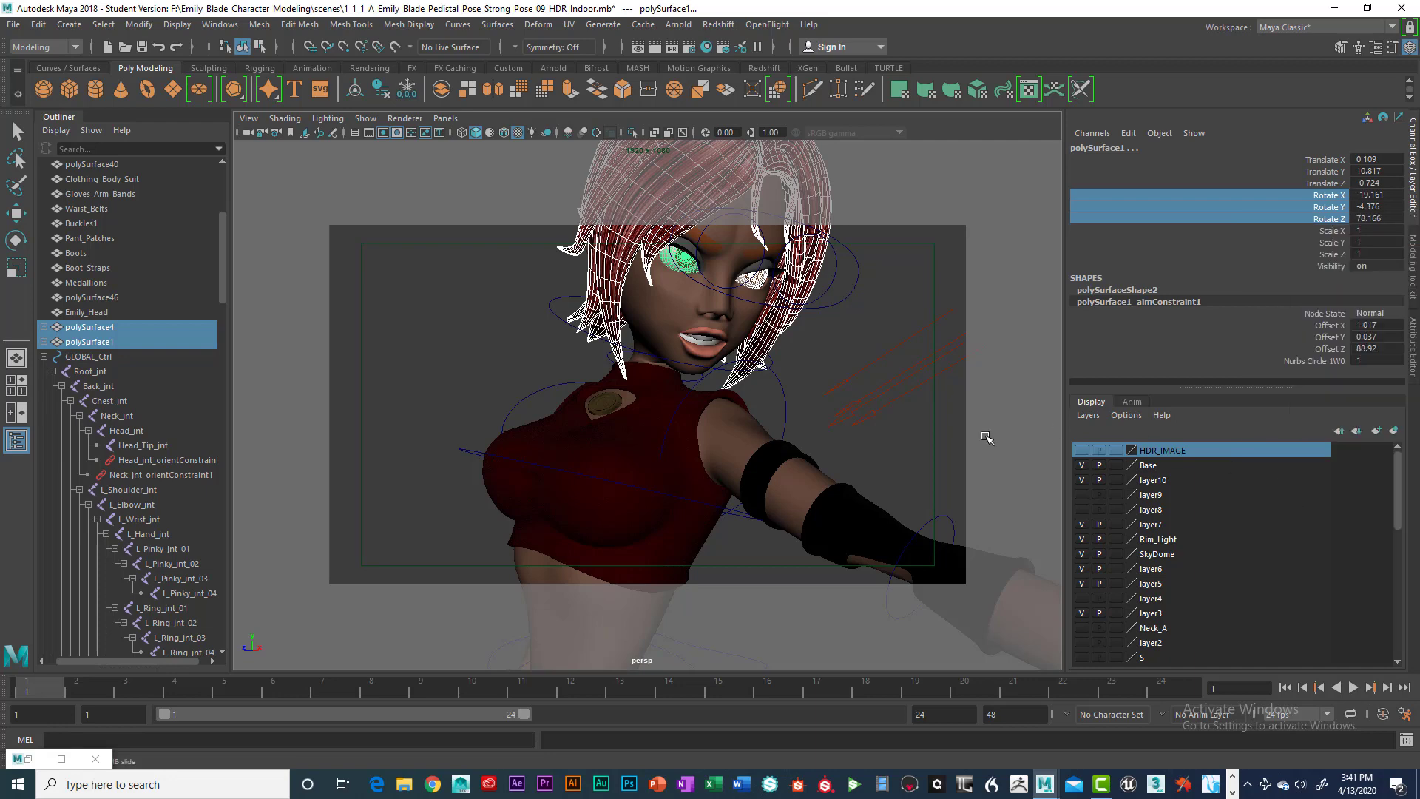
pyautogui.click(1245, 185)
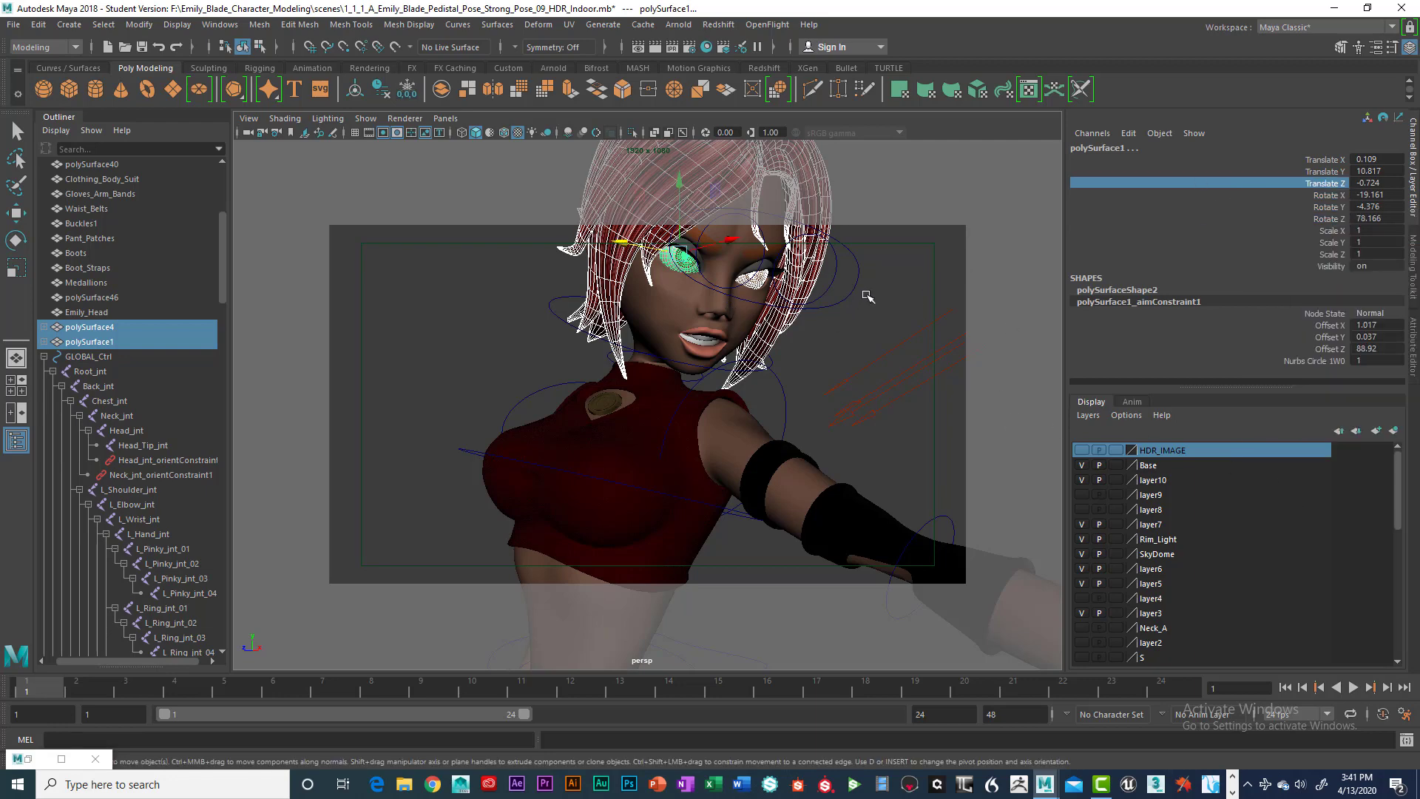
pyautogui.click(887, 268)
pyautogui.press('r')
# - Pull the perspective view back to frame the whole character and pedestal
pyautogui.scroll(-4, 862, 305)
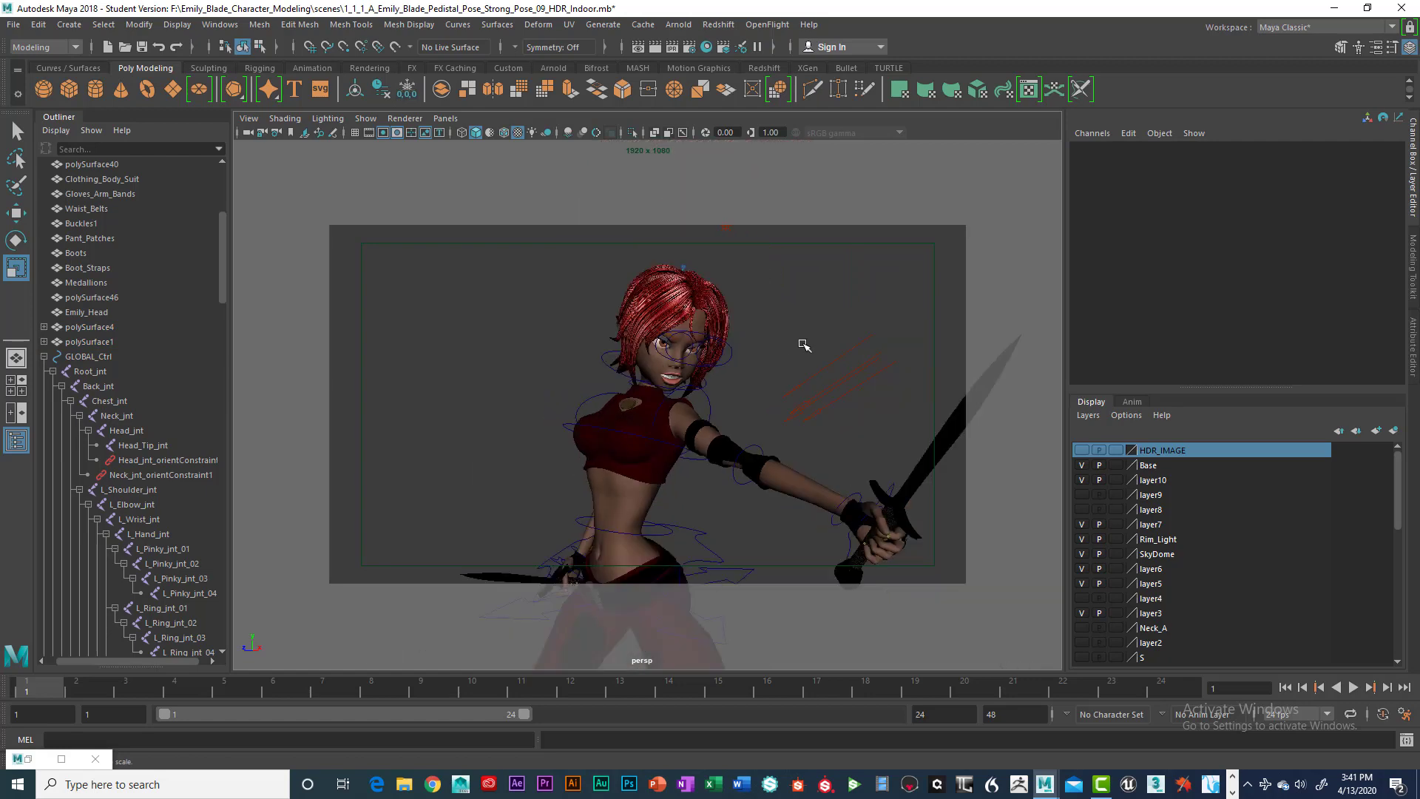
pyautogui.scroll(-8, 782, 359)
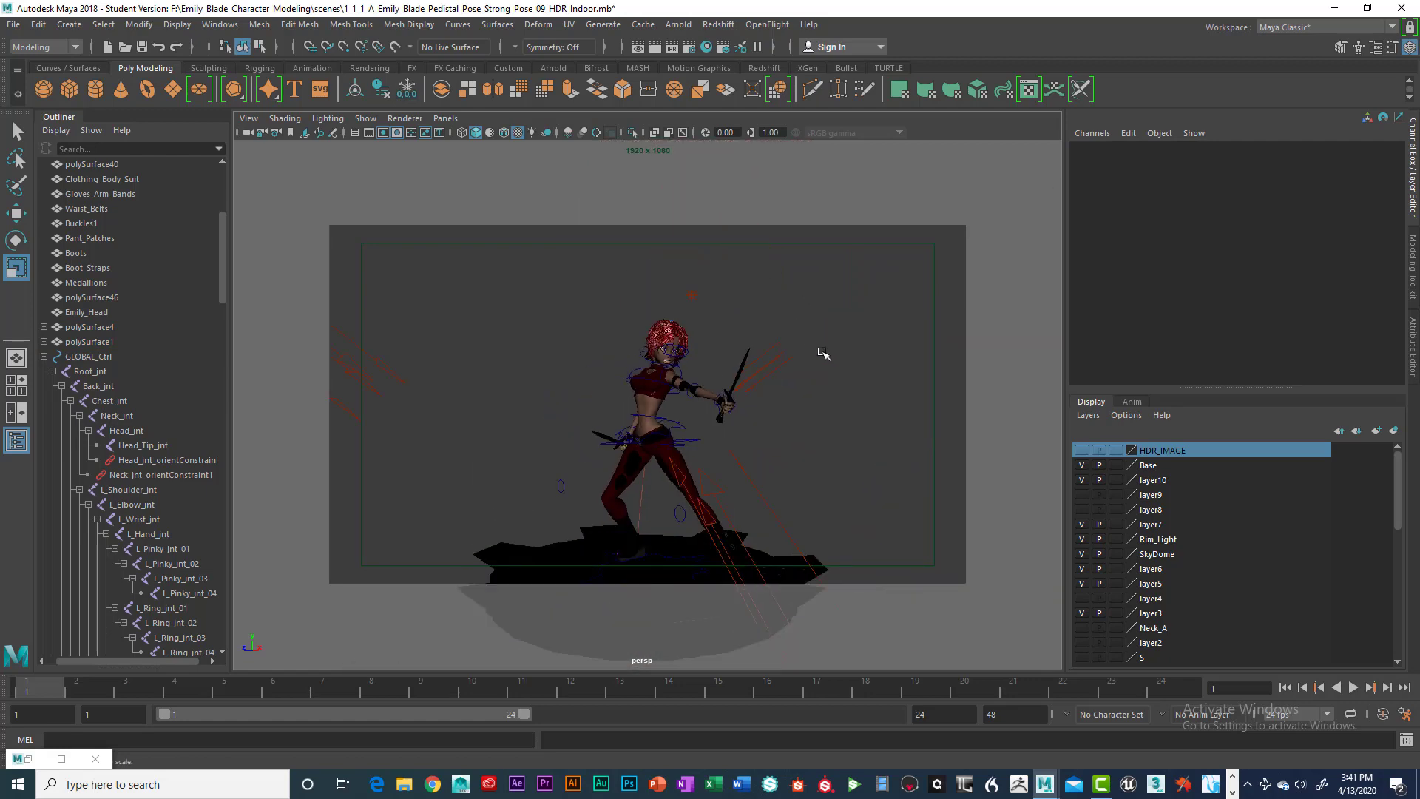
pyautogui.scroll(-3, 851, 341)
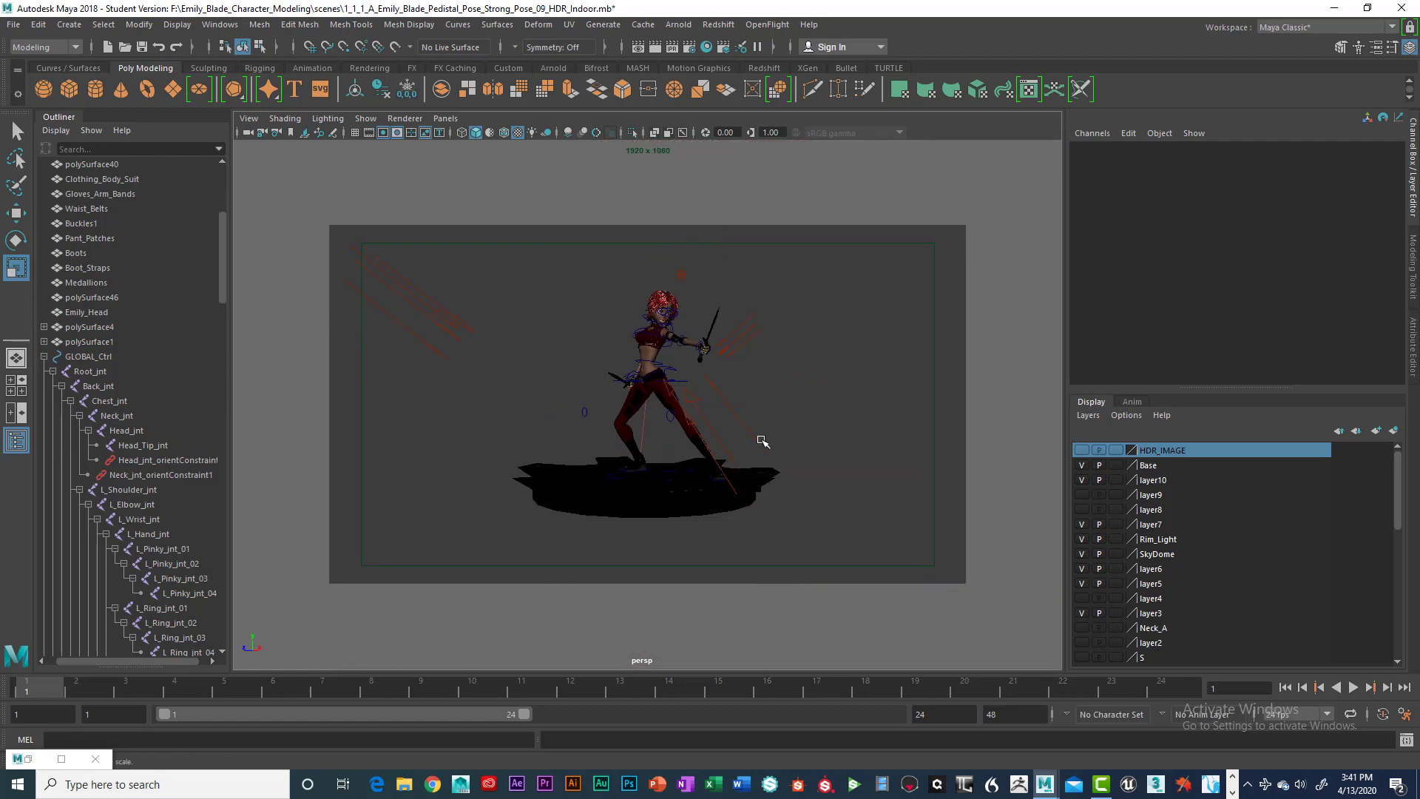
pyautogui.click(638, 498)
pyautogui.click(645, 544)
pyautogui.scroll(3, 823, 388)
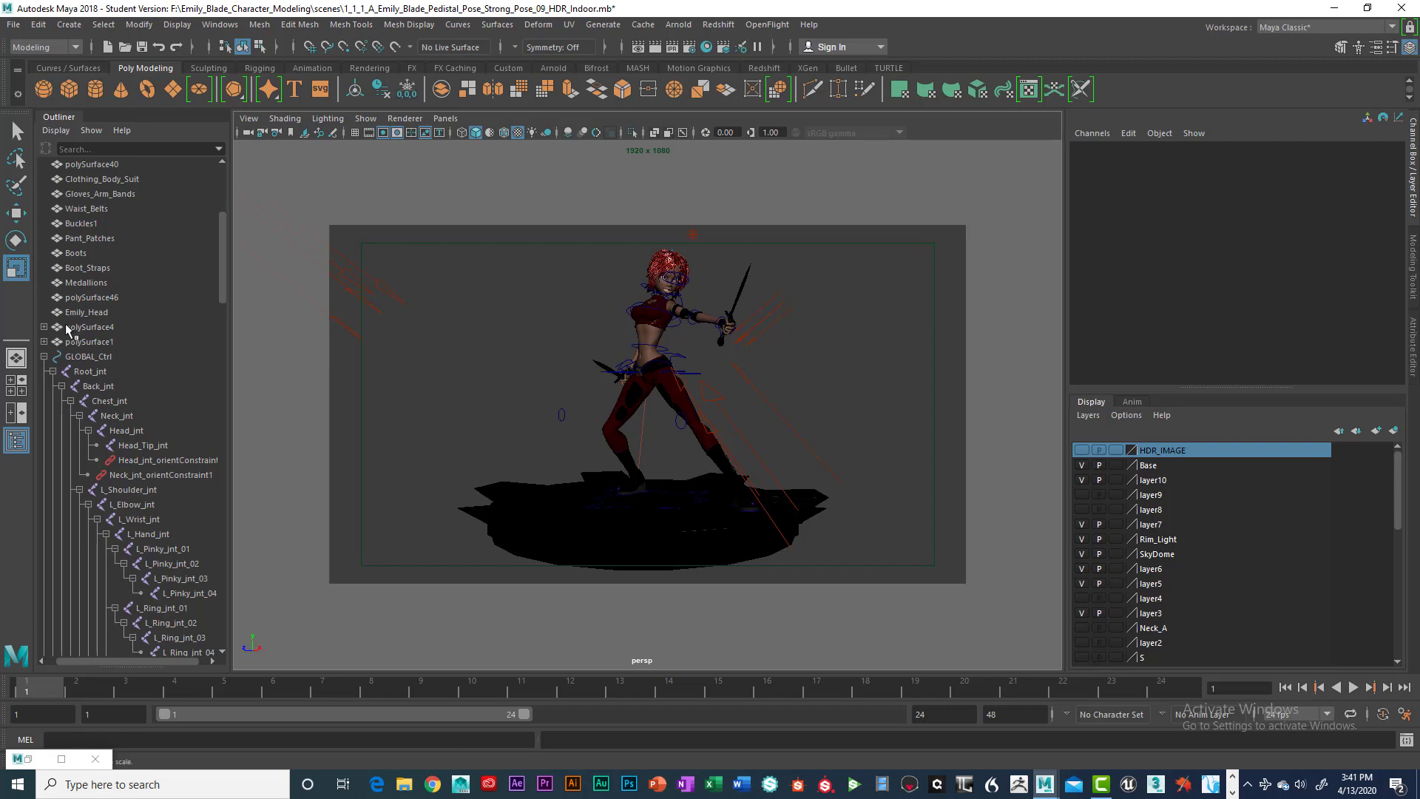
# - Examine the aim constraints still attached under the eye meshes polySurface4 and polySurface1
pyautogui.click(74, 341)
pyautogui.click(45, 326)
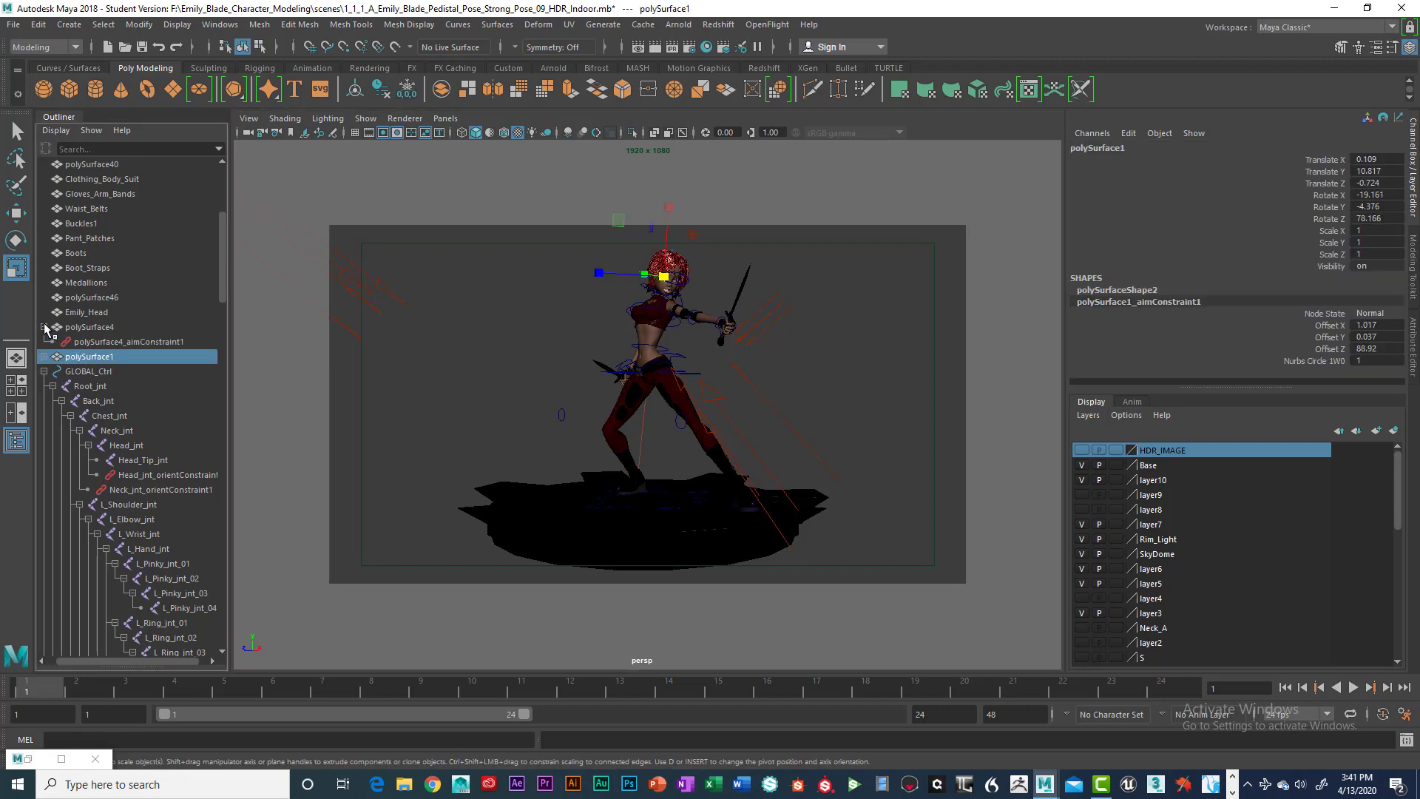
pyautogui.click(45, 327)
pyautogui.click(44, 327)
pyautogui.click(81, 342)
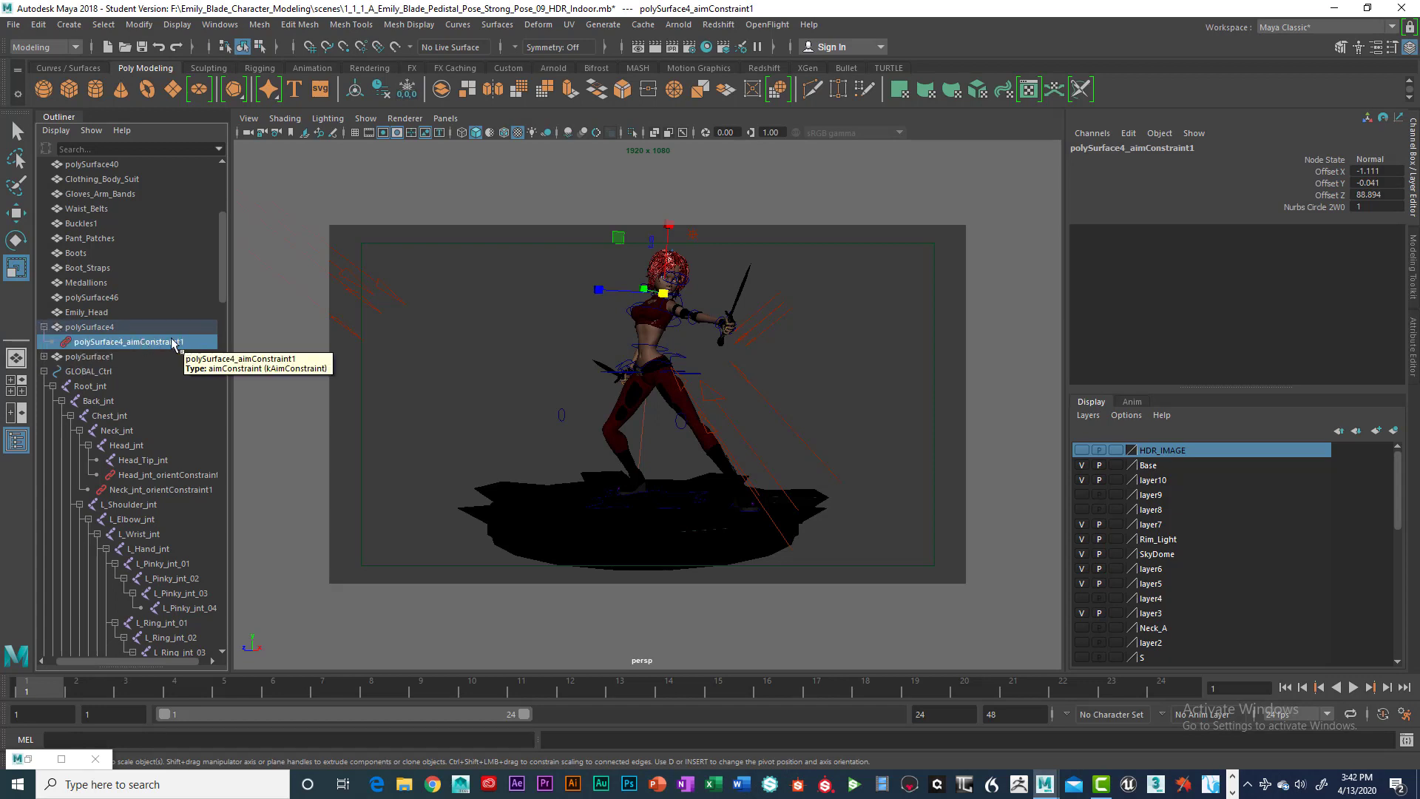
pyautogui.click(71, 358)
pyautogui.click(44, 357)
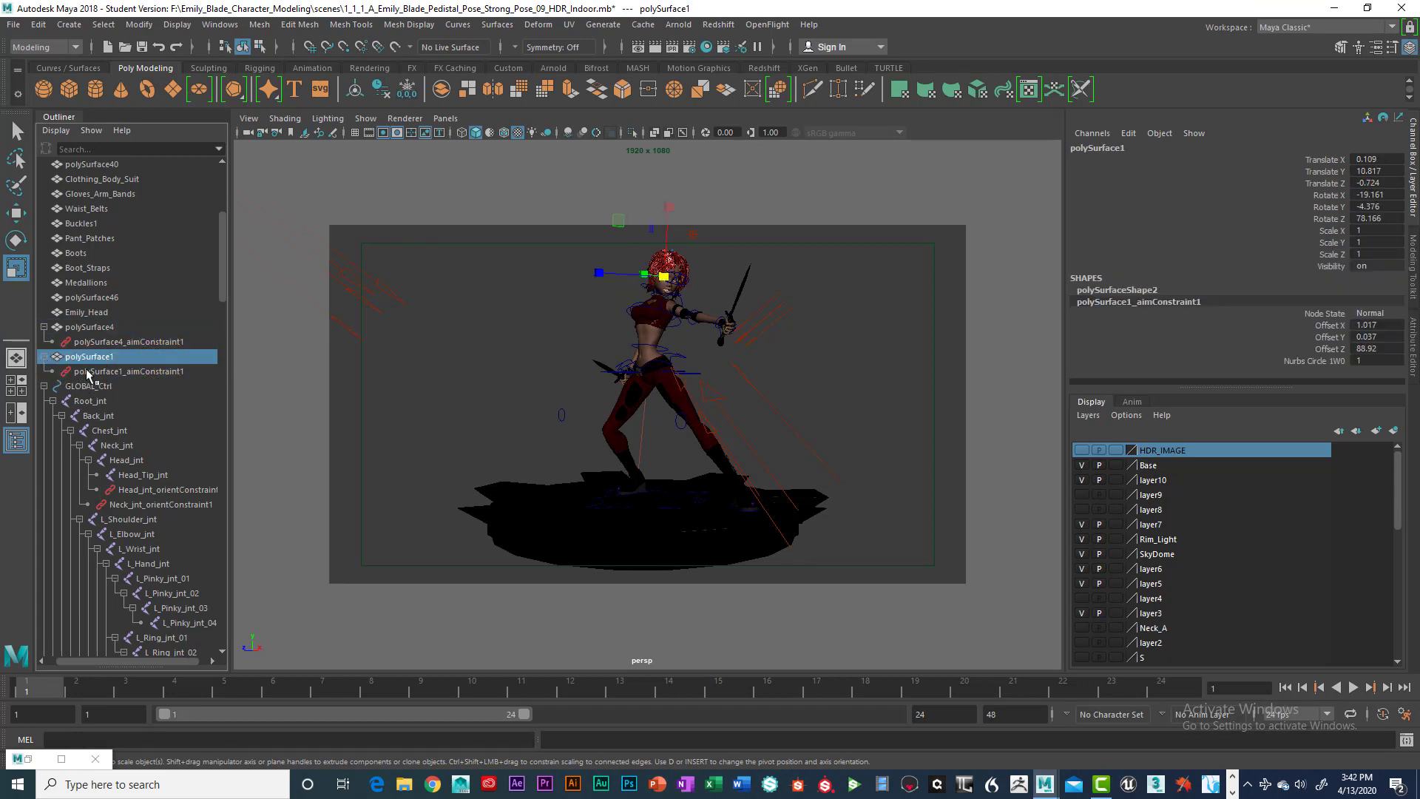
pyautogui.click(88, 371)
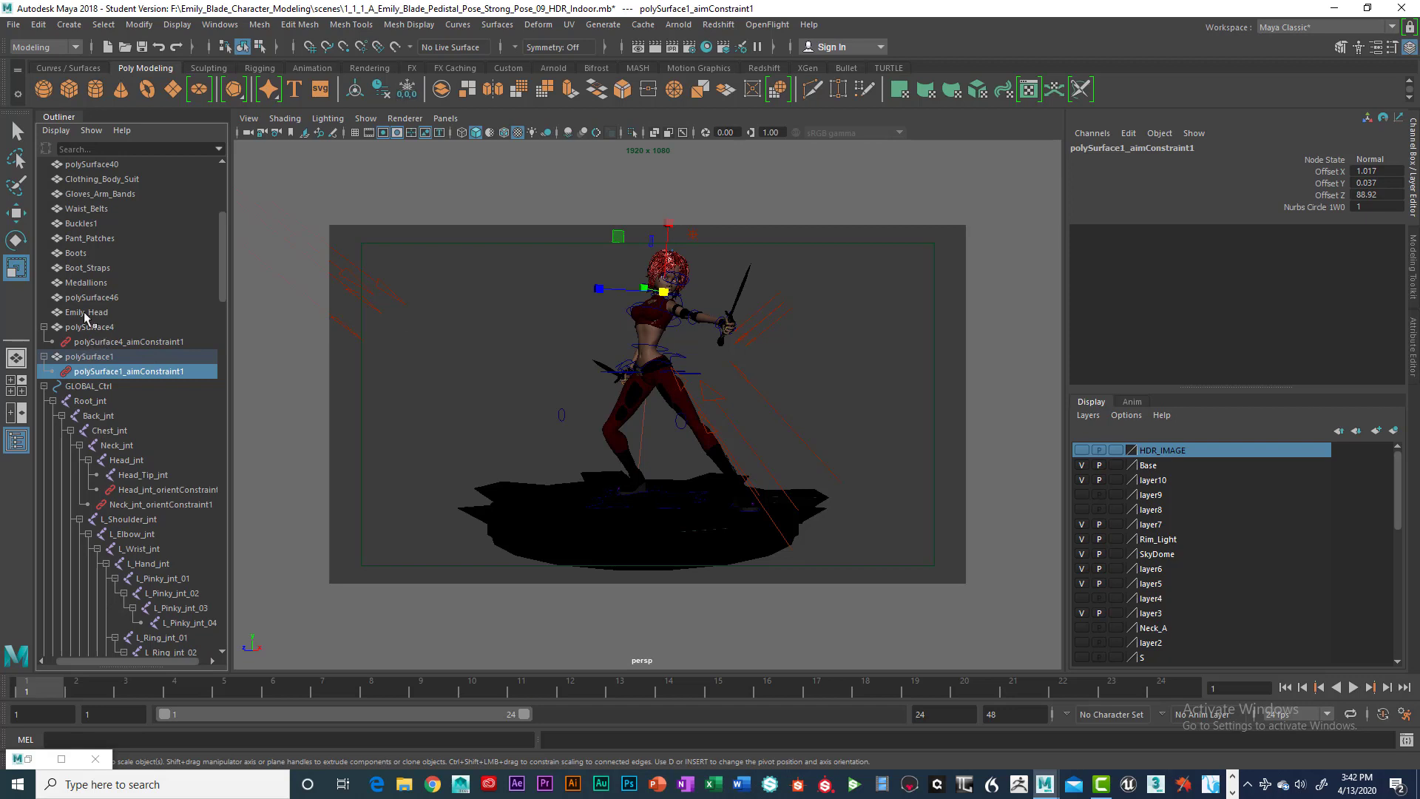
# - Limit the perspective view's display to polygons only, hiding all other object types
pyautogui.scroll(5, 805, 286)
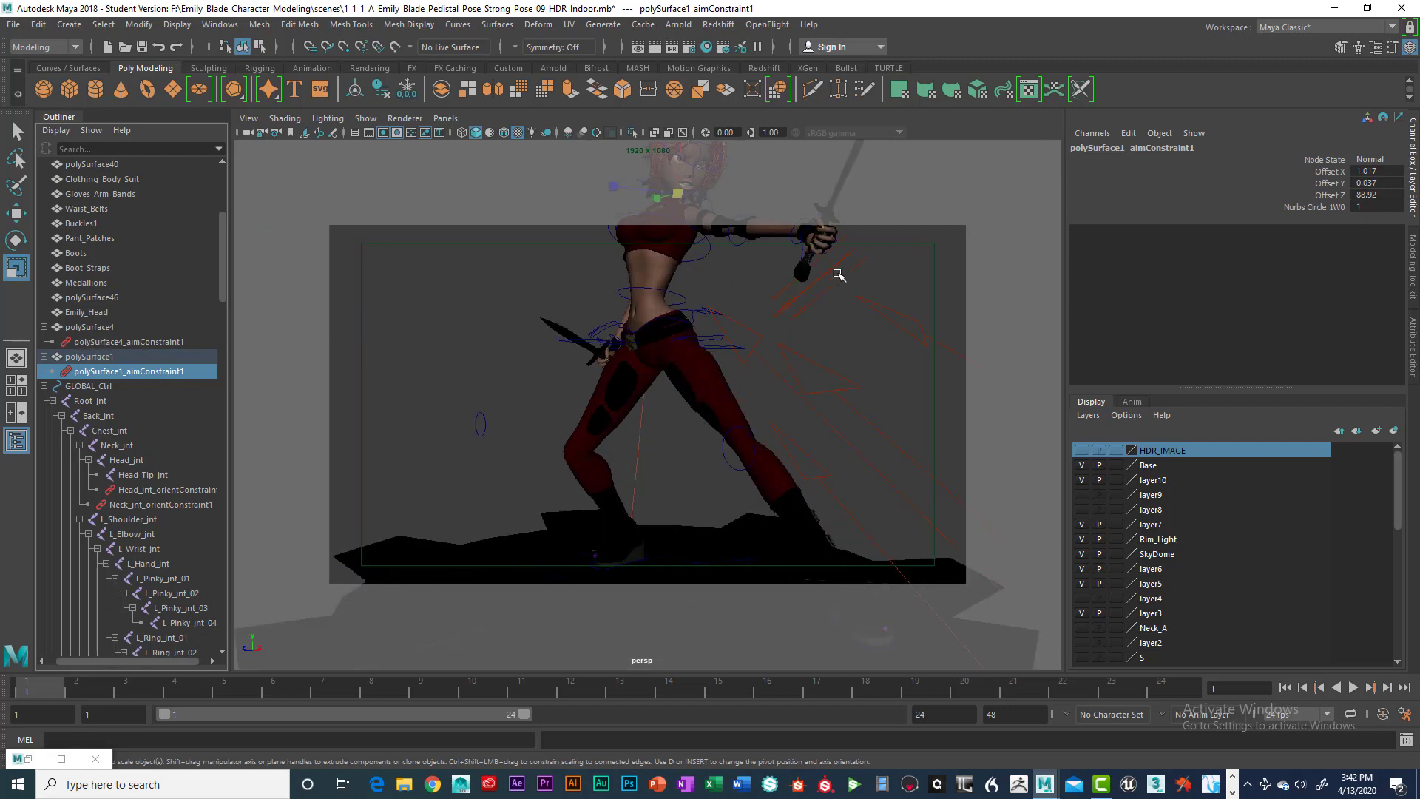
pyautogui.keyDown('alt'); pyautogui.moveTo(824, 291); pyautogui.dragTo(782, 343); pyautogui.keyUp('alt')
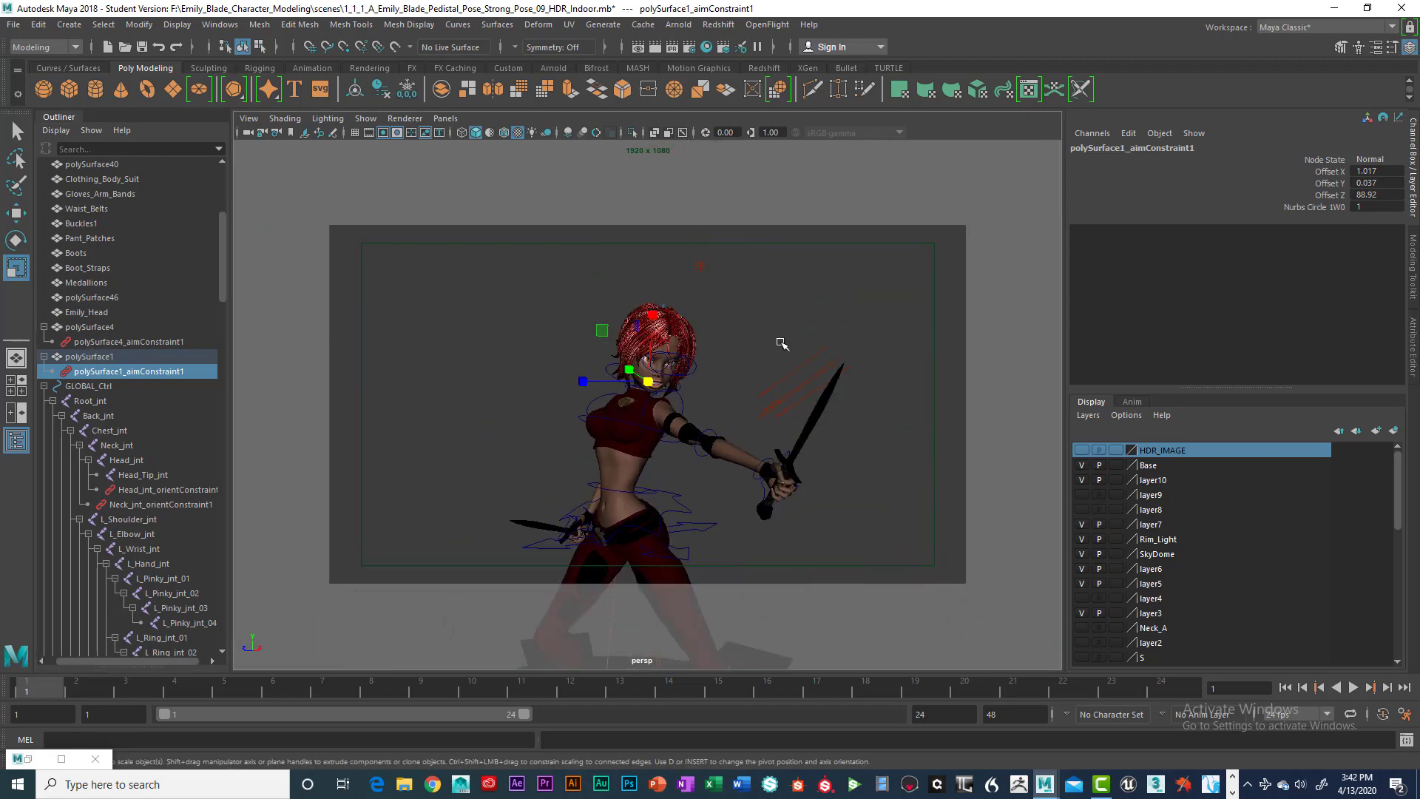
pyautogui.click(365, 118)
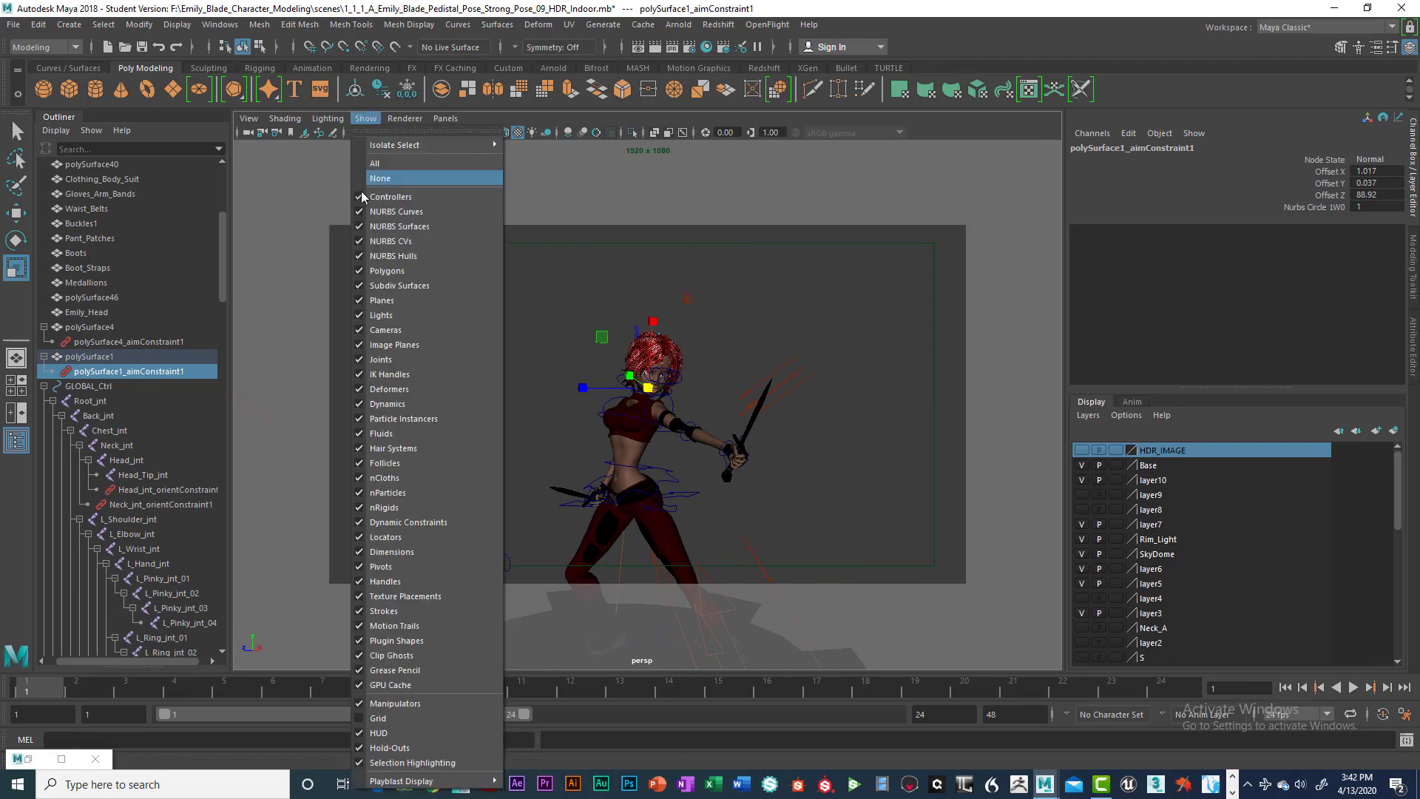
pyautogui.click(388, 179)
pyautogui.click(366, 118)
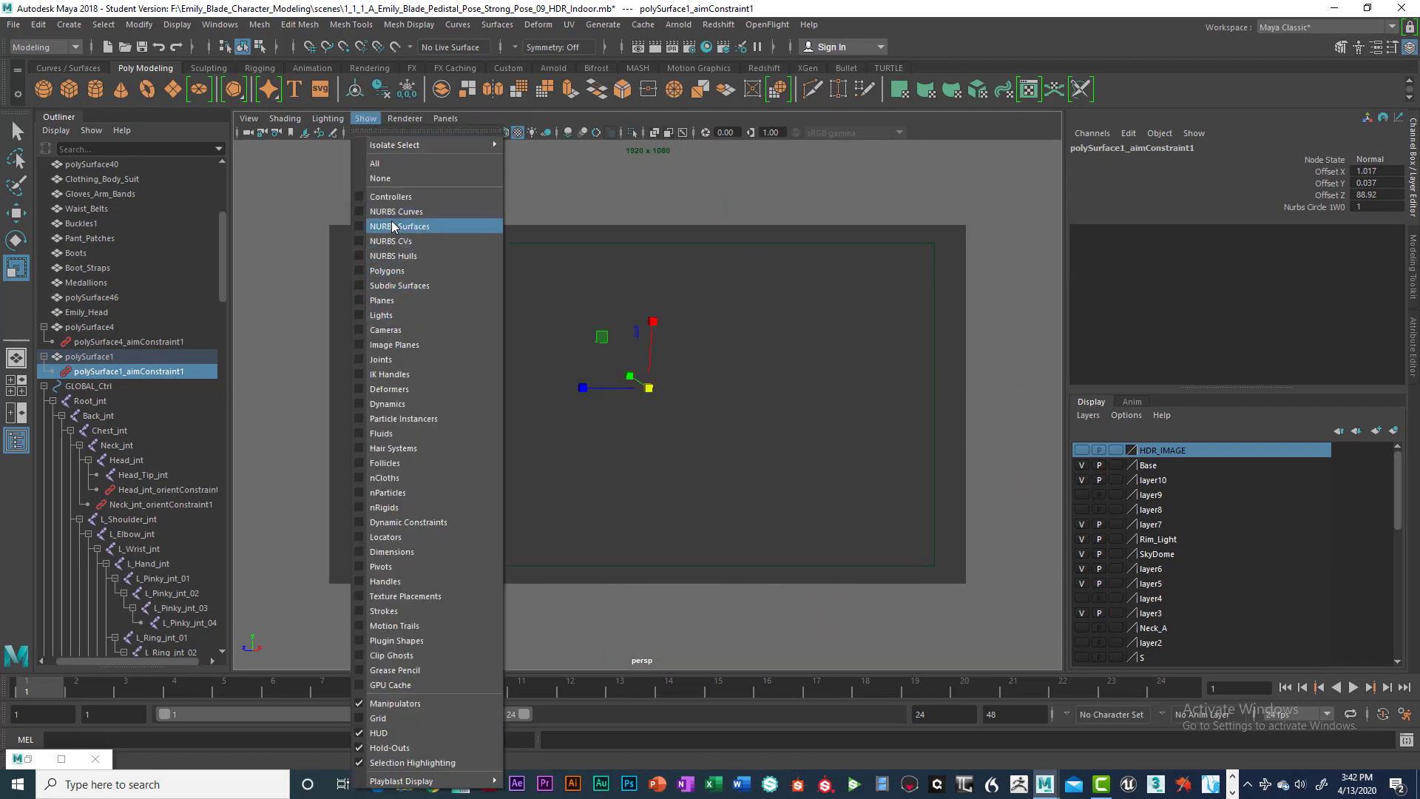
pyautogui.click(390, 271)
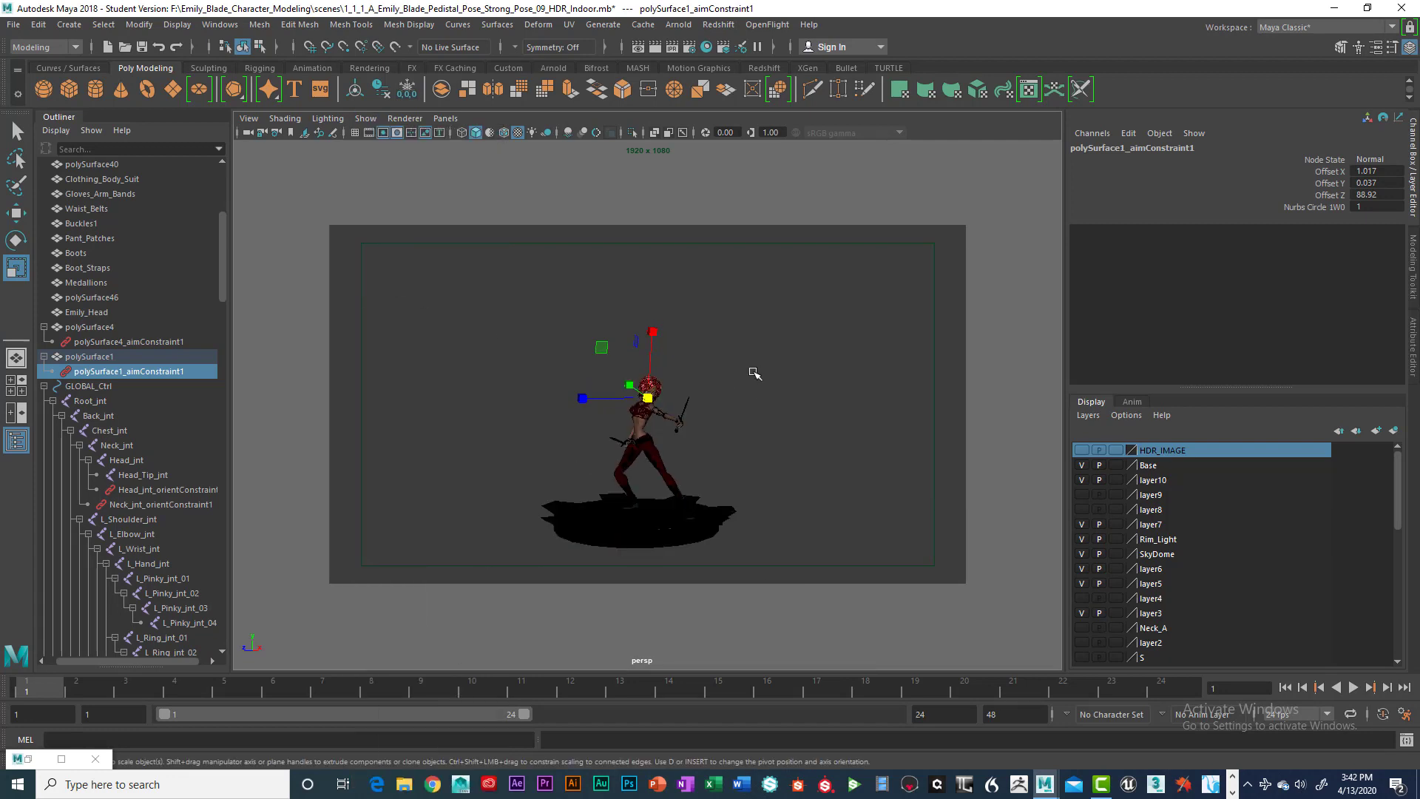
# - Select the character, sword and pedestal meshes without the eyes polySurface4 and polySurface1, freeze their transformations, and clear the selection
pyautogui.press('q')
pyautogui.keyDown('alt'); pyautogui.moveTo(745, 370); pyautogui.dragTo(740, 309, button='middle'); pyautogui.keyUp('alt')
pyautogui.keyDown('alt'); pyautogui.moveTo(762, 351); pyautogui.dragTo(832, 349, button='right'); pyautogui.keyUp('alt')
pyautogui.keyDown('alt'); pyautogui.moveTo(761, 334); pyautogui.dragTo(765, 347, button='middle'); pyautogui.keyUp('alt')
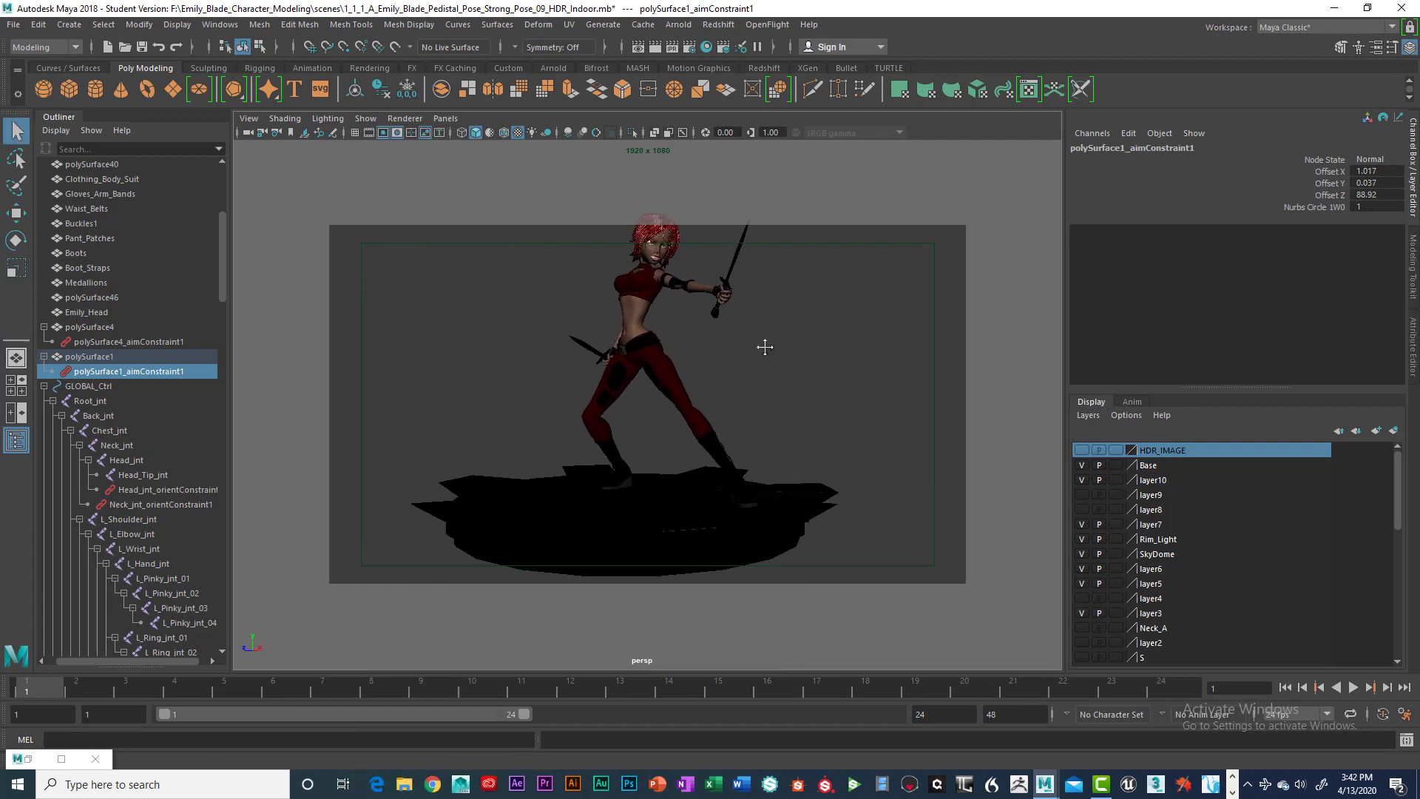
pyautogui.keyDown('alt'); pyautogui.moveTo(765, 347); pyautogui.dragTo(725, 348, button='right'); pyautogui.keyUp('alt')
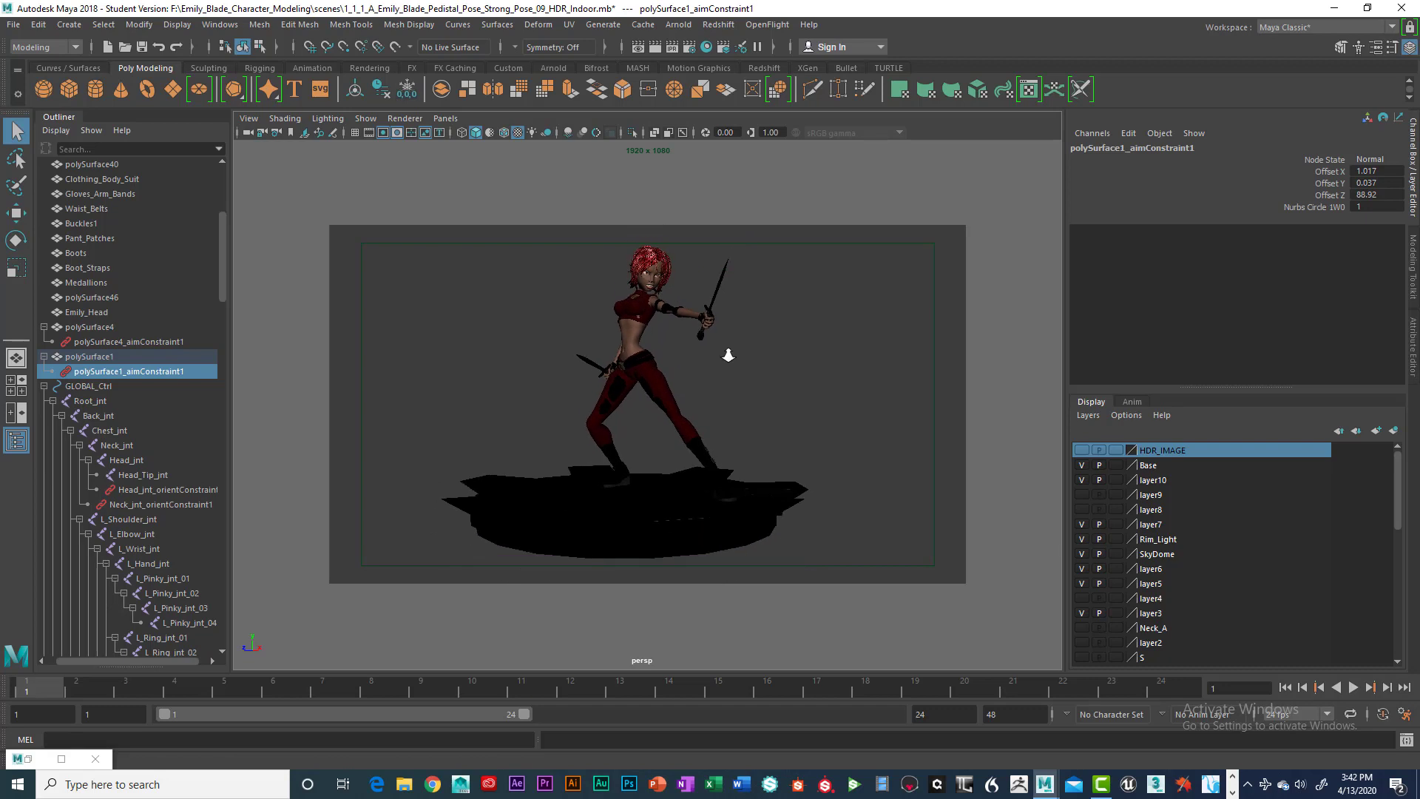
pyautogui.moveTo(451, 253); pyautogui.dragTo(870, 516)
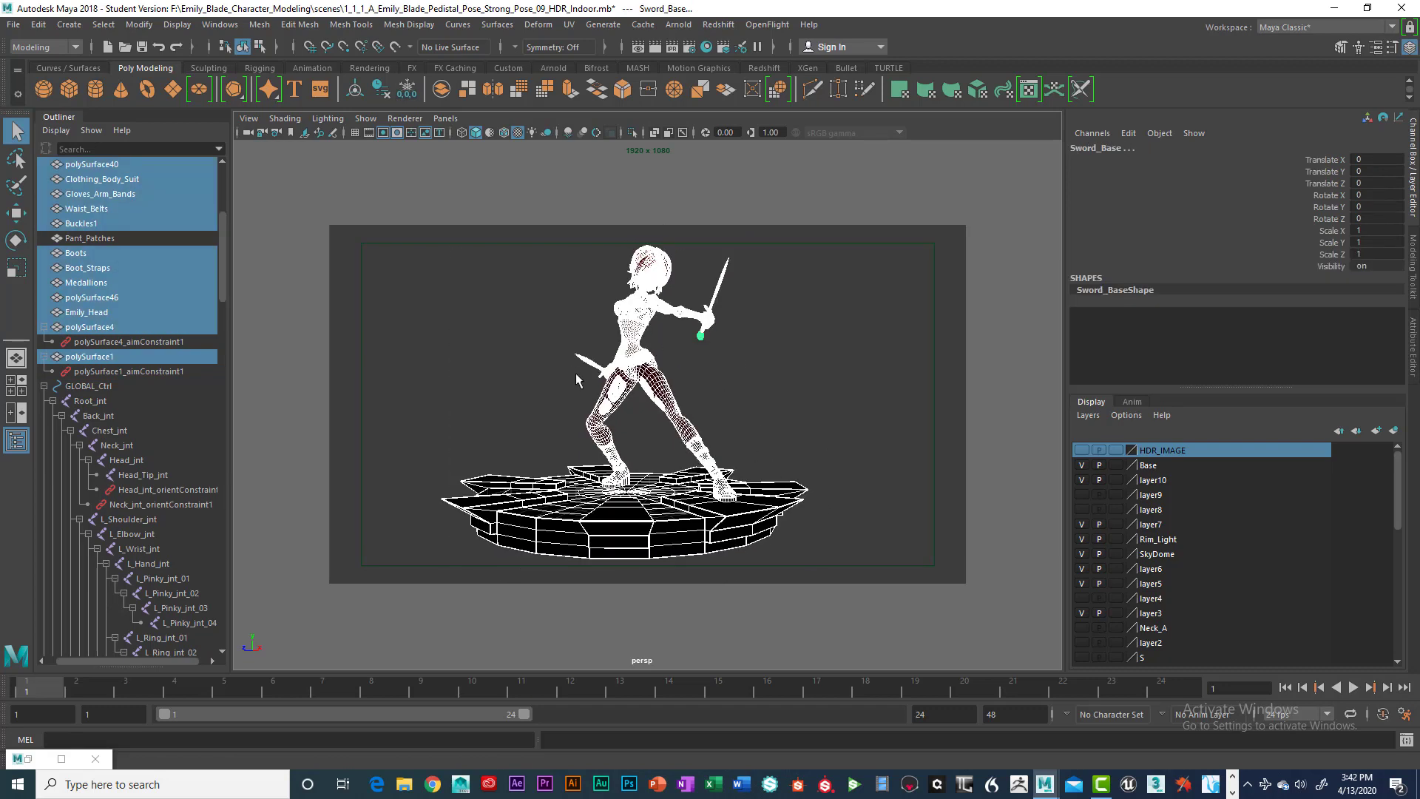
pyautogui.keyDown('ctrl'); pyautogui.click(86, 329); pyautogui.keyUp('ctrl')
pyautogui.keyDown('ctrl'); pyautogui.click(90, 358); pyautogui.keyUp('ctrl')
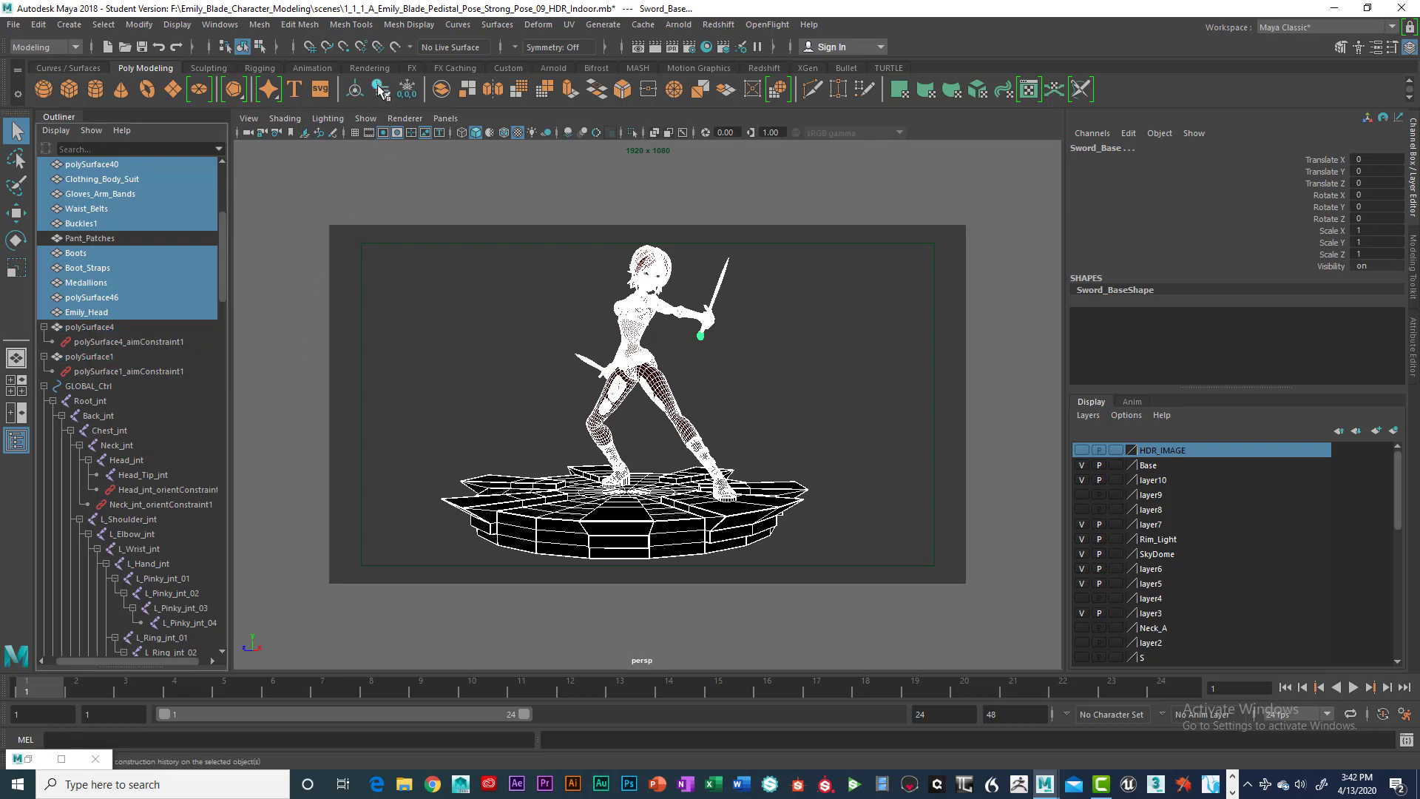
pyautogui.click(407, 90)
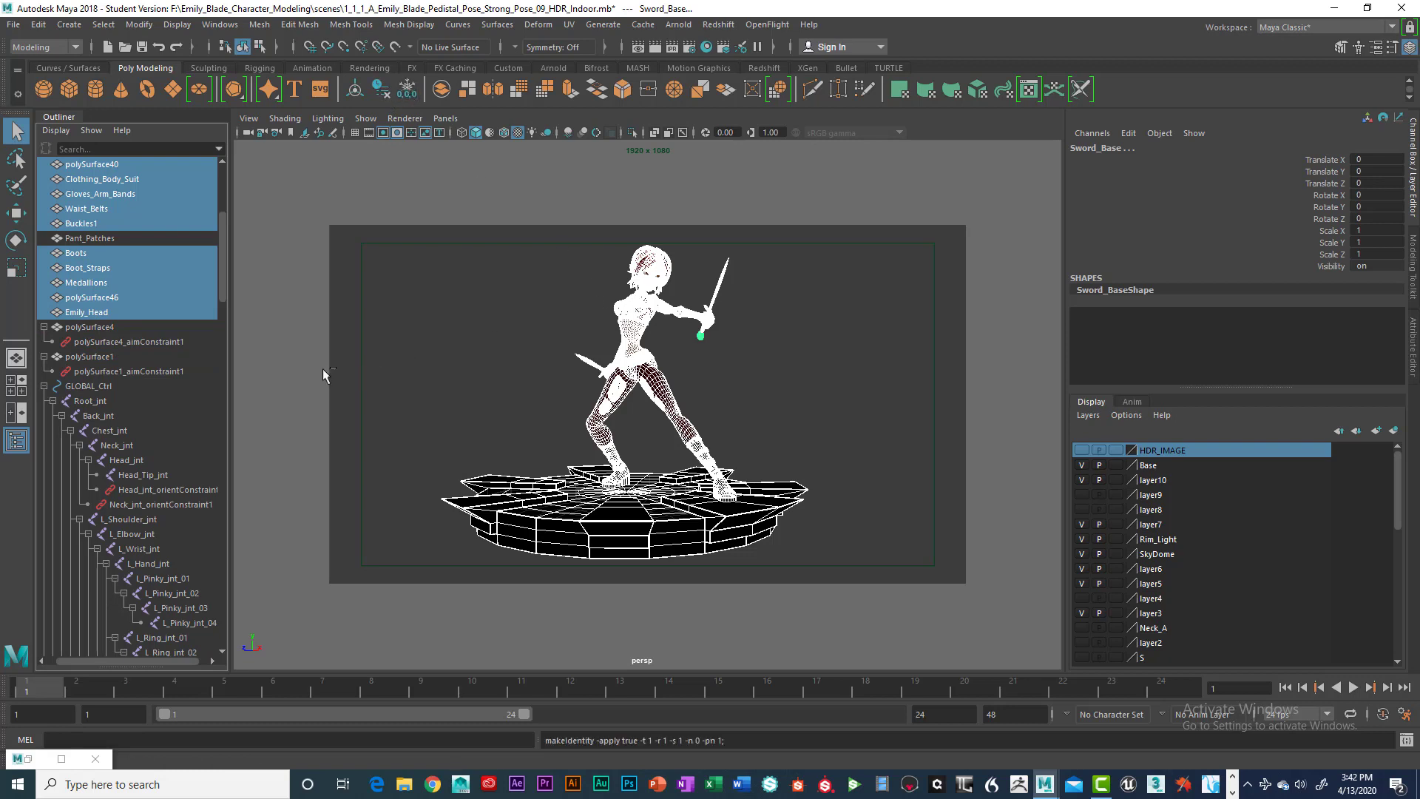
pyautogui.click(849, 347)
# - Check the Clothing_Body_Suit mesh's channel values, and clear the selection
pyautogui.scroll(3, 810, 345)
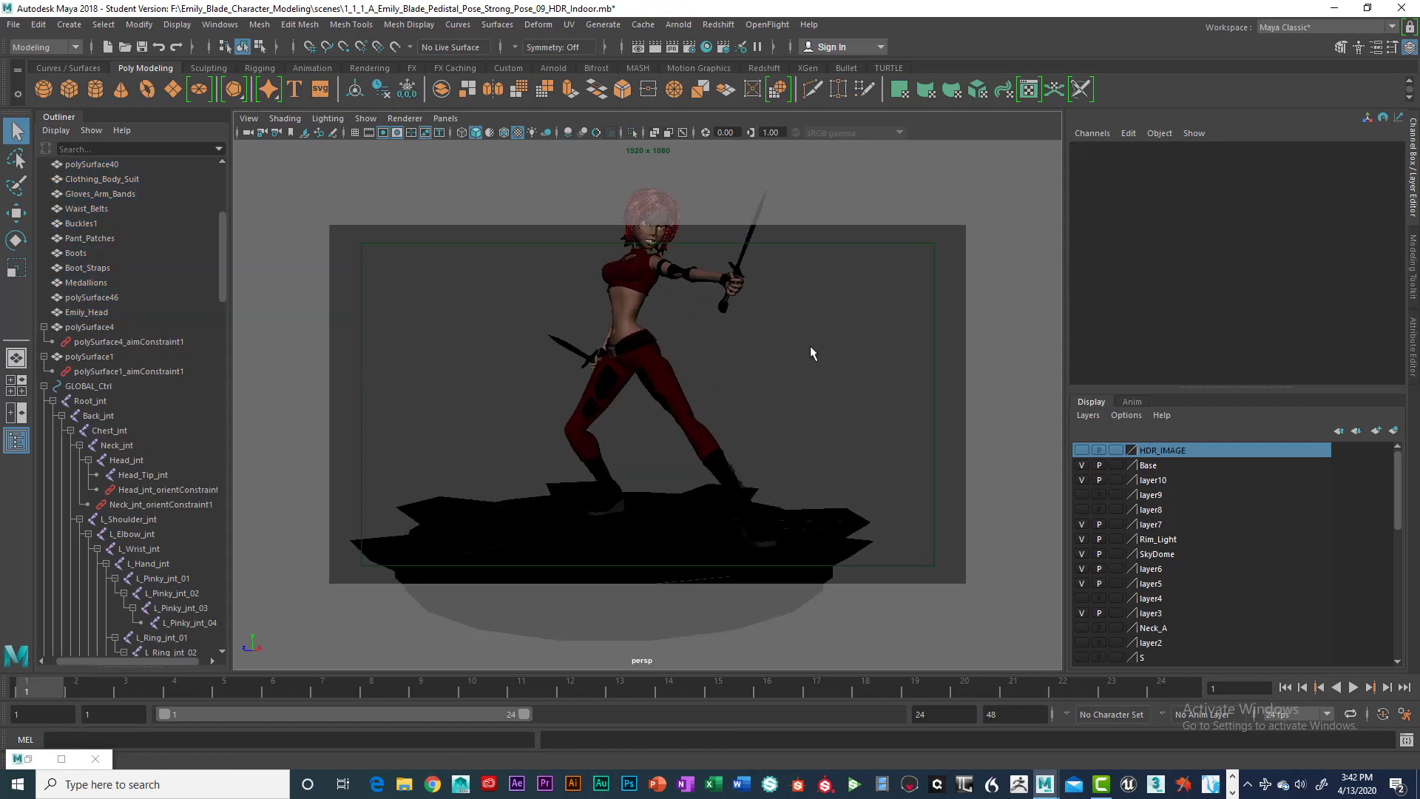
pyautogui.click(649, 361)
pyautogui.scroll(-3, 740, 358)
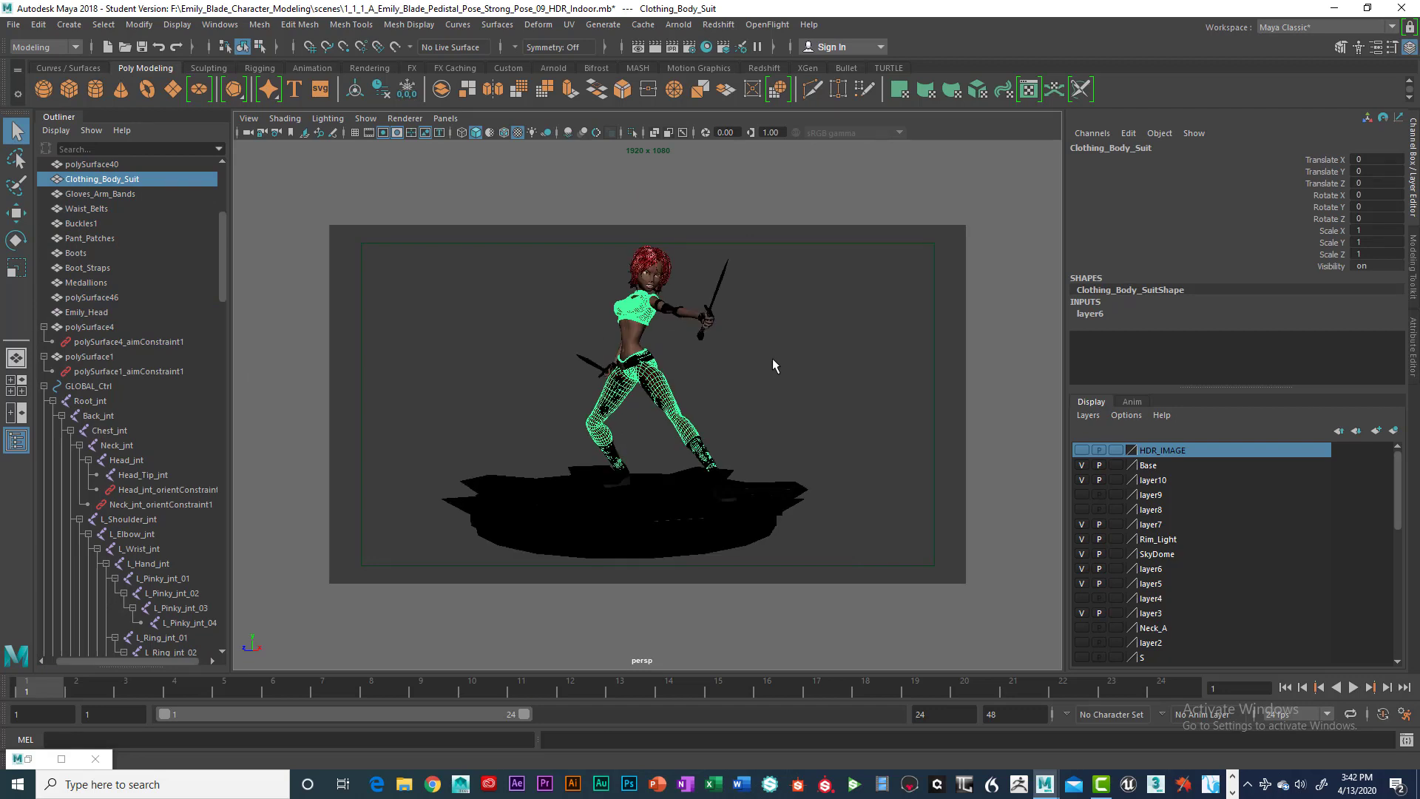
pyautogui.click(772, 358)
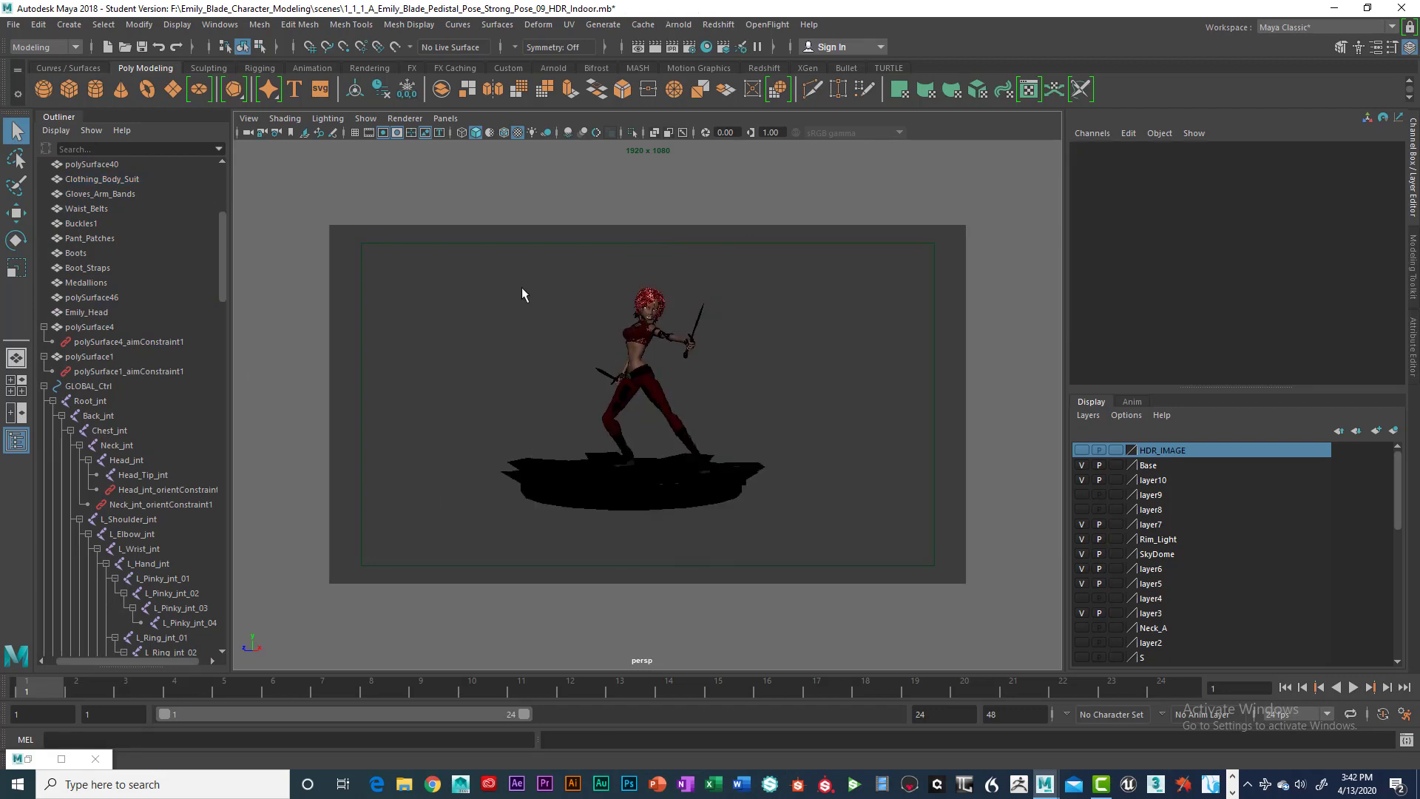
# - Combine the character, eye, sword and pedestal meshes into a single polygon mesh, and clear the selection
pyautogui.moveTo(465, 283); pyautogui.dragTo(827, 518)
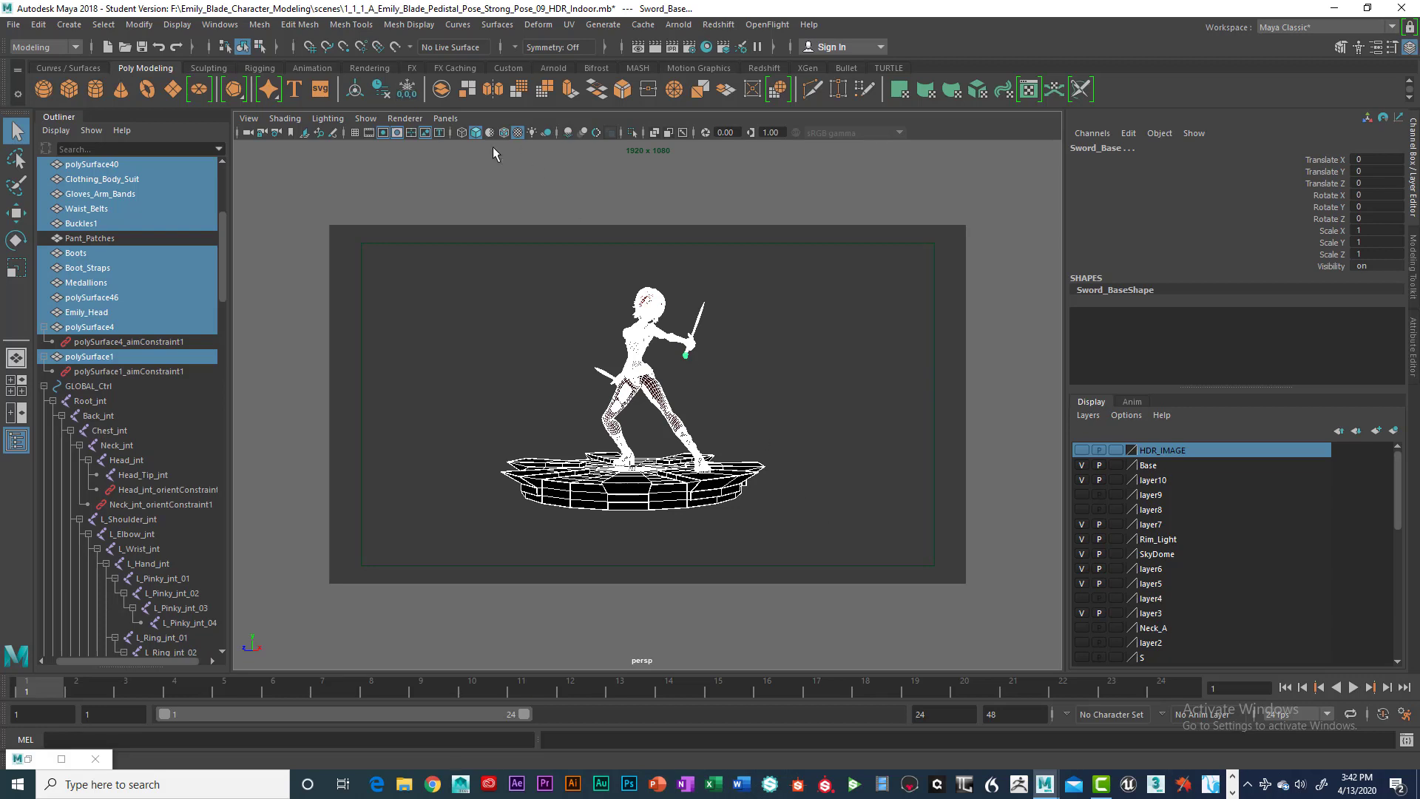
pyautogui.click(441, 89)
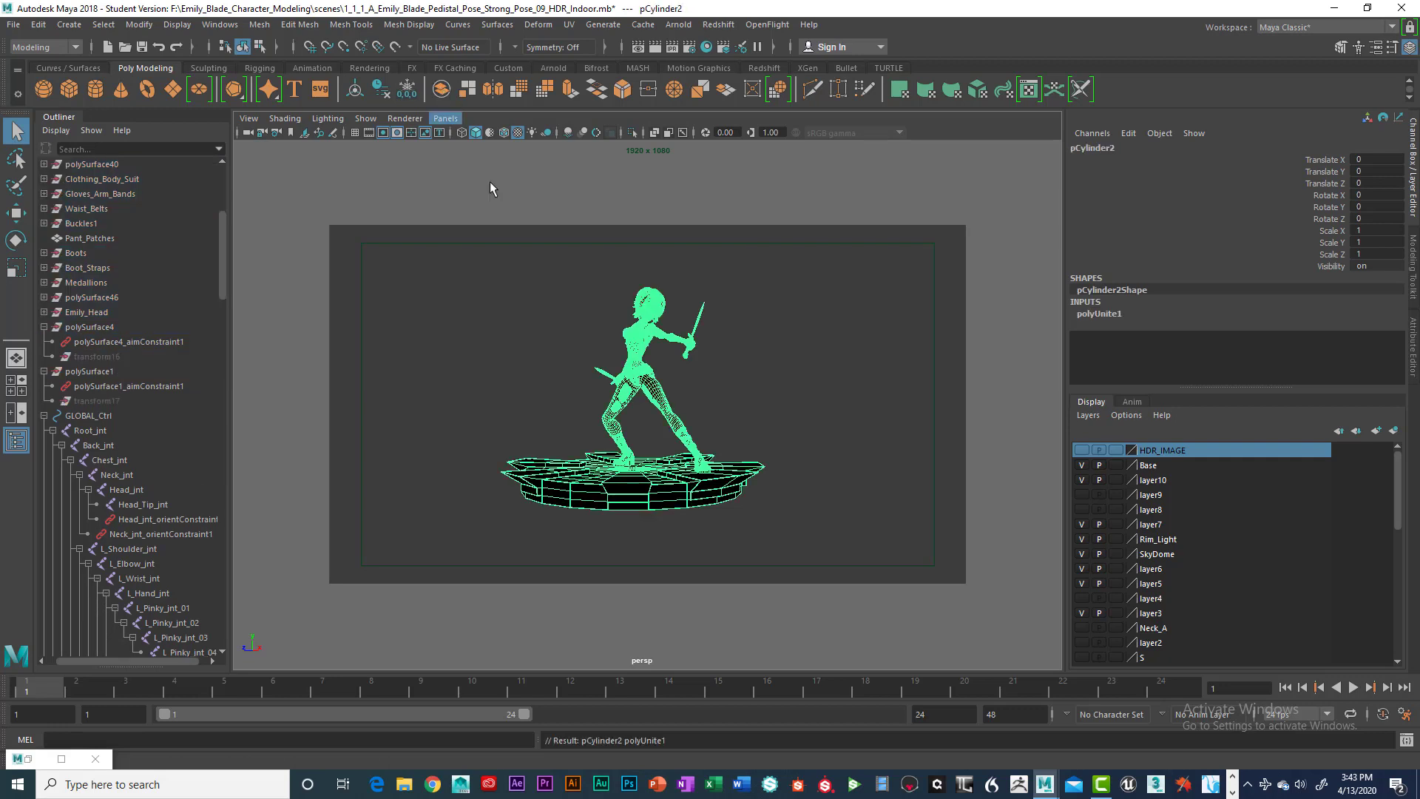
pyautogui.click(756, 312)
pyautogui.scroll(3, 756, 312)
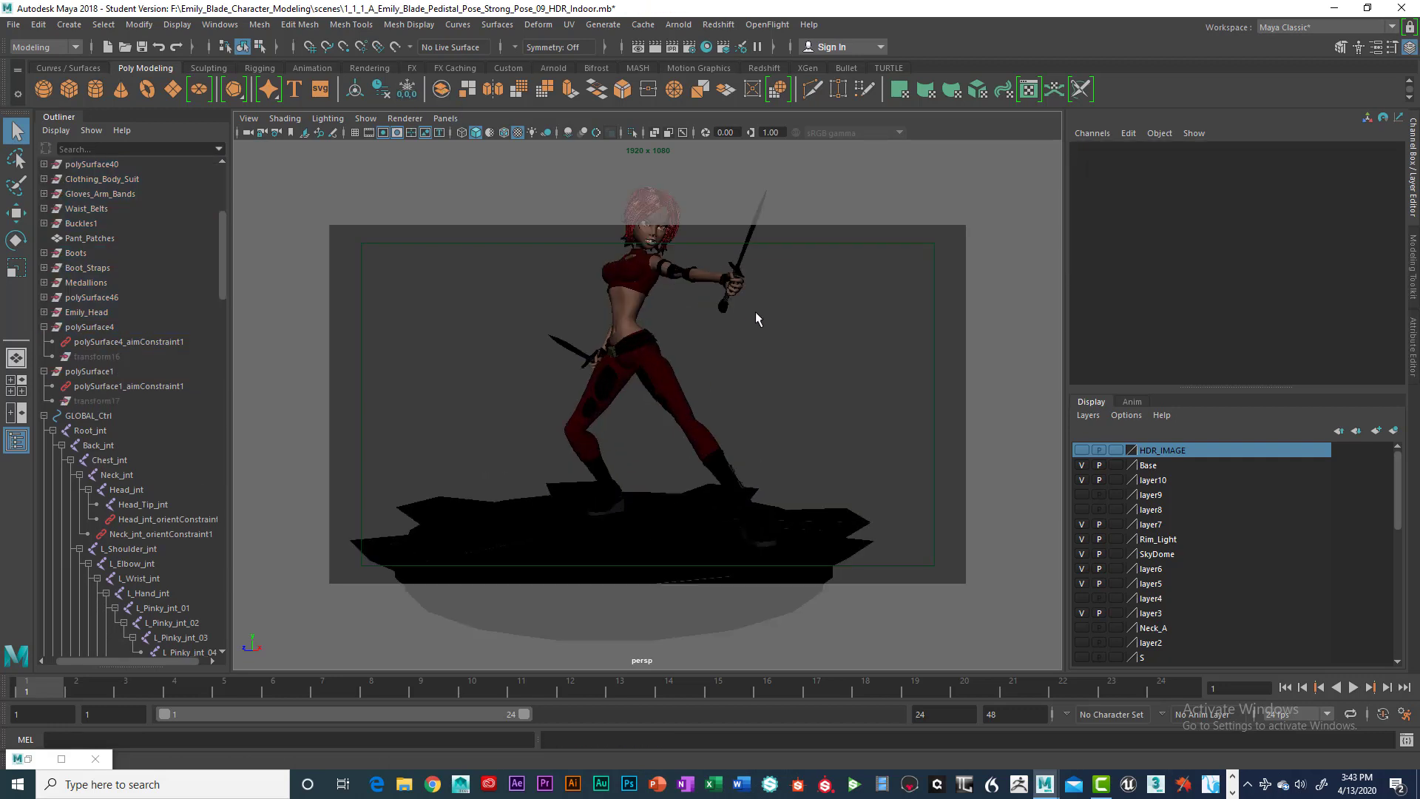
pyautogui.scroll(-3, 756, 312)
pyautogui.scroll(3, 756, 313)
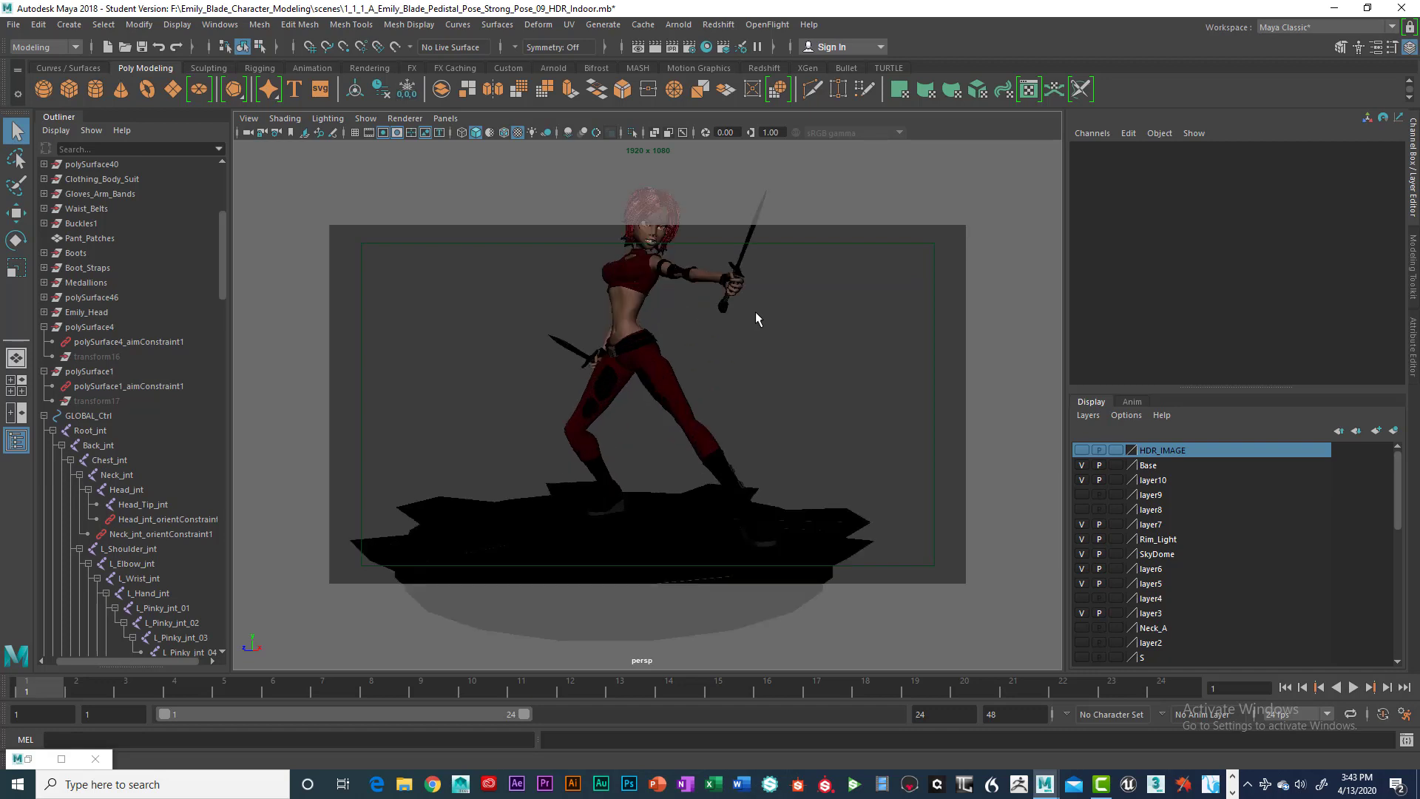
pyautogui.scroll(-2, 756, 312)
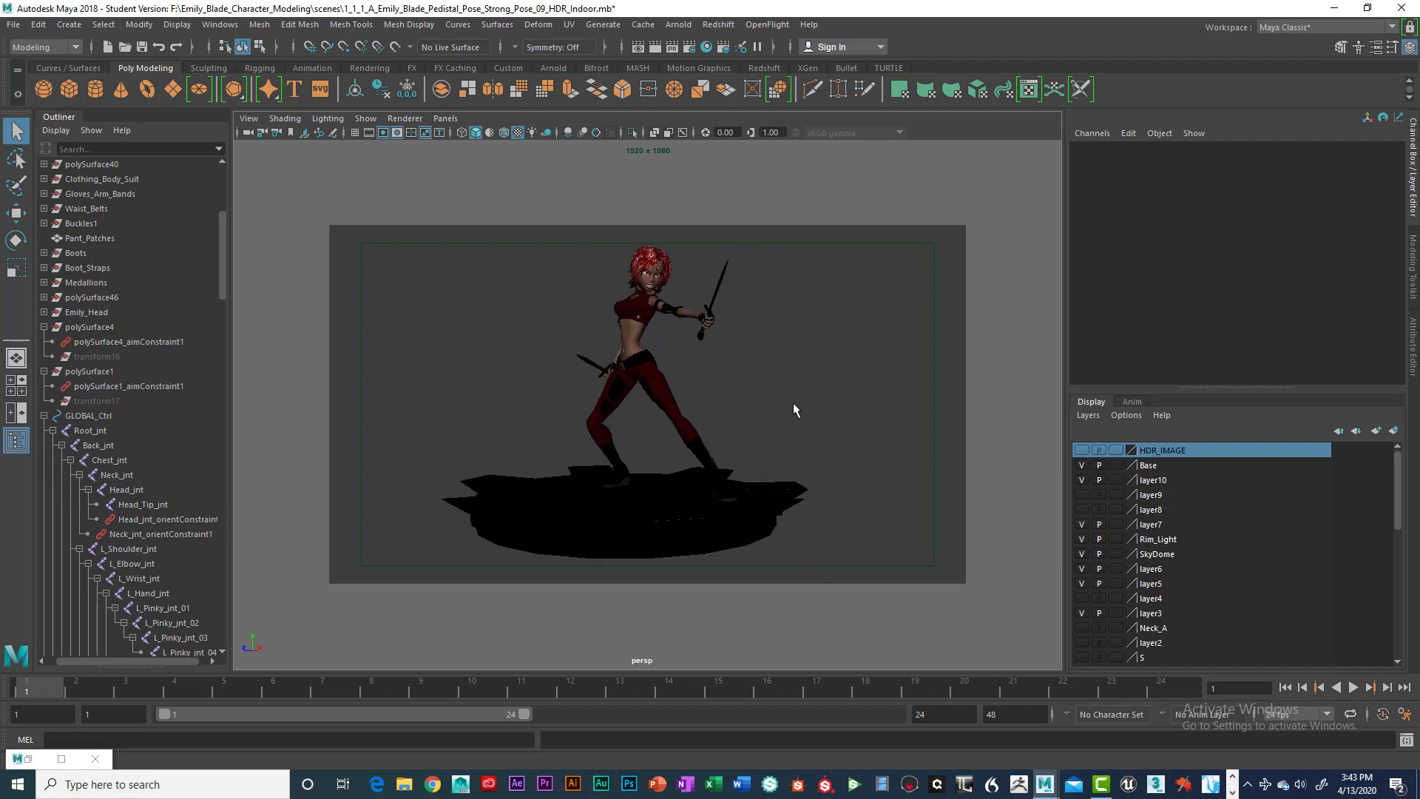
# - Select the combined mesh for moving and switch the perspective view to the Cam_Front_Persp camera bookmark
pyautogui.click(691, 494)
pyautogui.press('w')
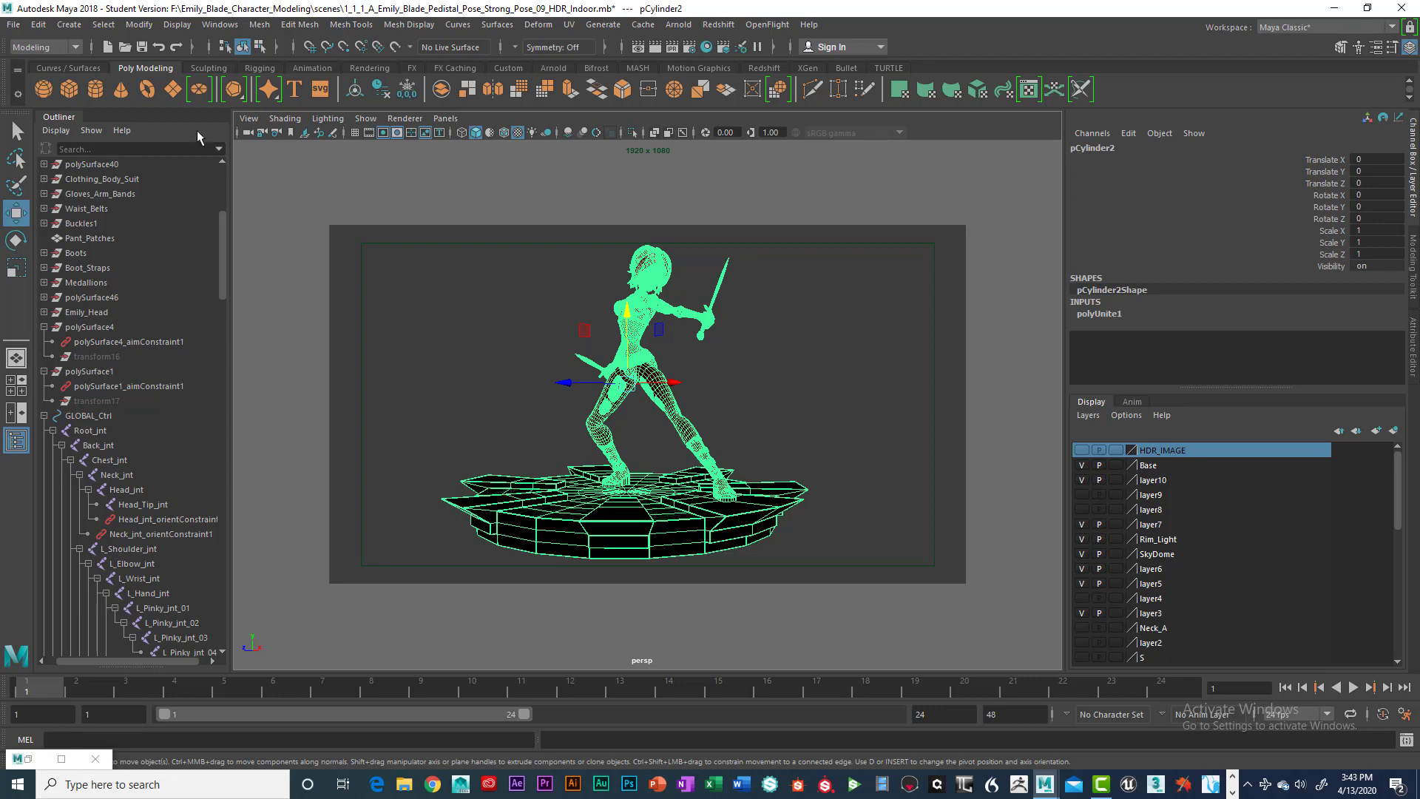
pyautogui.click(251, 120)
pyautogui.moveTo(286, 383)
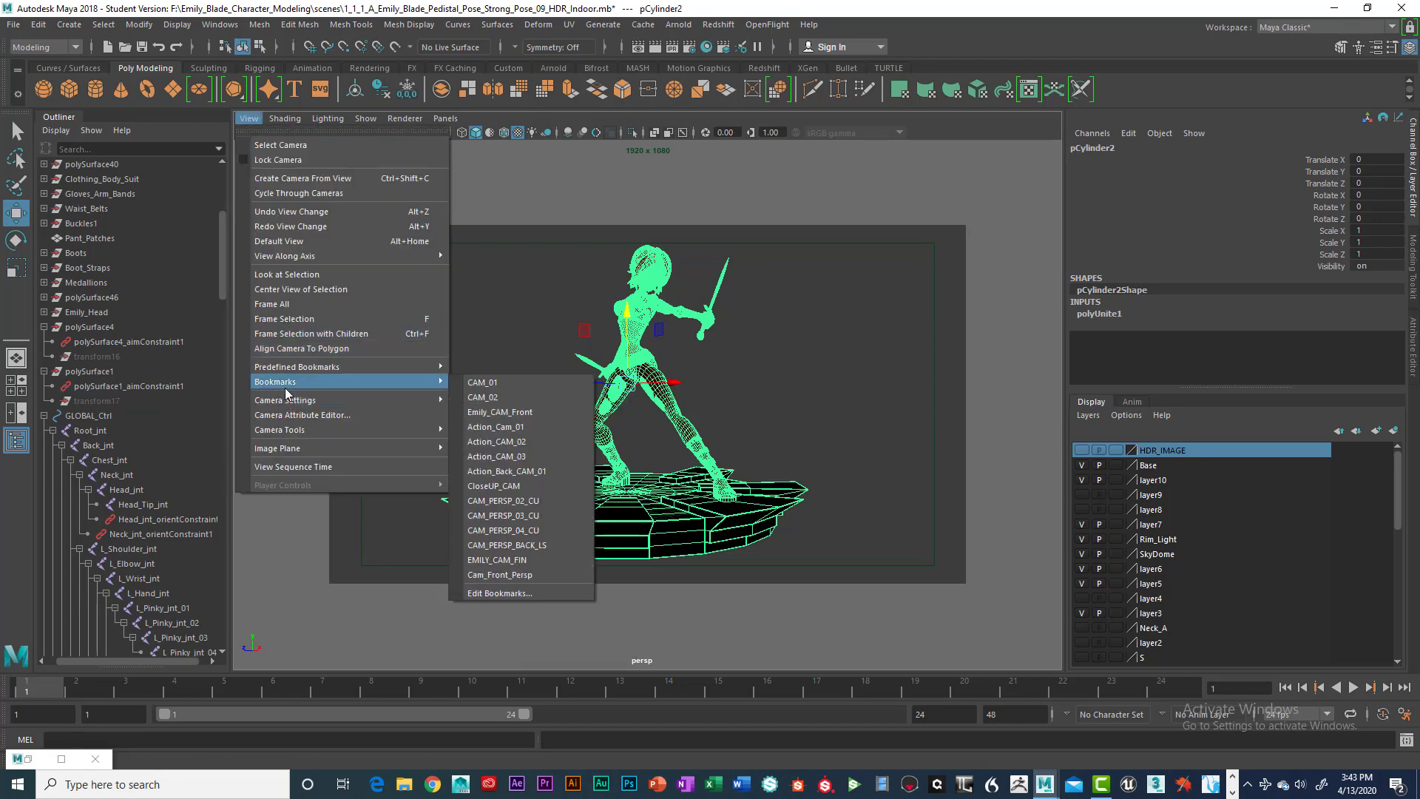
pyautogui.click(501, 575)
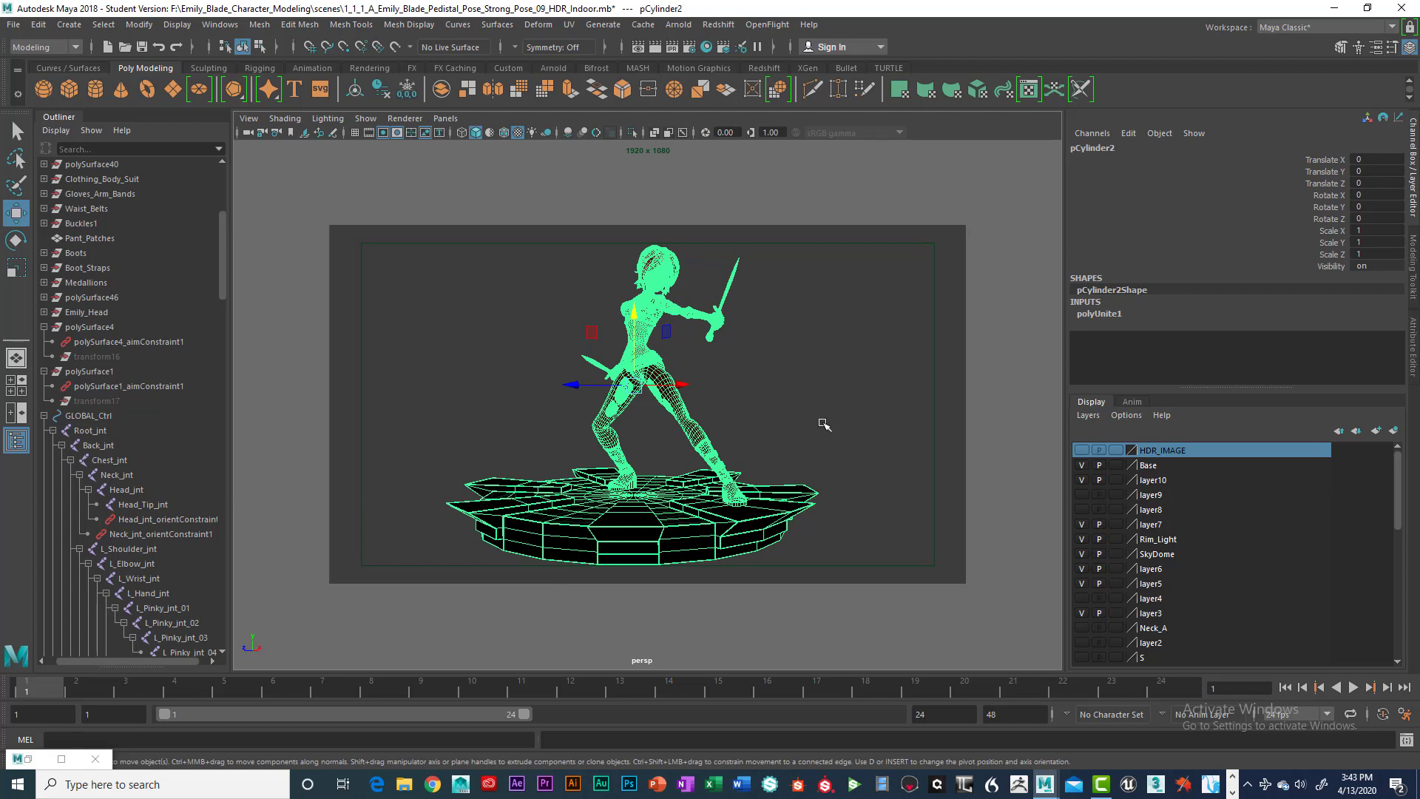
# - Rotate the combined character and pedestal mesh around the Y axis to about -77 degrees
pyautogui.press('e')
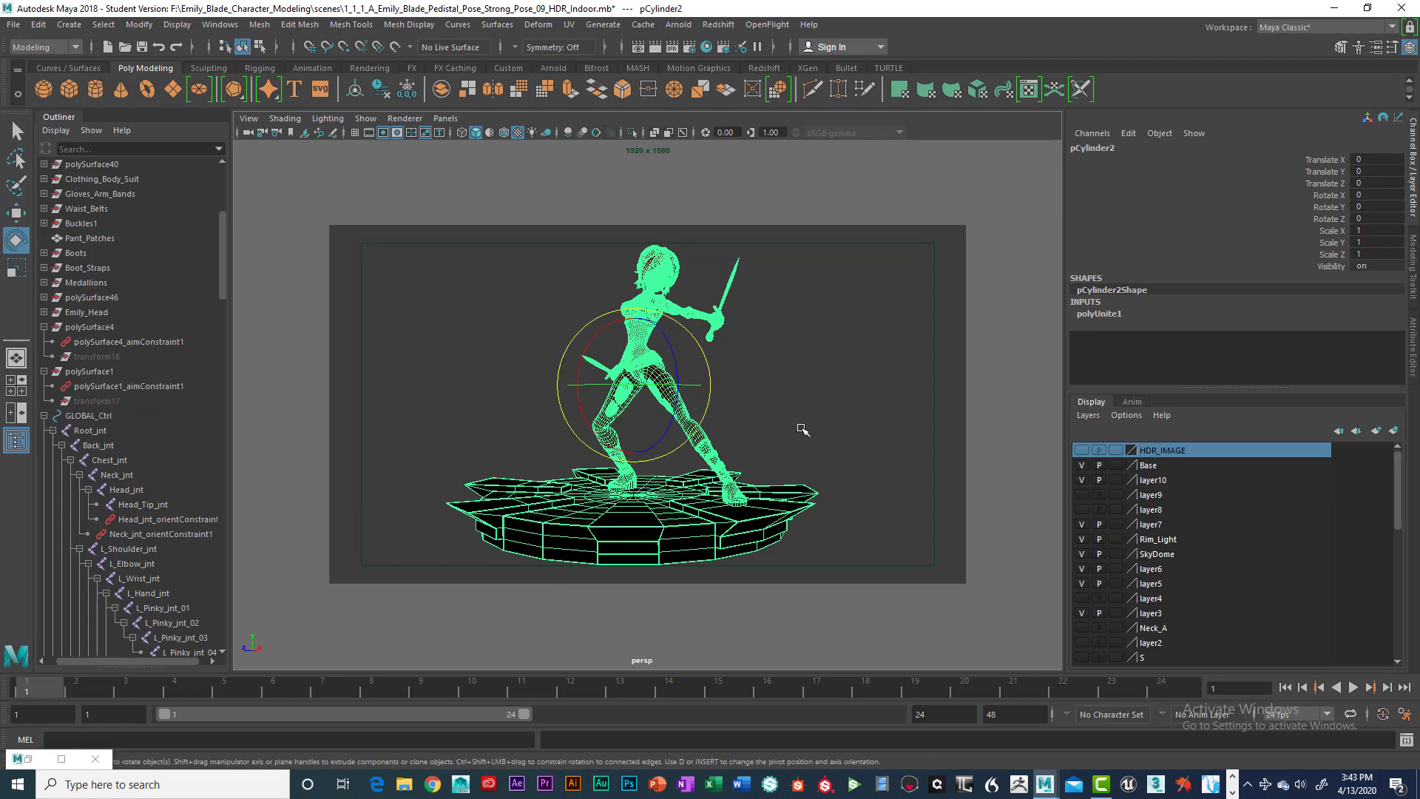
pyautogui.moveTo(661, 385); pyautogui.dragTo(553, 384)
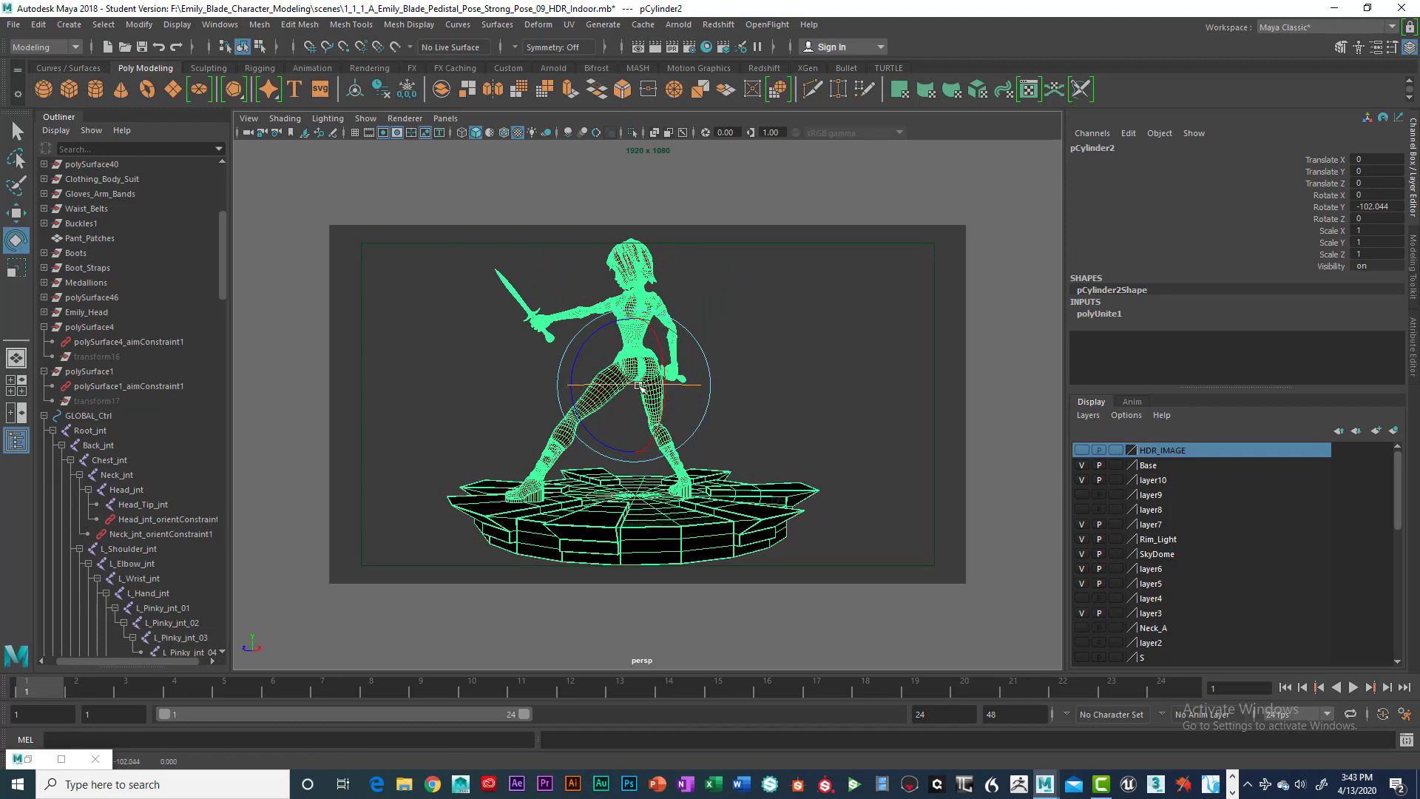
pyautogui.moveTo(694, 385)
pyautogui.mouseDown()
pyautogui.moveTo(656, 385)
pyautogui.moveTo(703, 395)
pyautogui.mouseUp()
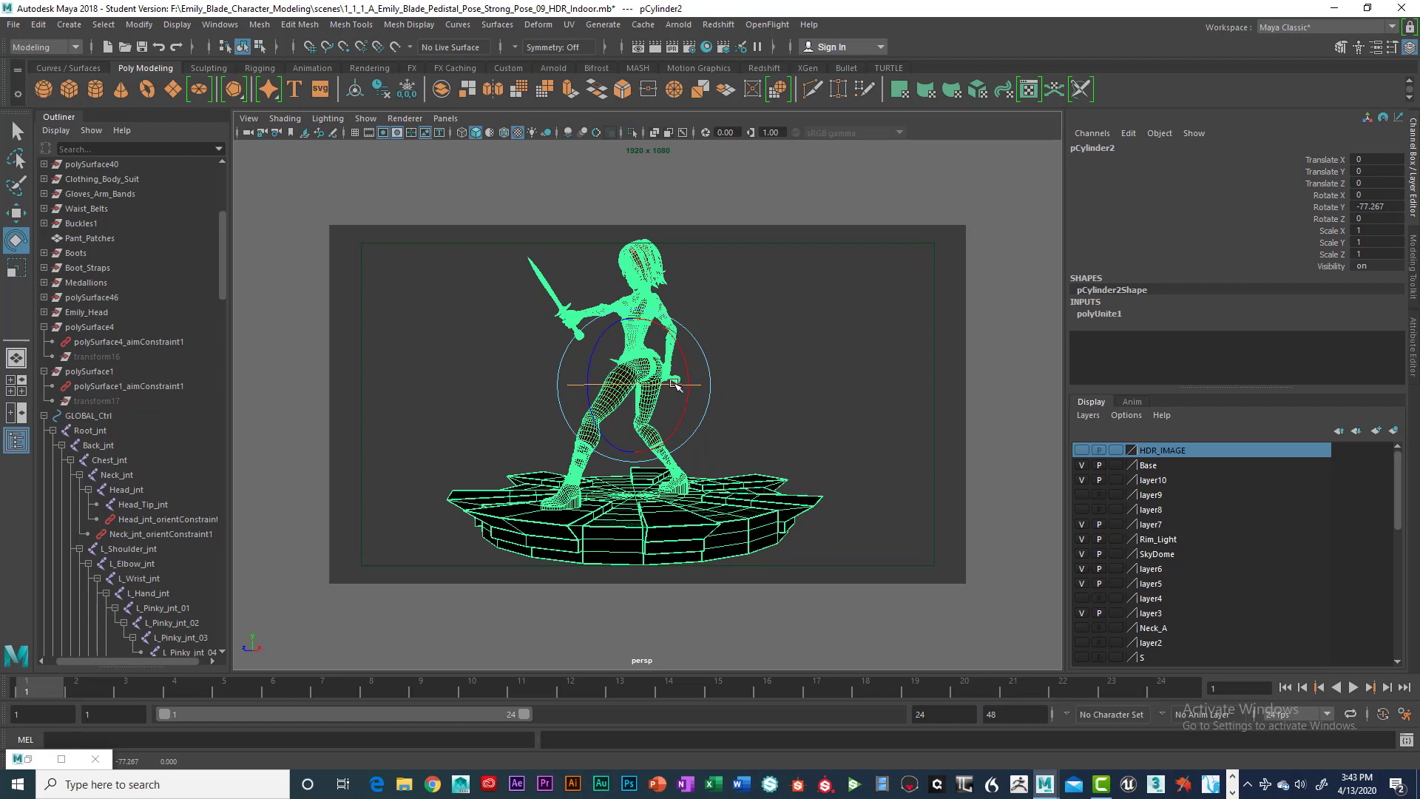
pyautogui.moveTo(676, 386); pyautogui.dragTo(671, 384)
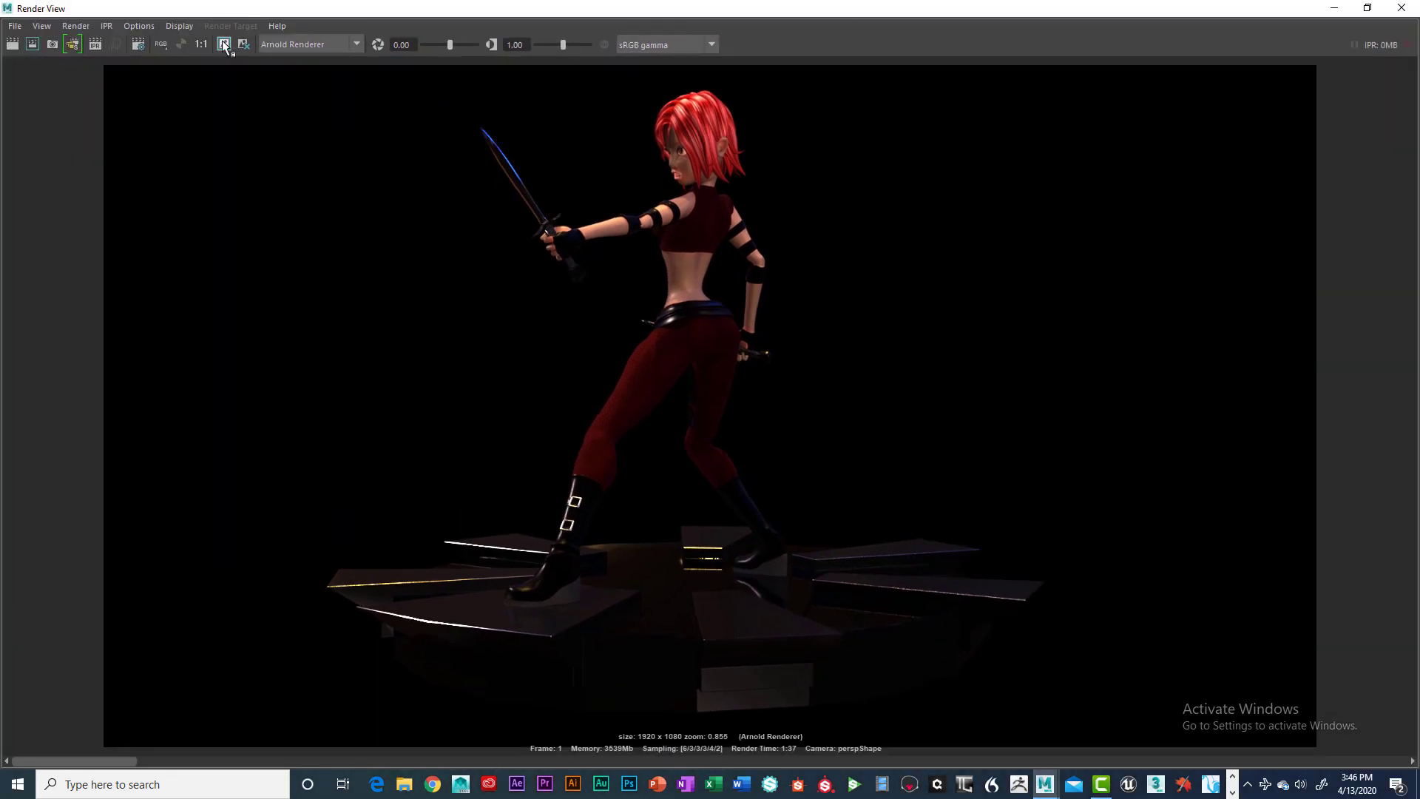
# - Inspect the front-view render in the red, luminance and alpha channels, and return it to the all-channels display
pyautogui.moveTo(118, 760); pyautogui.dragTo(364, 775)
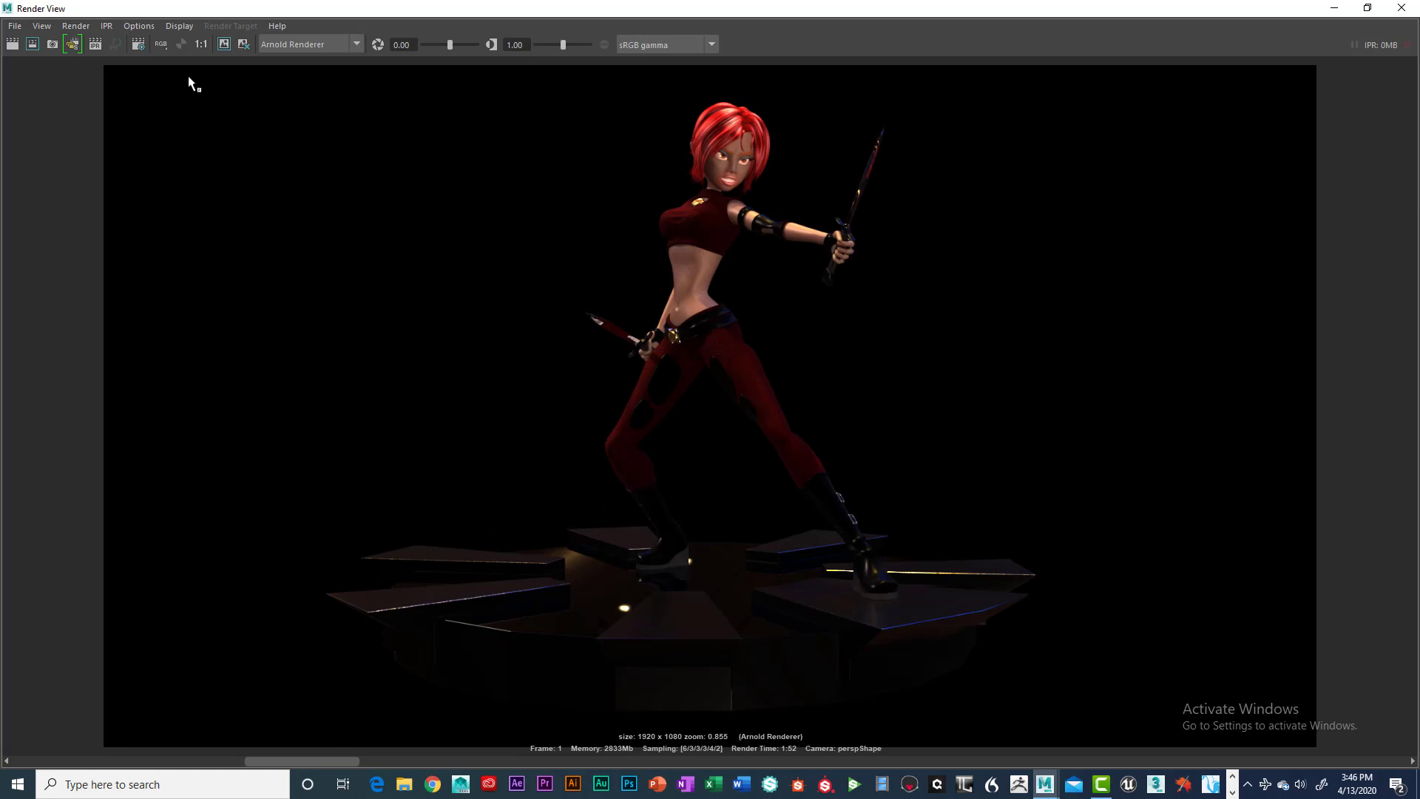
pyautogui.click(180, 27)
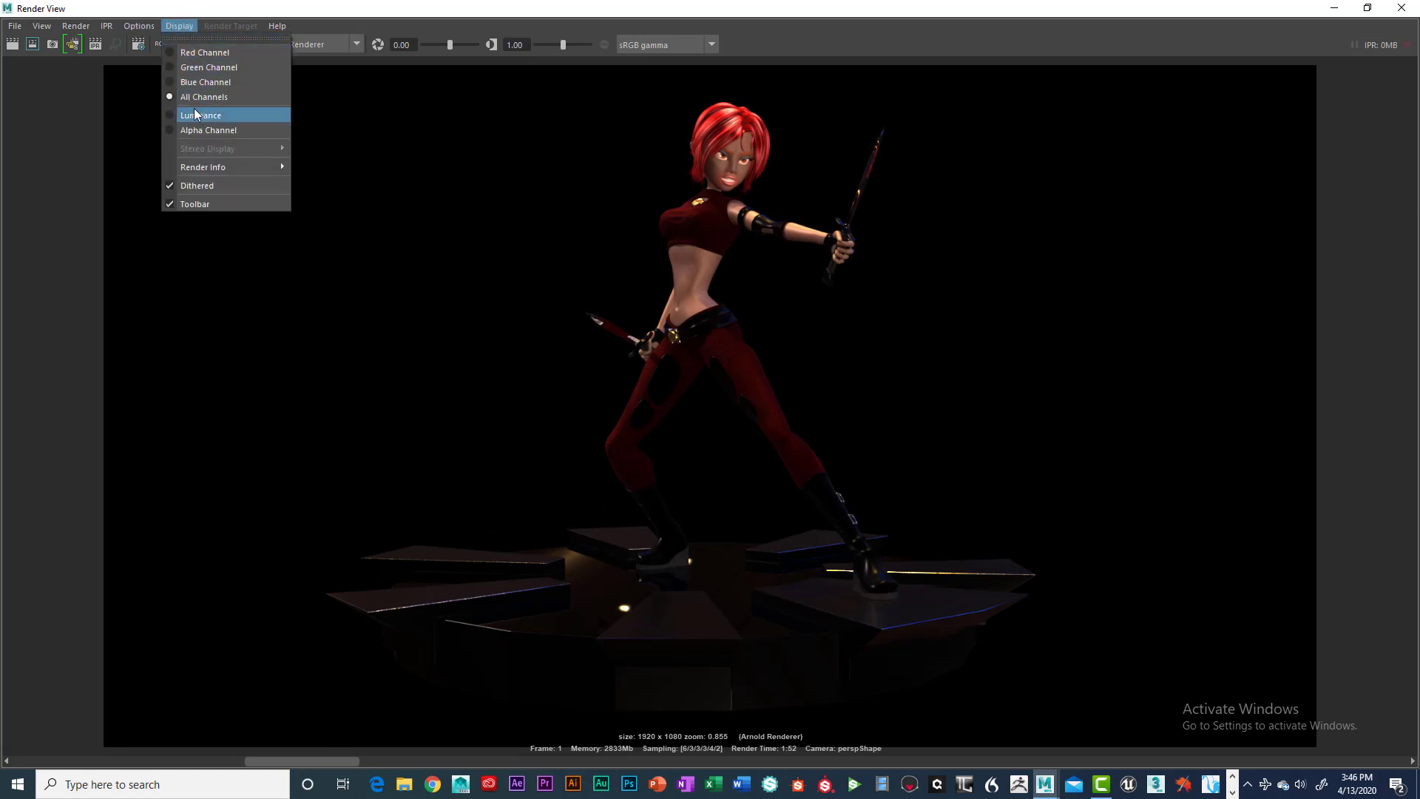
pyautogui.click(172, 51)
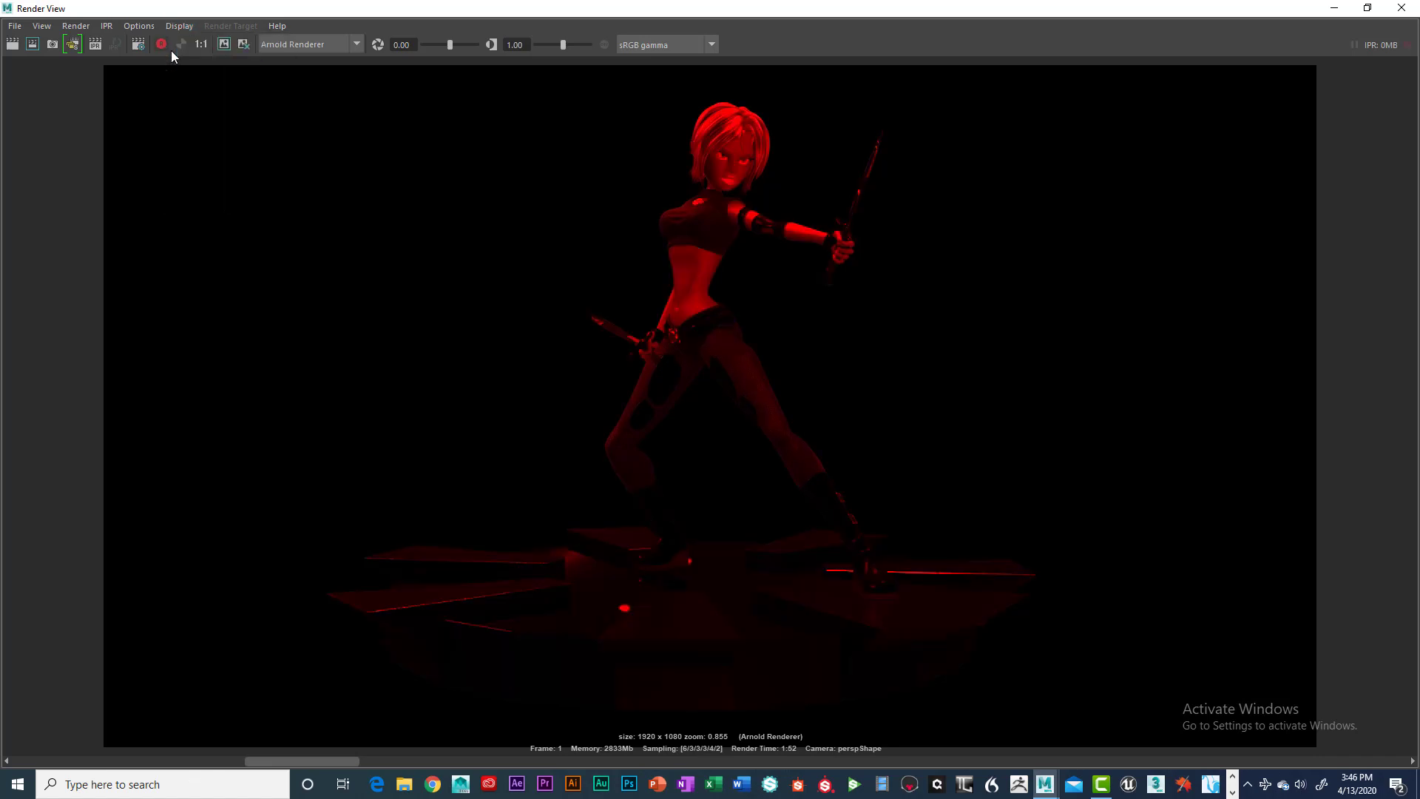
pyautogui.click(188, 30)
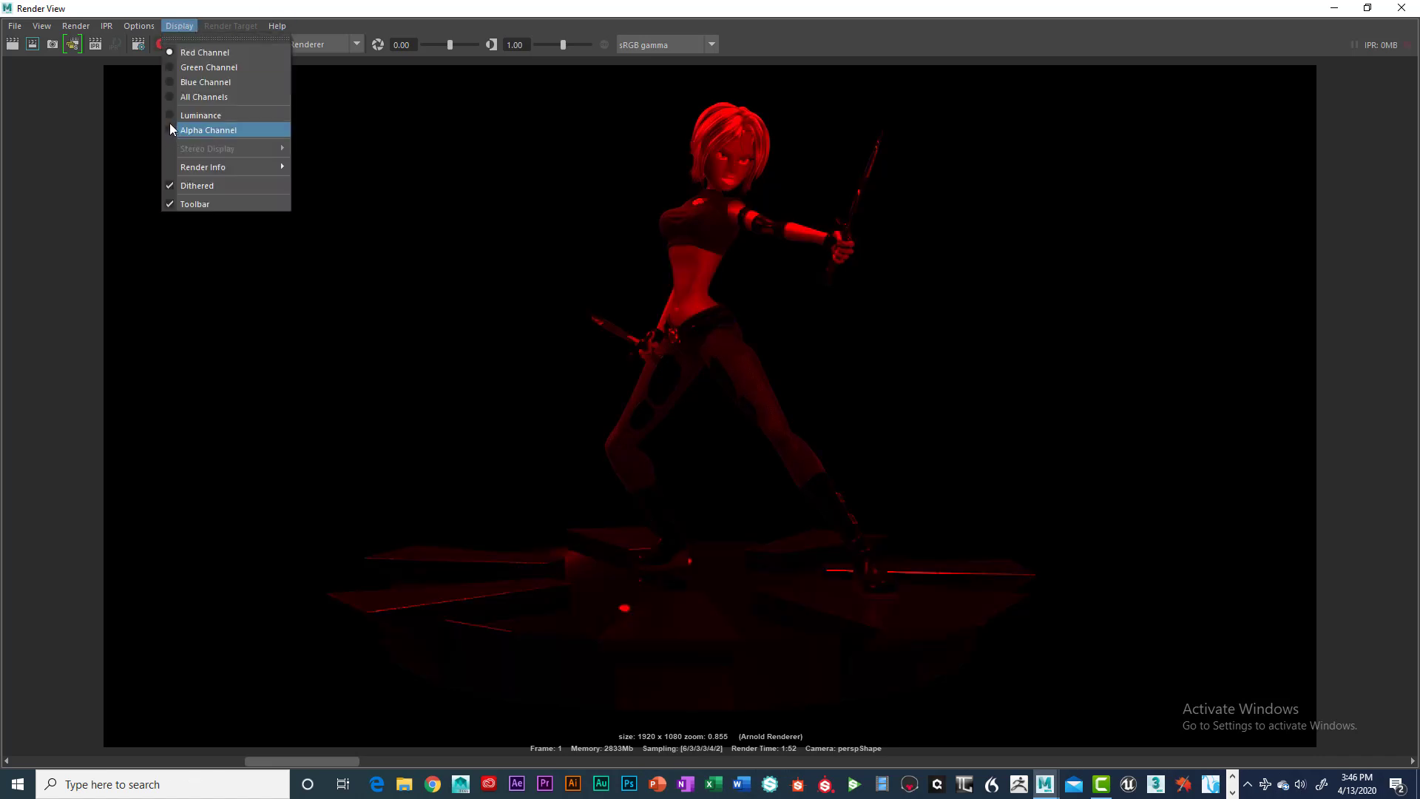
pyautogui.click(170, 123)
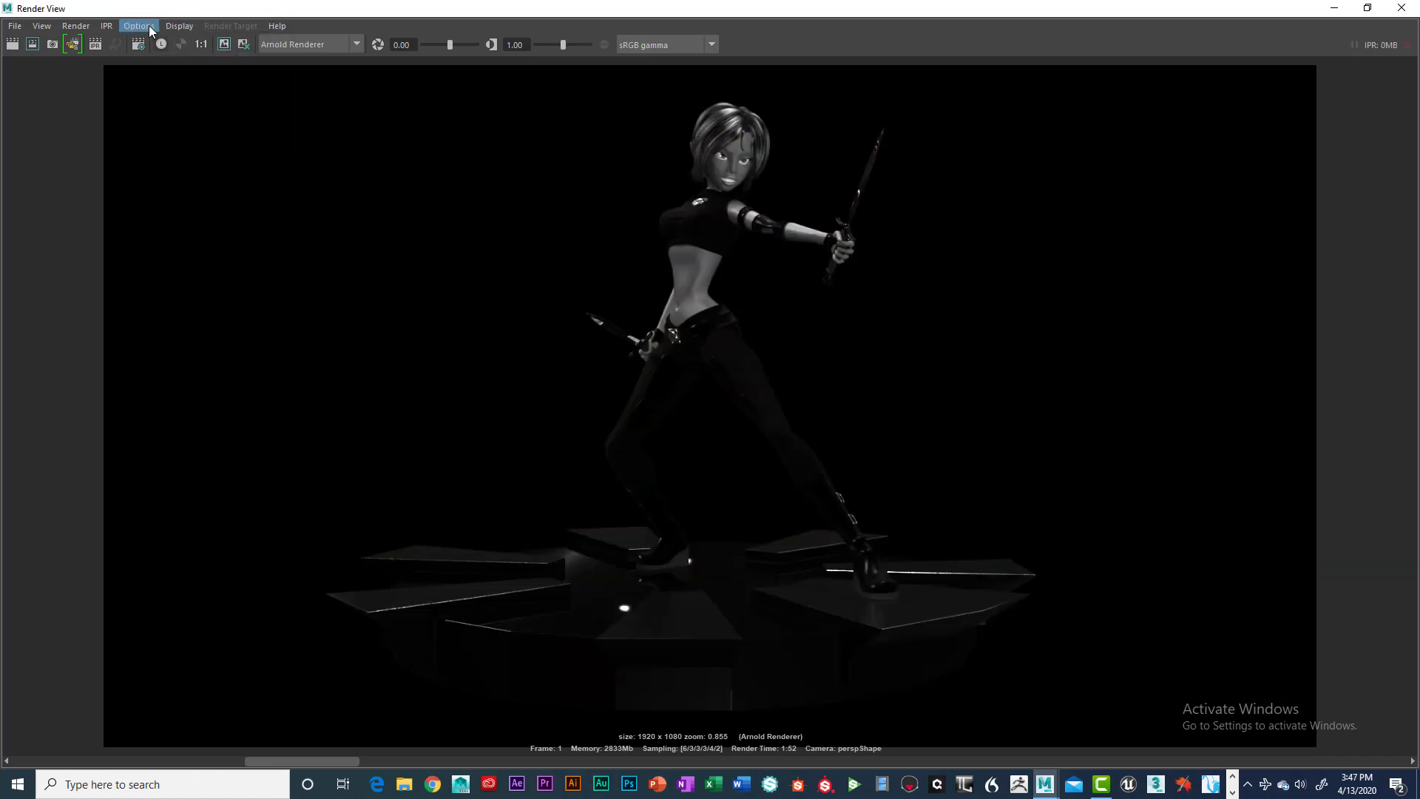
pyautogui.click(179, 26)
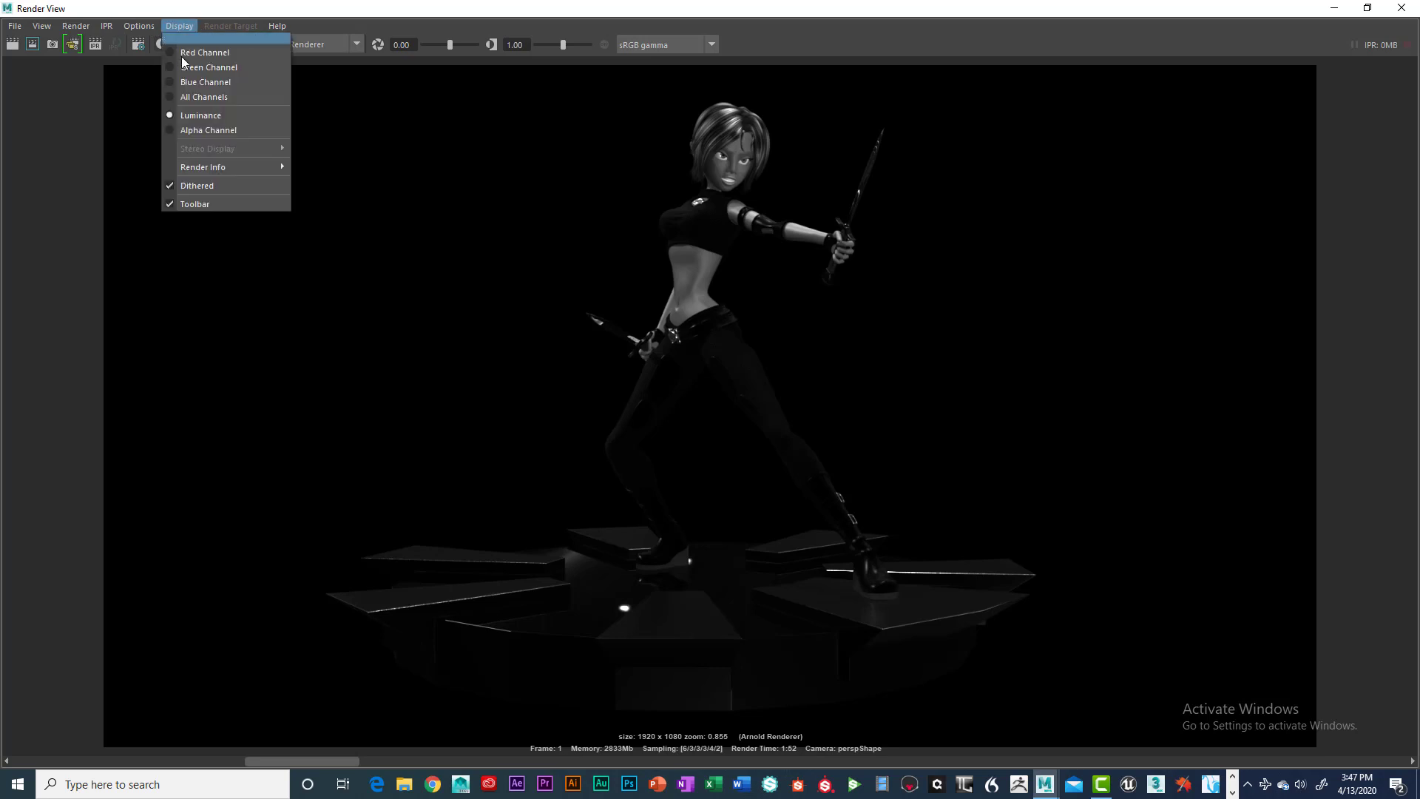
pyautogui.click(195, 129)
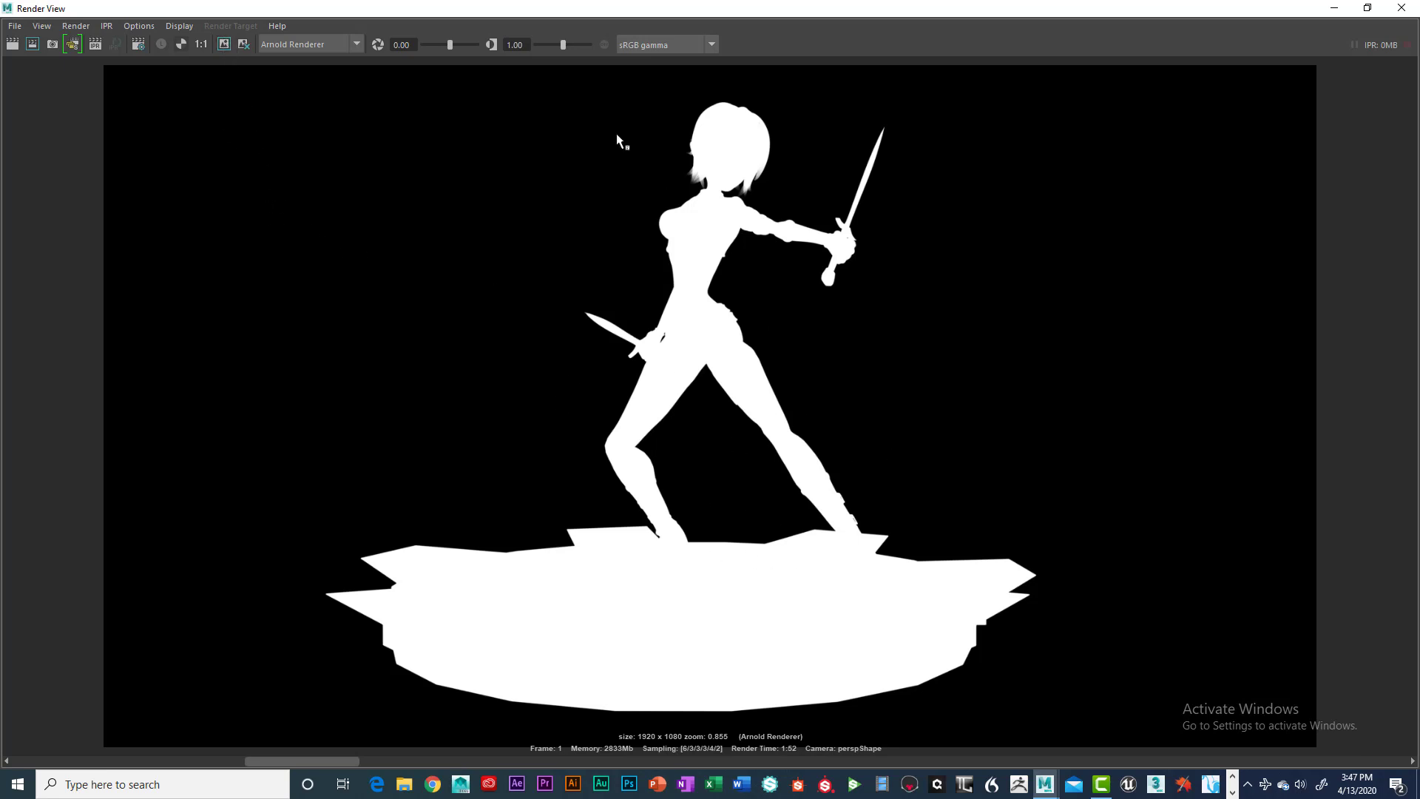
pyautogui.click(180, 28)
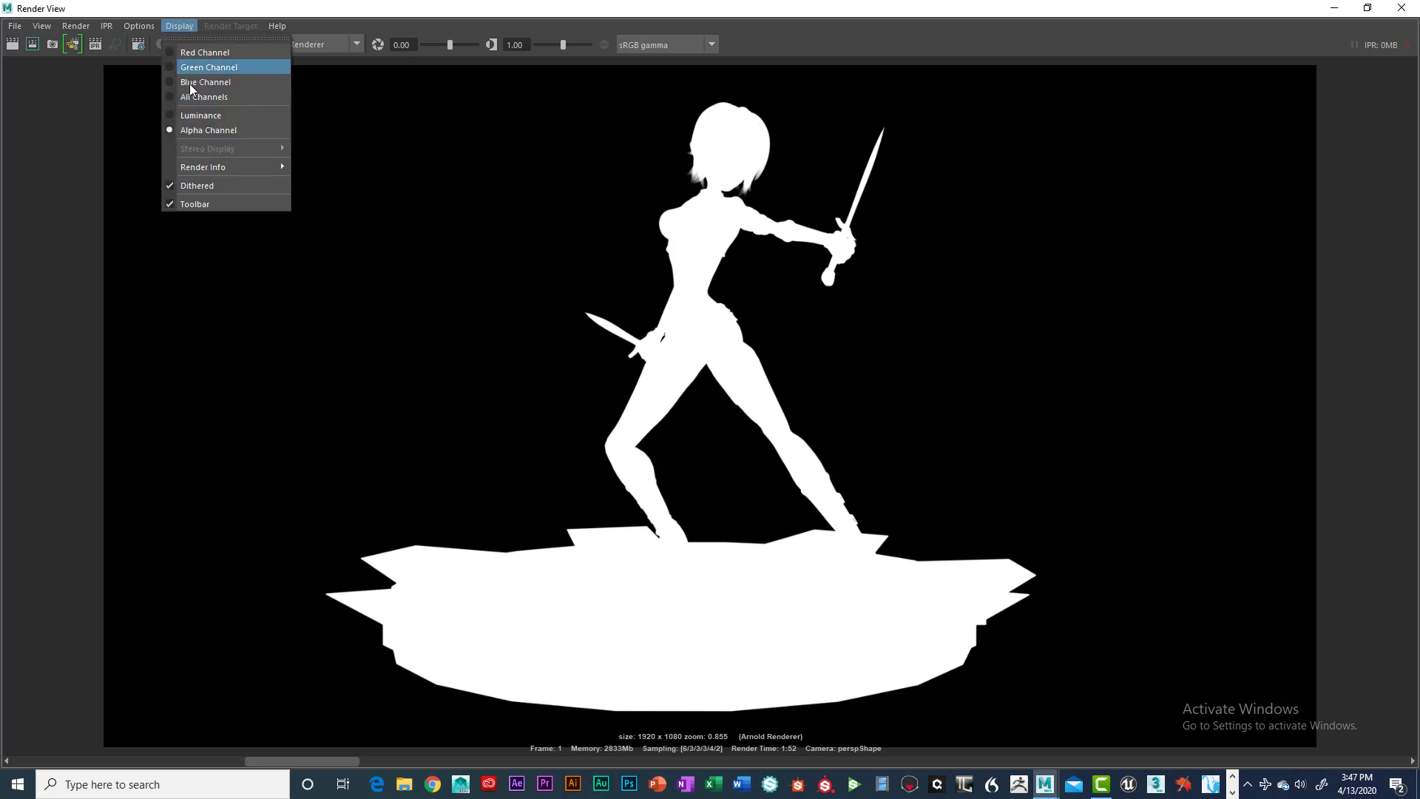
pyautogui.click(197, 99)
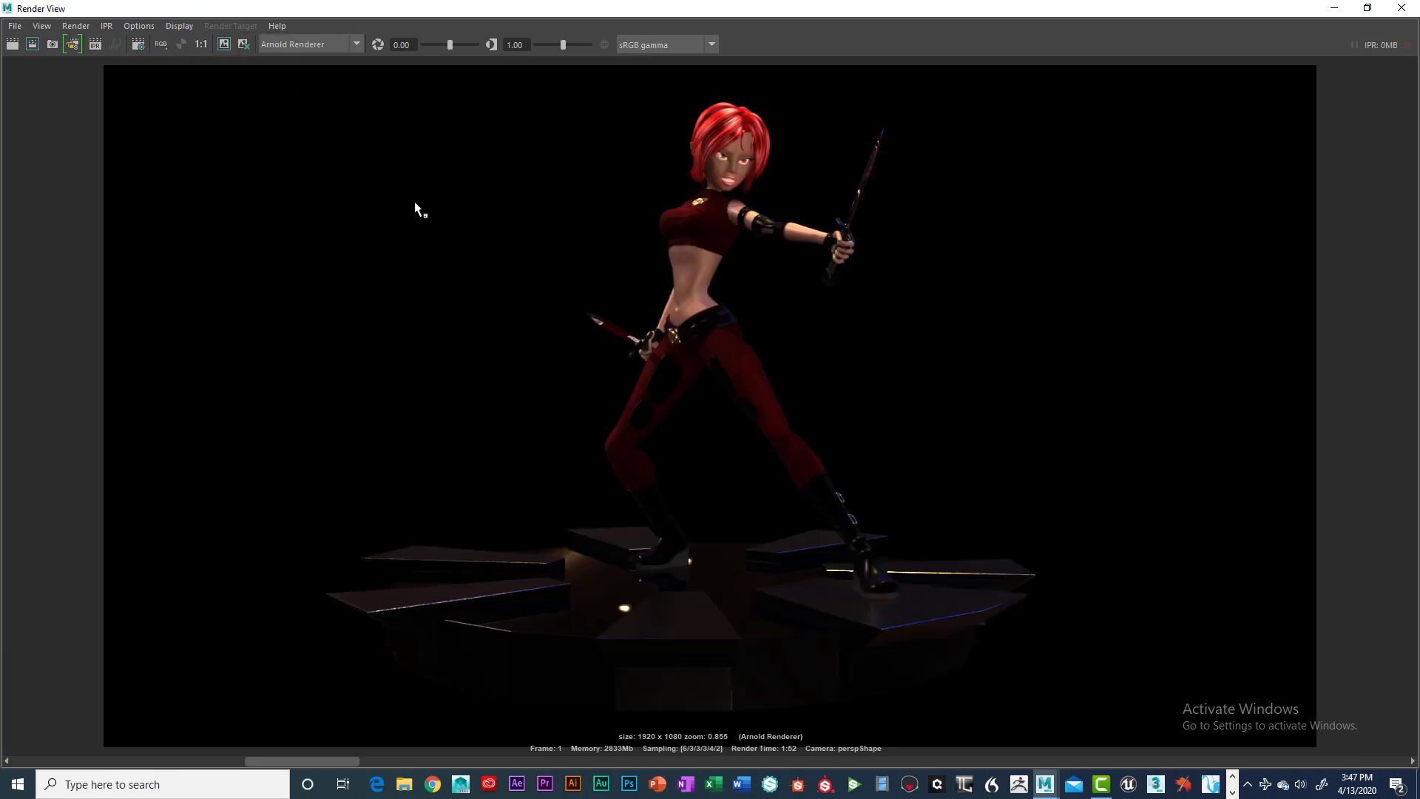
# - Set the render image save mode to Color Managed Image - View Transform embedded and apply it
pyautogui.click(15, 27)
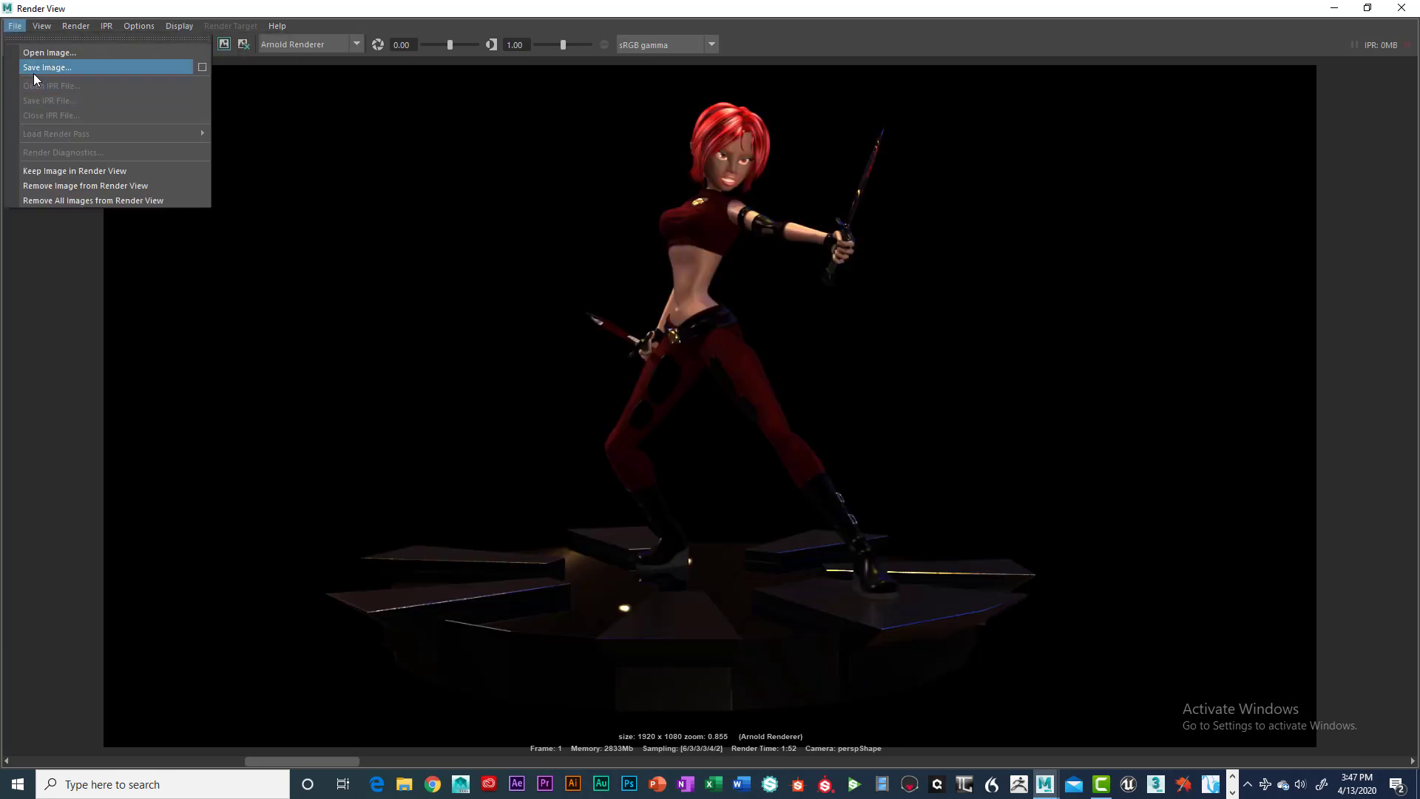
pyautogui.click(203, 69)
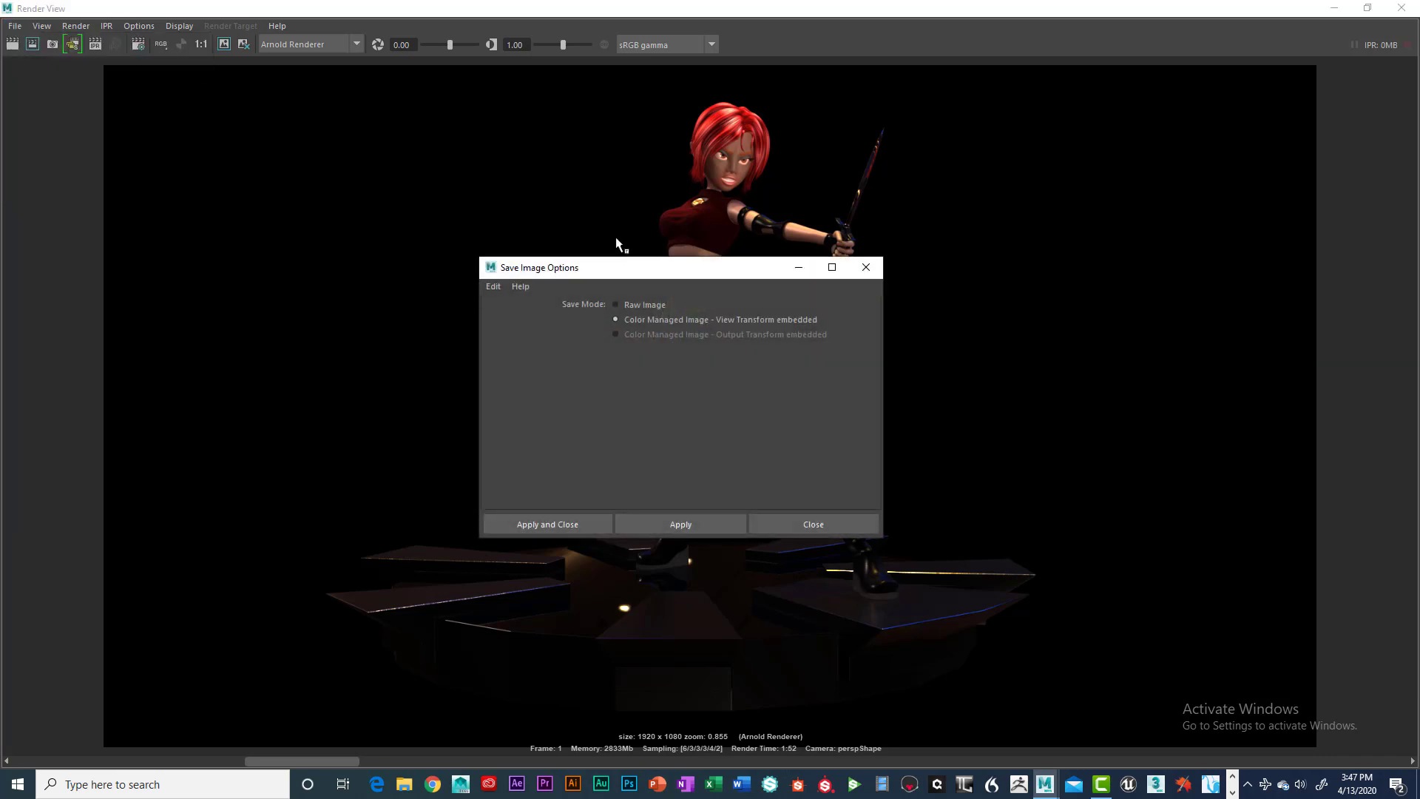
pyautogui.moveTo(615, 273); pyautogui.dragTo(1034, 81)
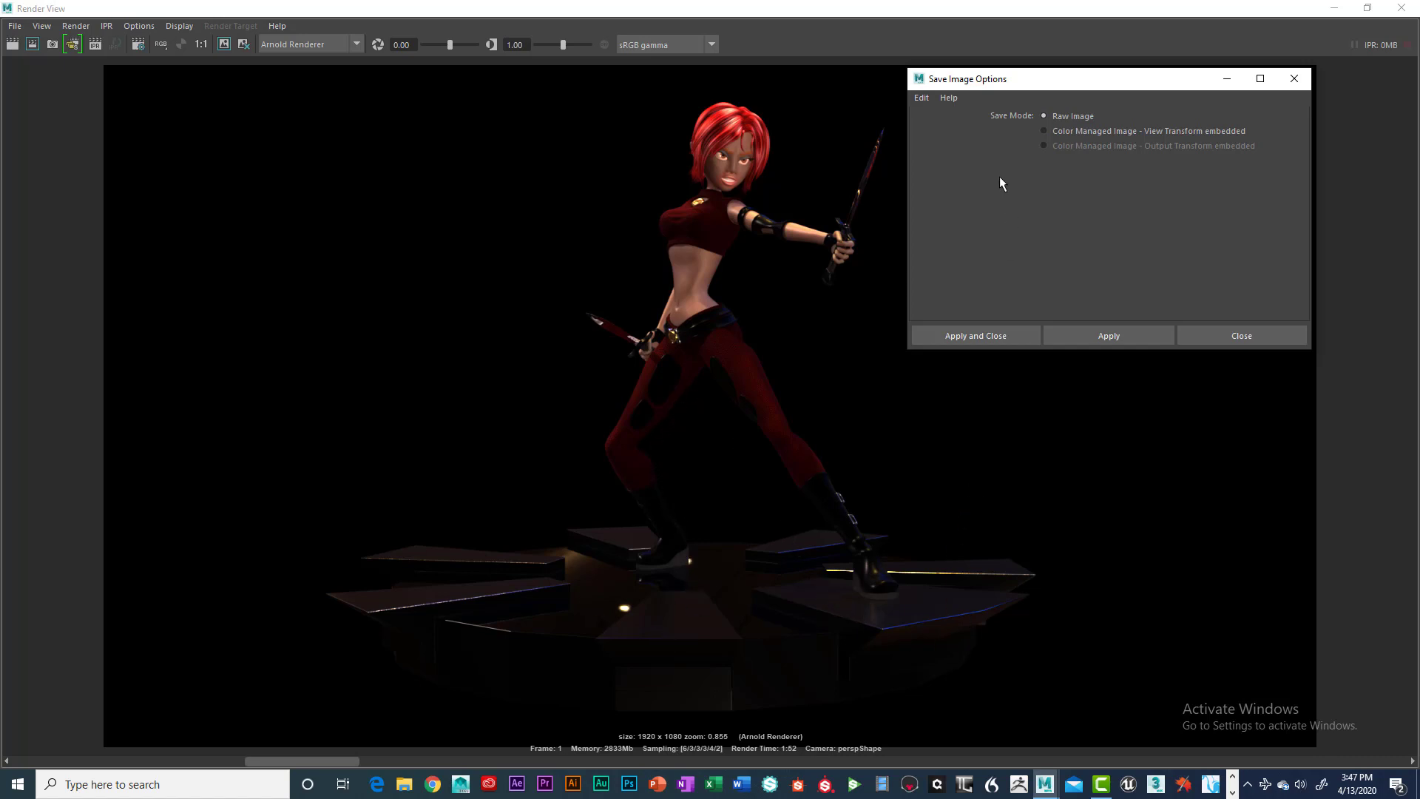
pyautogui.moveTo(1032, 84); pyautogui.dragTo(1028, 82)
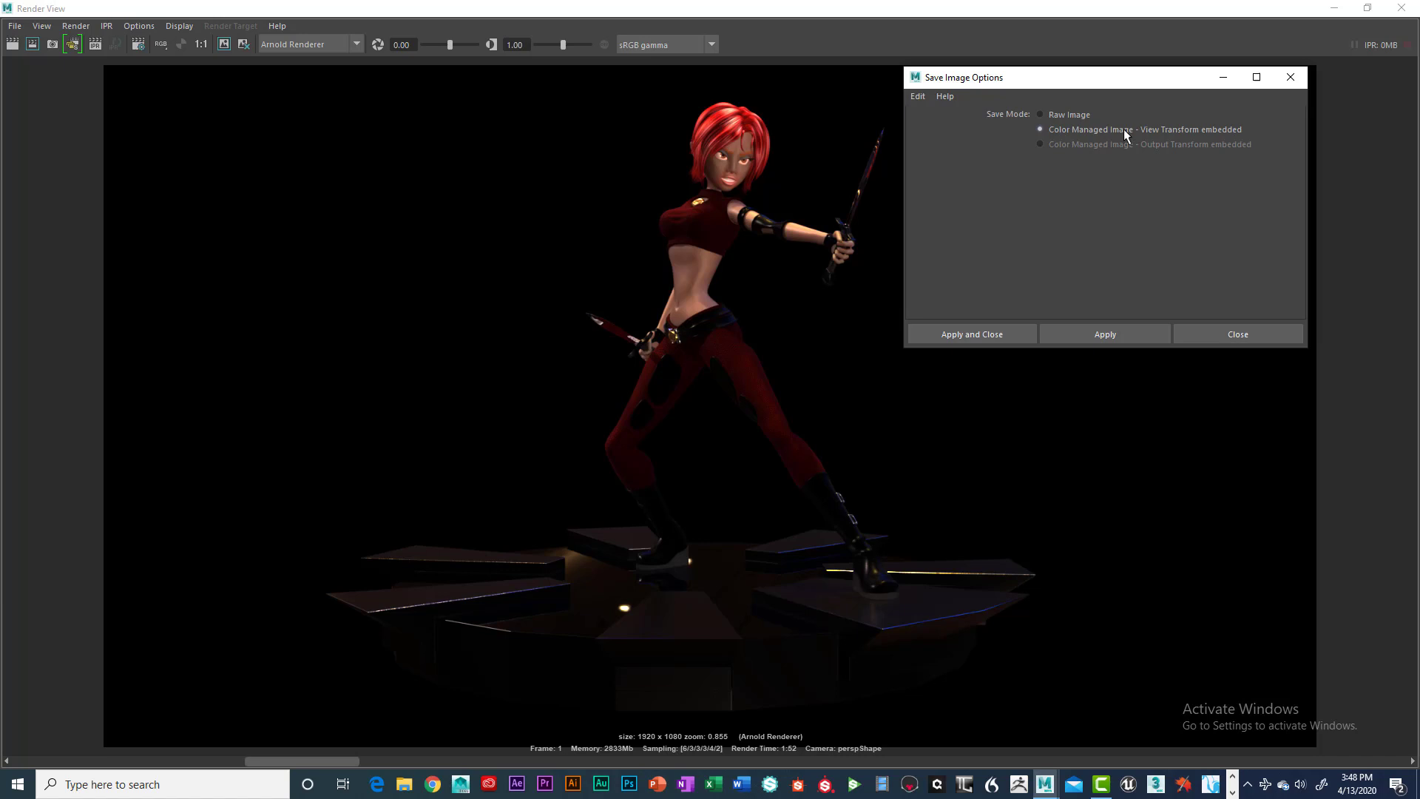
pyautogui.click(1006, 334)
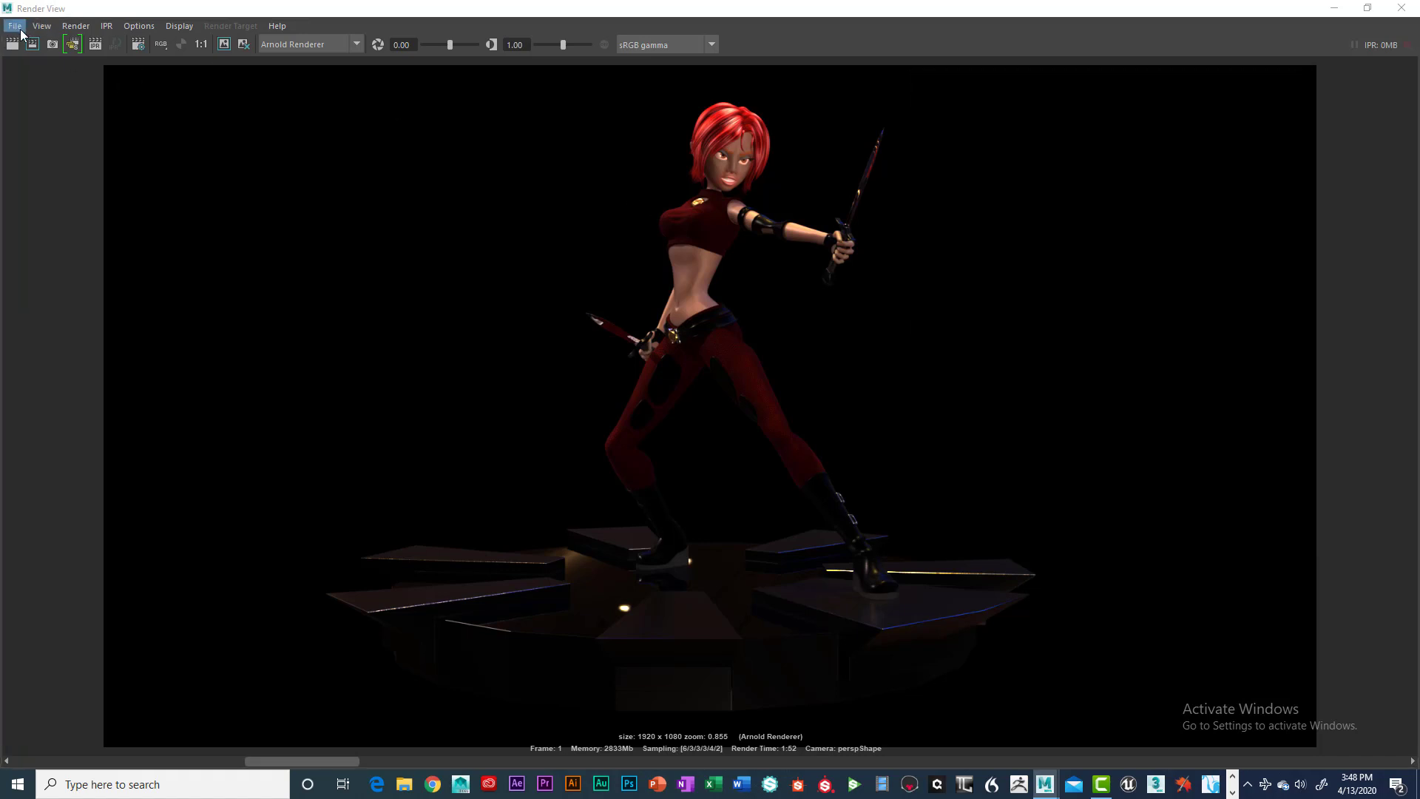
# - Open the save dialog for the front render and set the file type to PNG
pyautogui.click(21, 32)
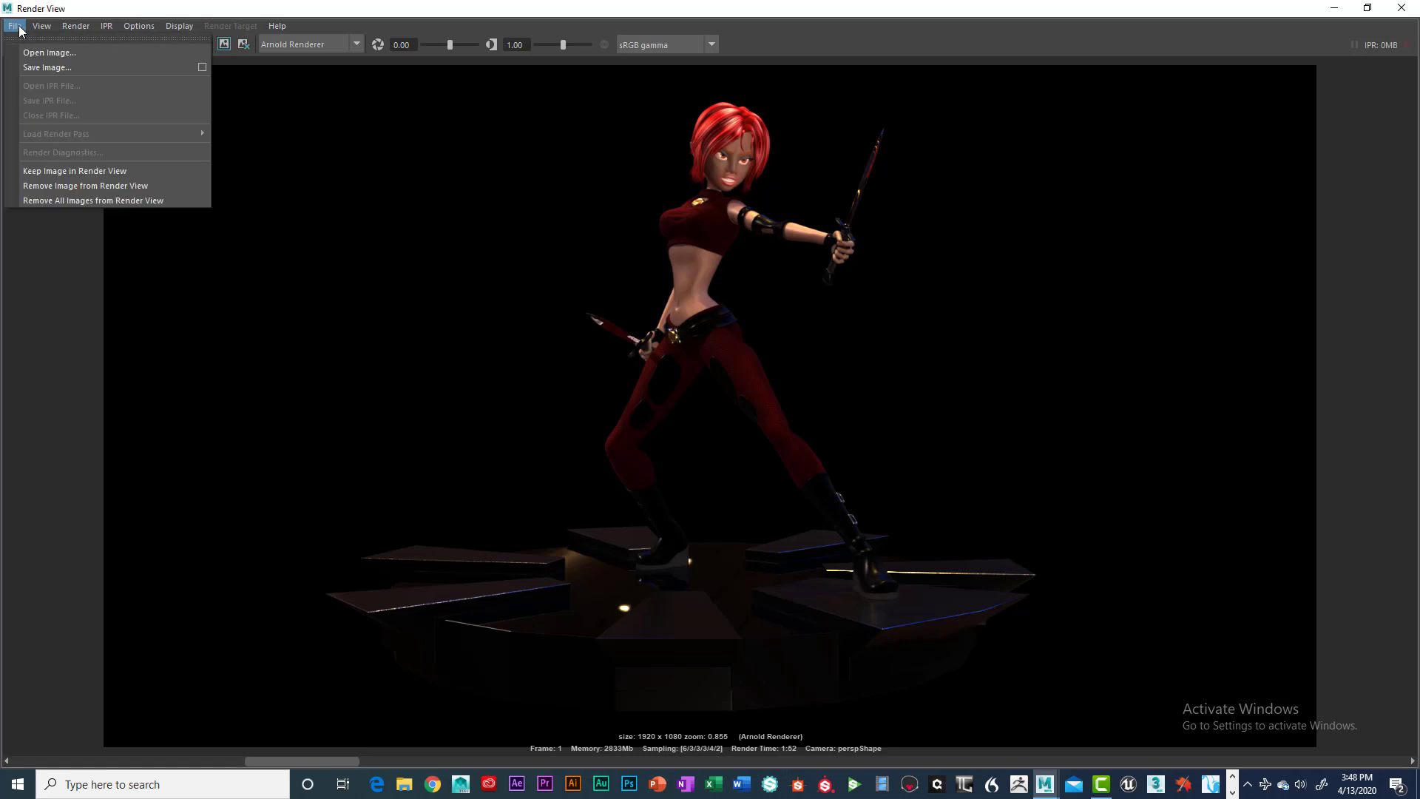
pyautogui.click(41, 66)
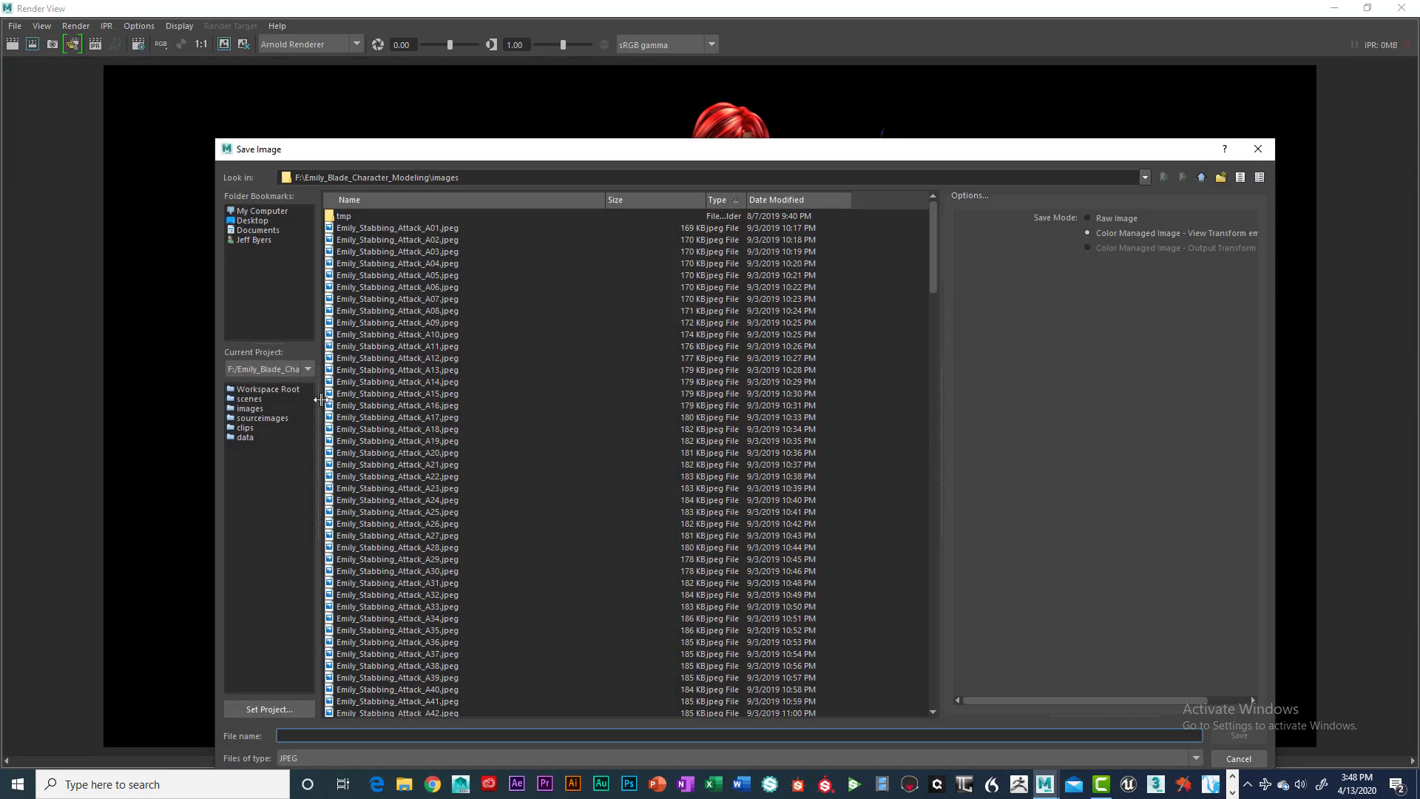
pyautogui.click(358, 758)
pyautogui.scroll(-5, 443, 667)
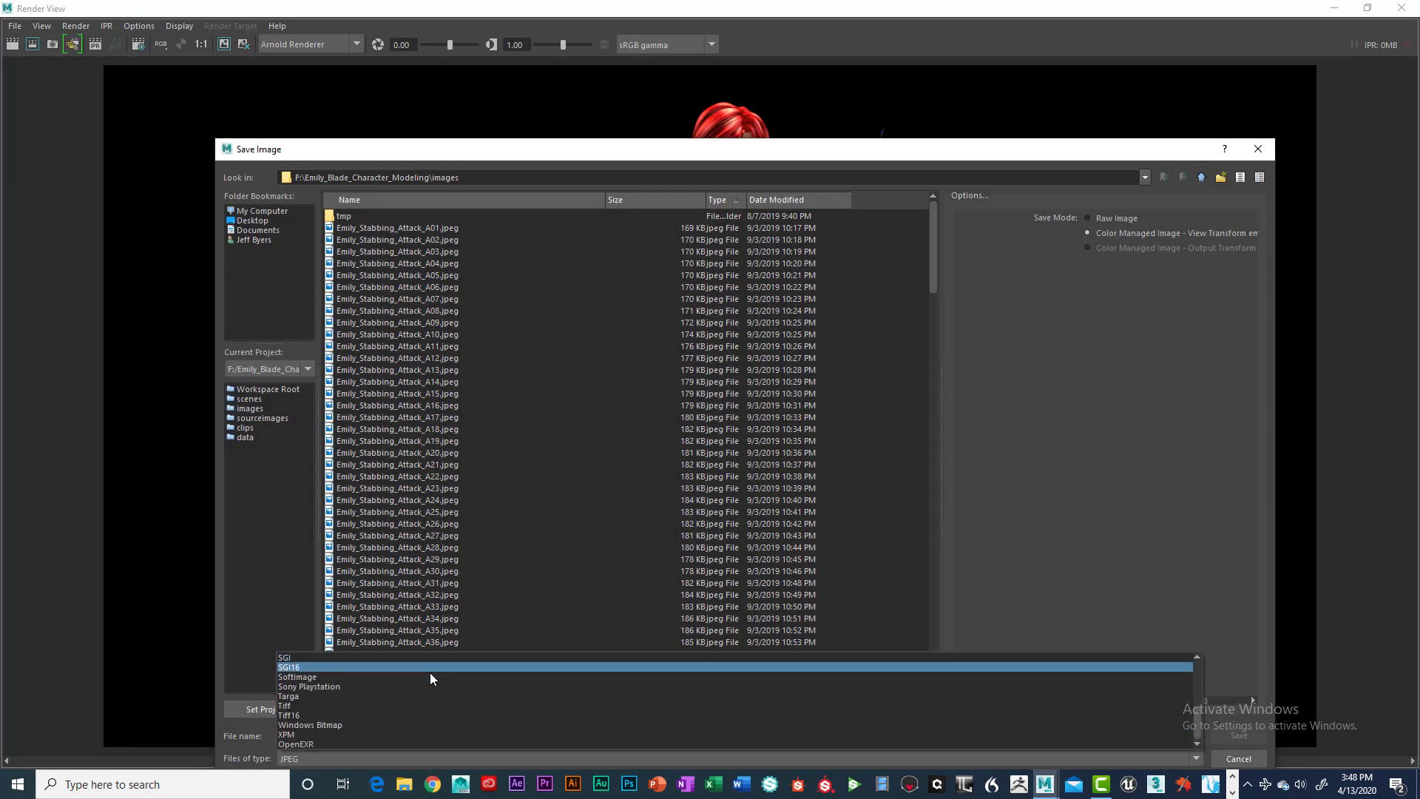
pyautogui.scroll(2, 349, 703)
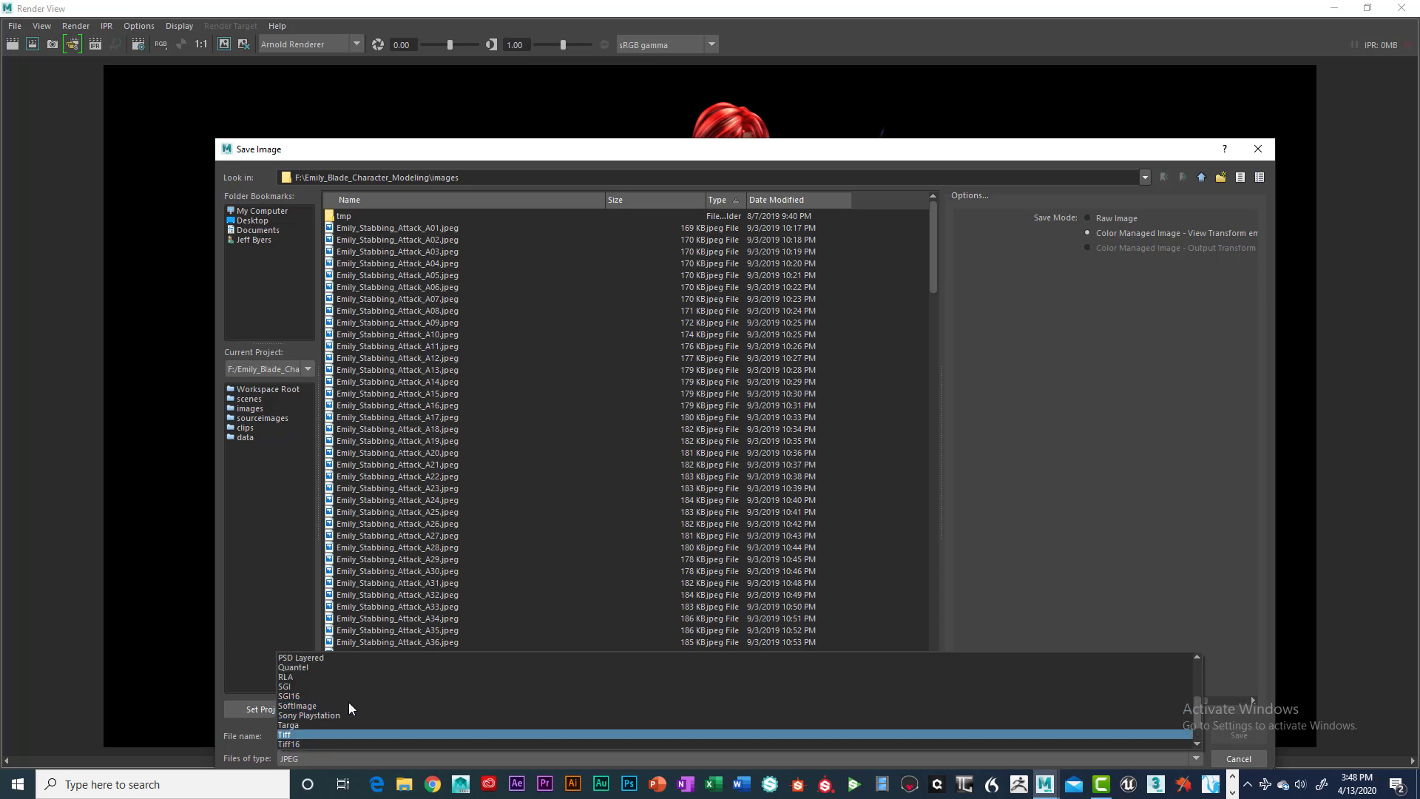
pyautogui.click(304, 666)
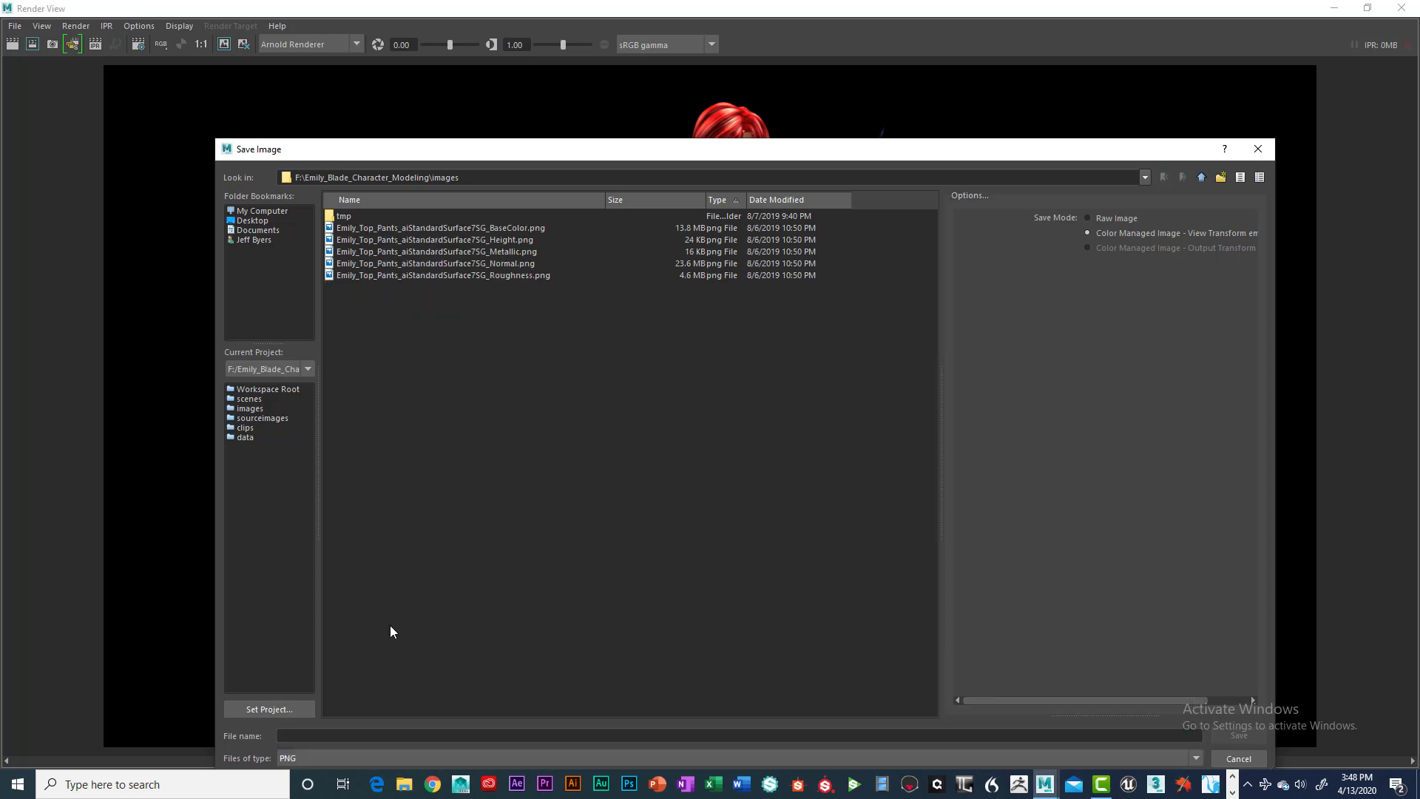
# - Name the front render with the artist's name followed by _Emily_Front_Persp and save it in the project's images folder
pyautogui.click(336, 733)
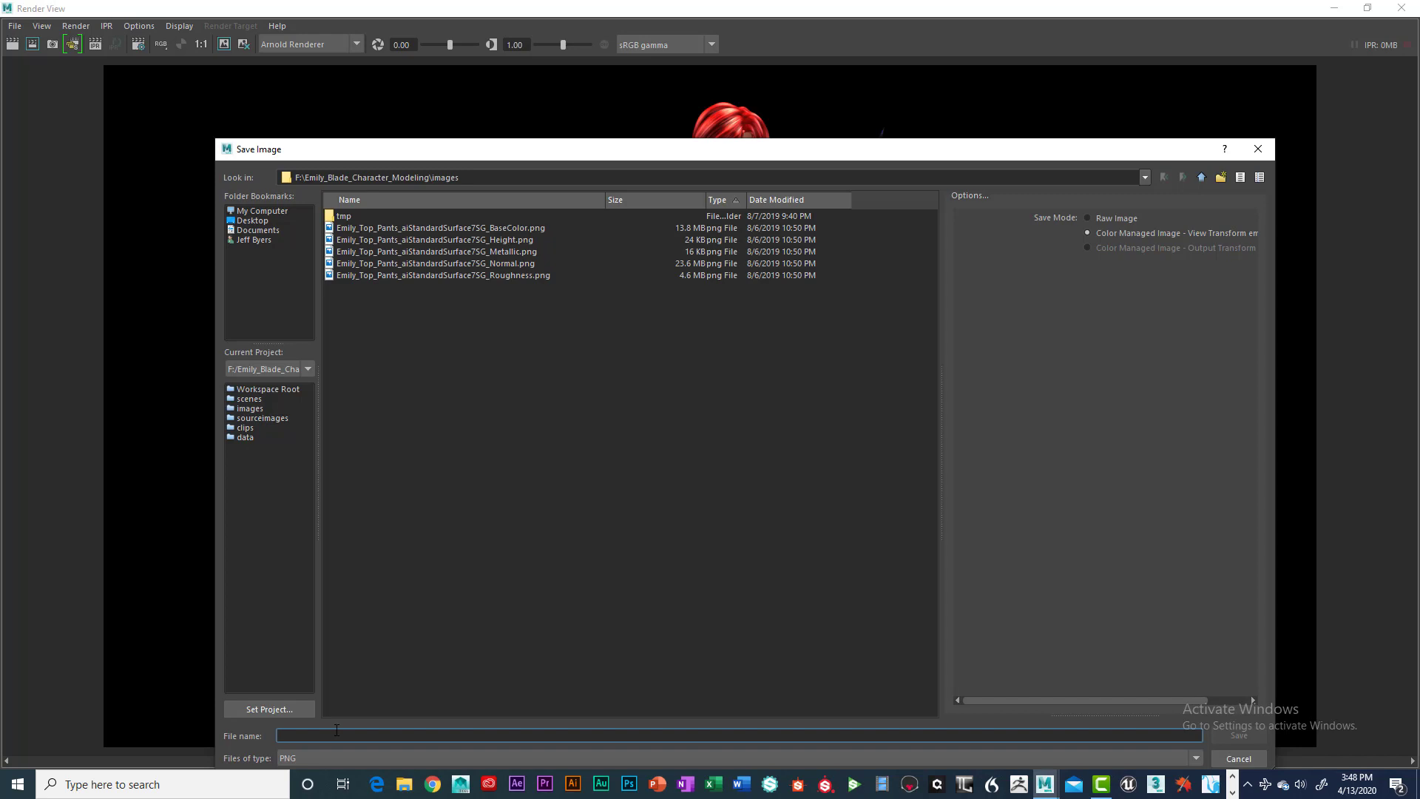
pyautogui.write('Emi')
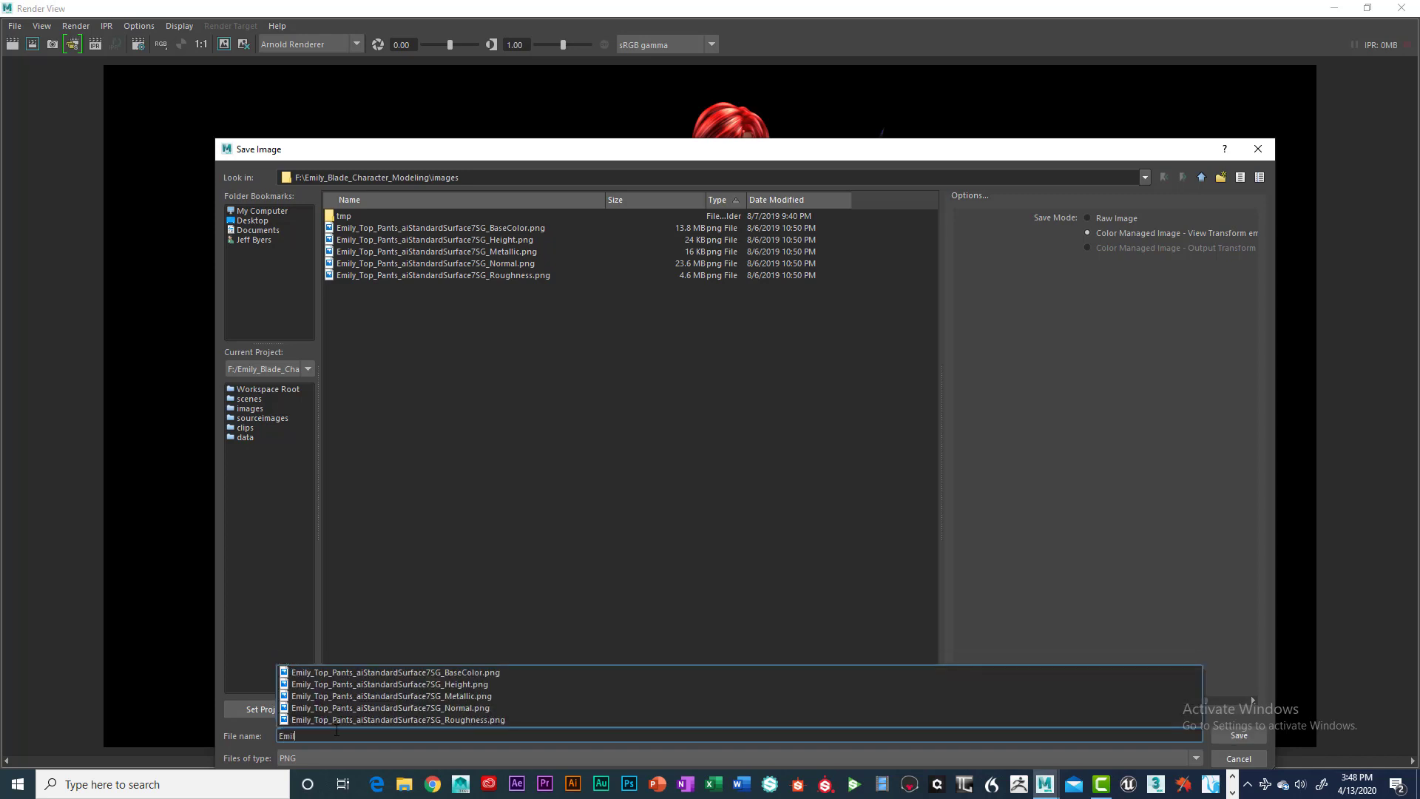
pyautogui.write('ly_Front')
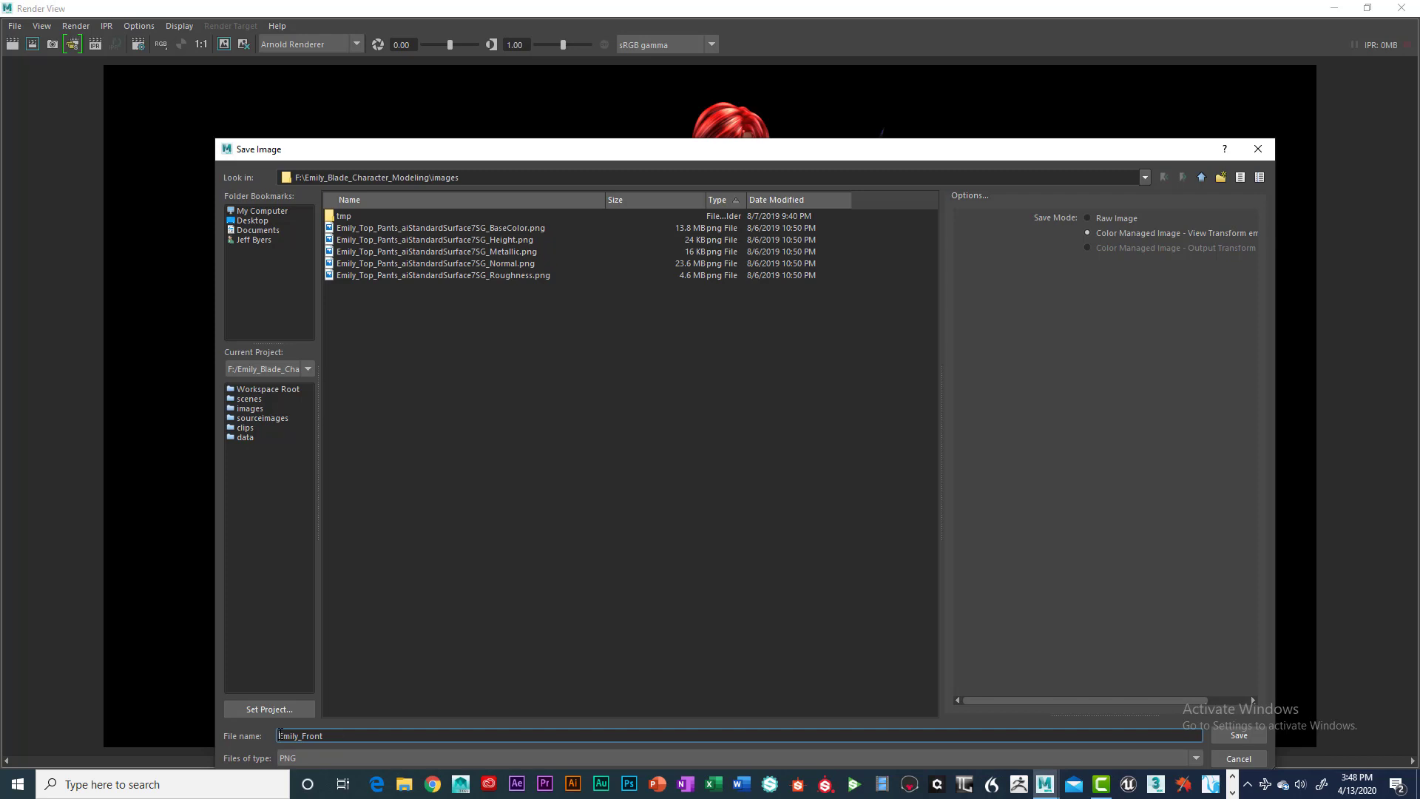
pyautogui.click(281, 735)
pyautogui.write('Byers')
pyautogui.click(280, 735)
pyautogui.write('J')
pyautogui.write('_')
pyautogui.write('Persp')
pyautogui.click(1231, 733)
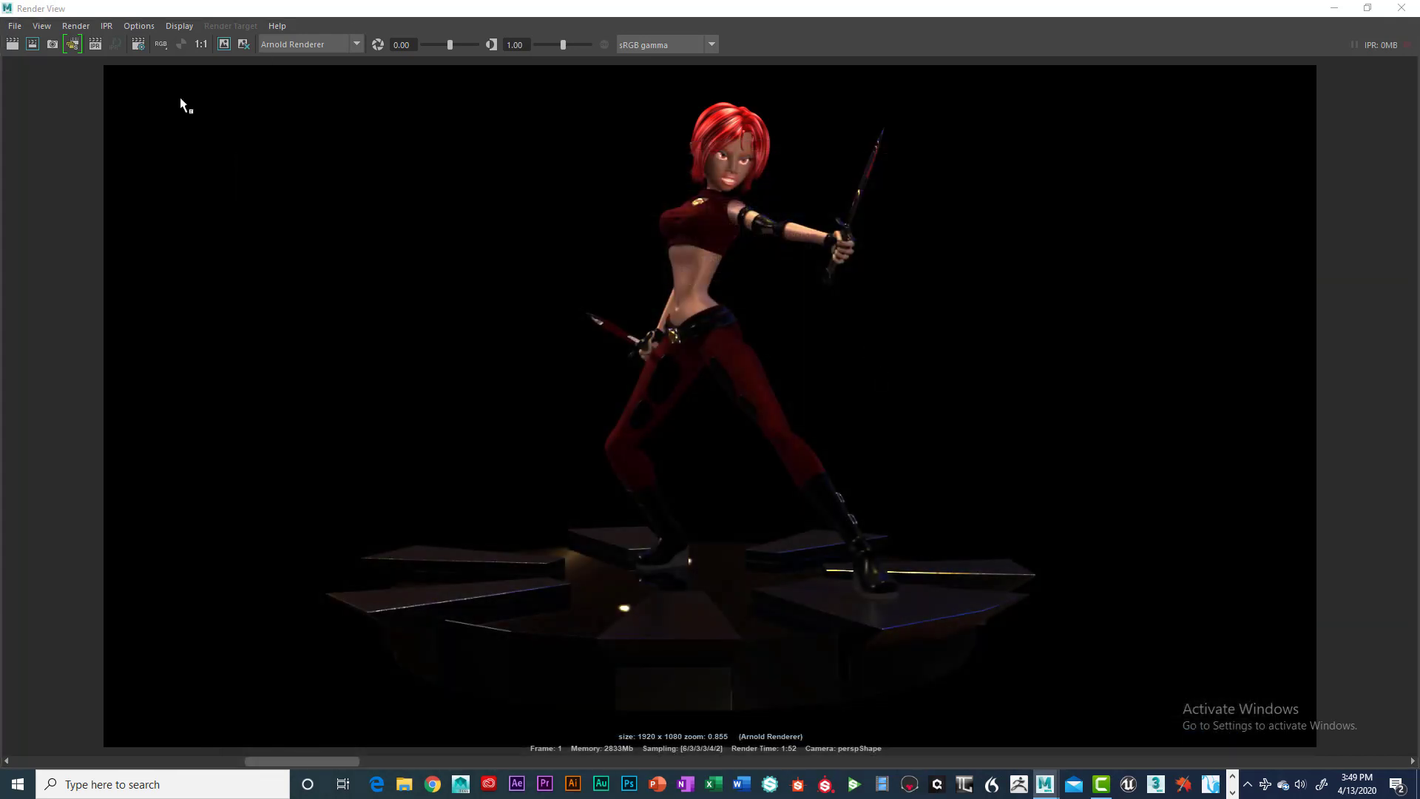
# - Save the back-view render as a PNG, reusing the front render's file name with Front replaced by Back
pyautogui.moveTo(310, 761); pyautogui.dragTo(77, 761)
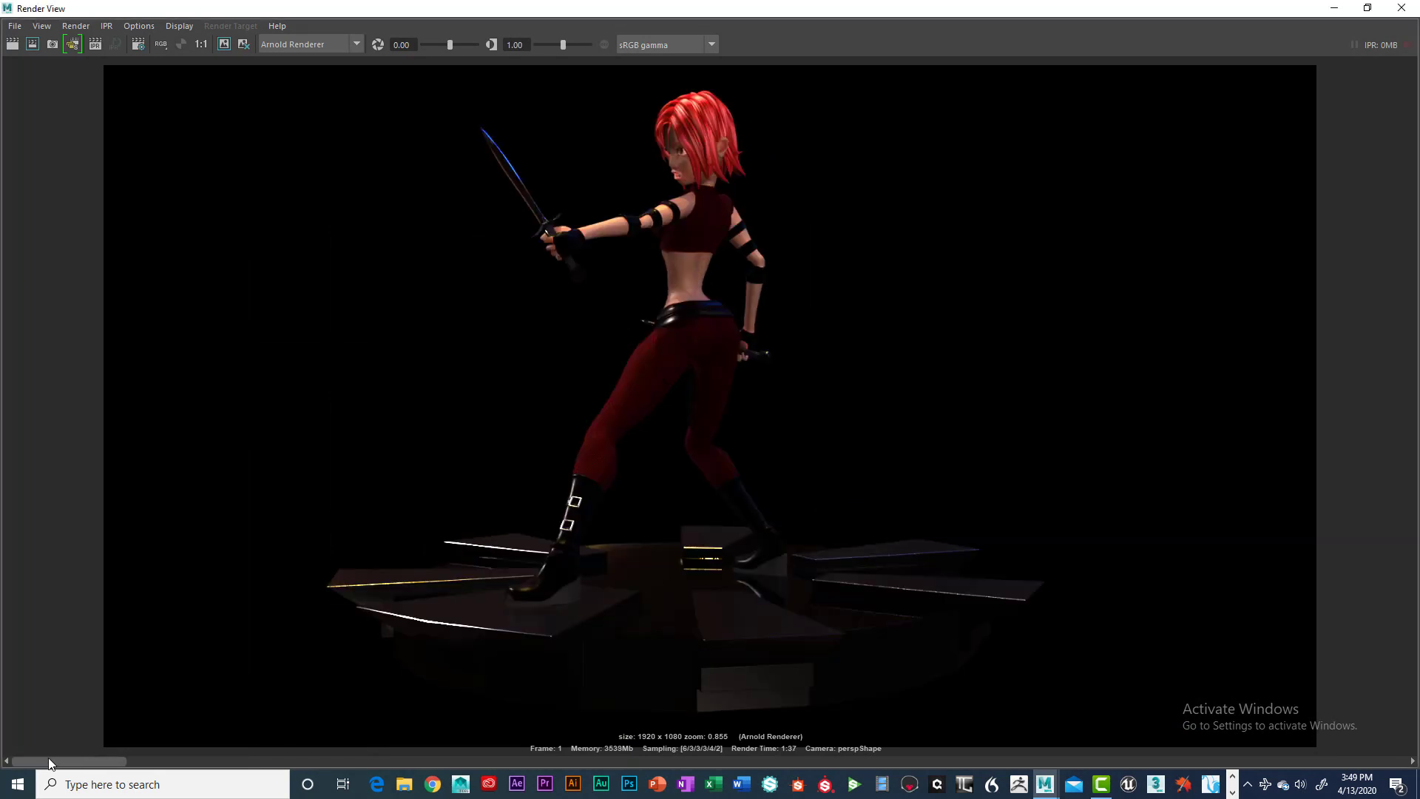
pyautogui.click(15, 26)
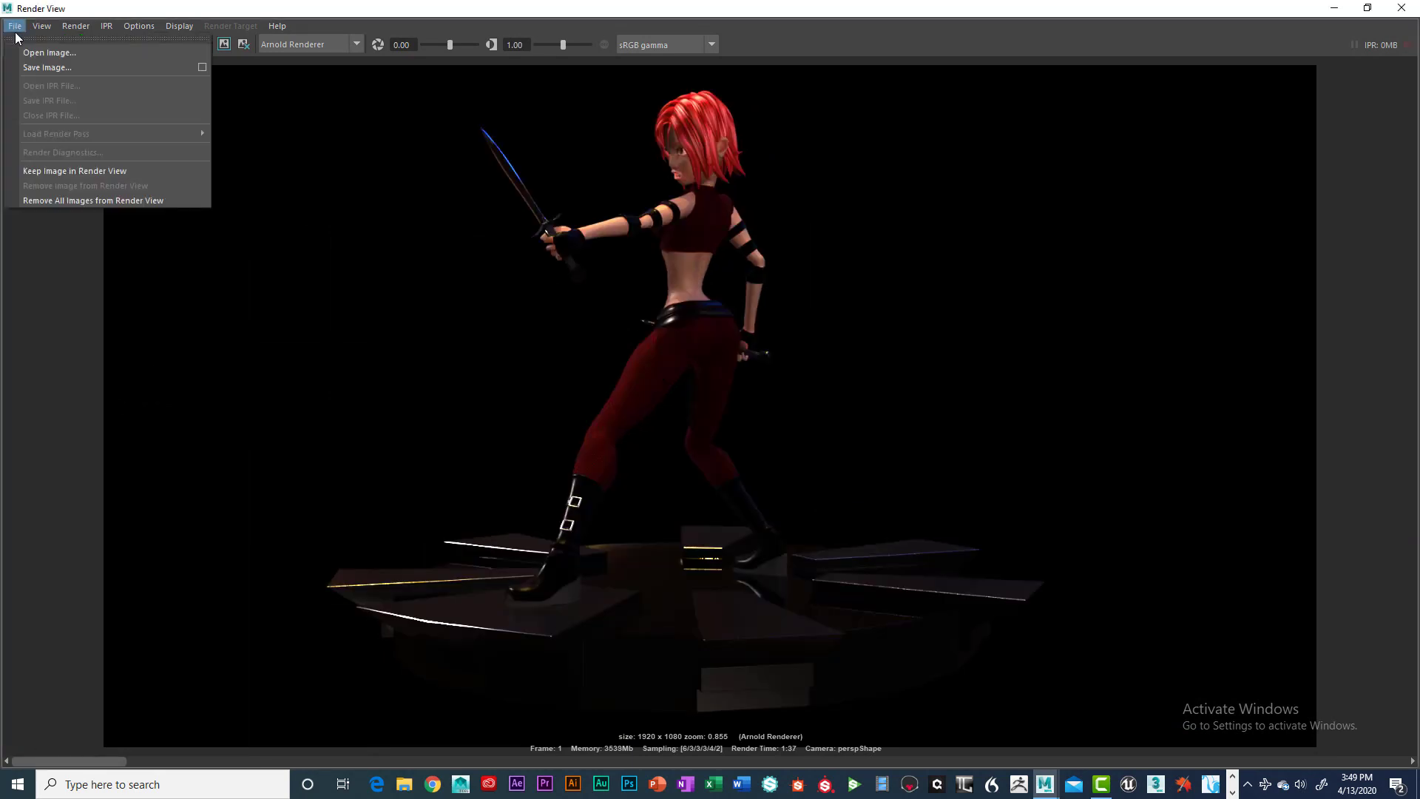
pyautogui.click(38, 67)
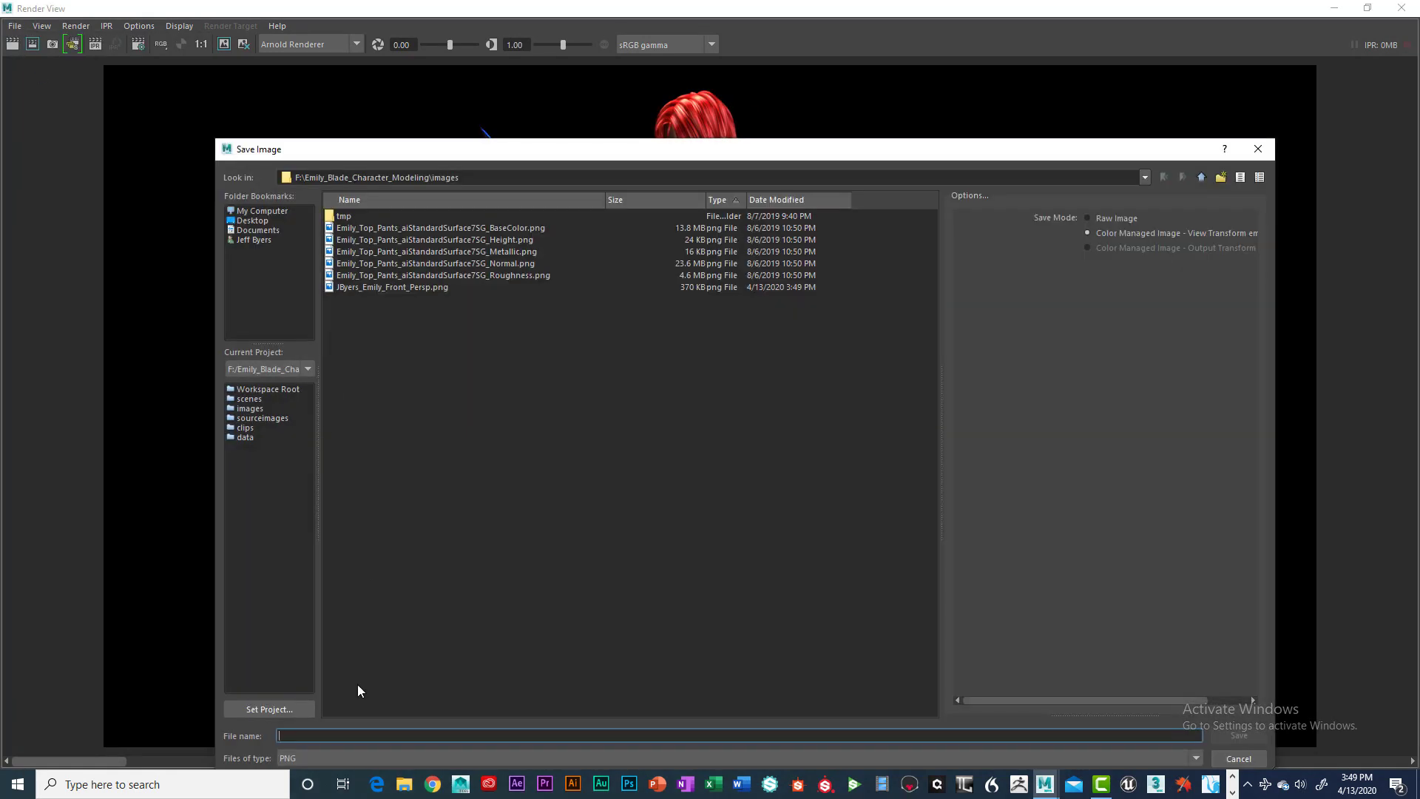
pyautogui.click(364, 289)
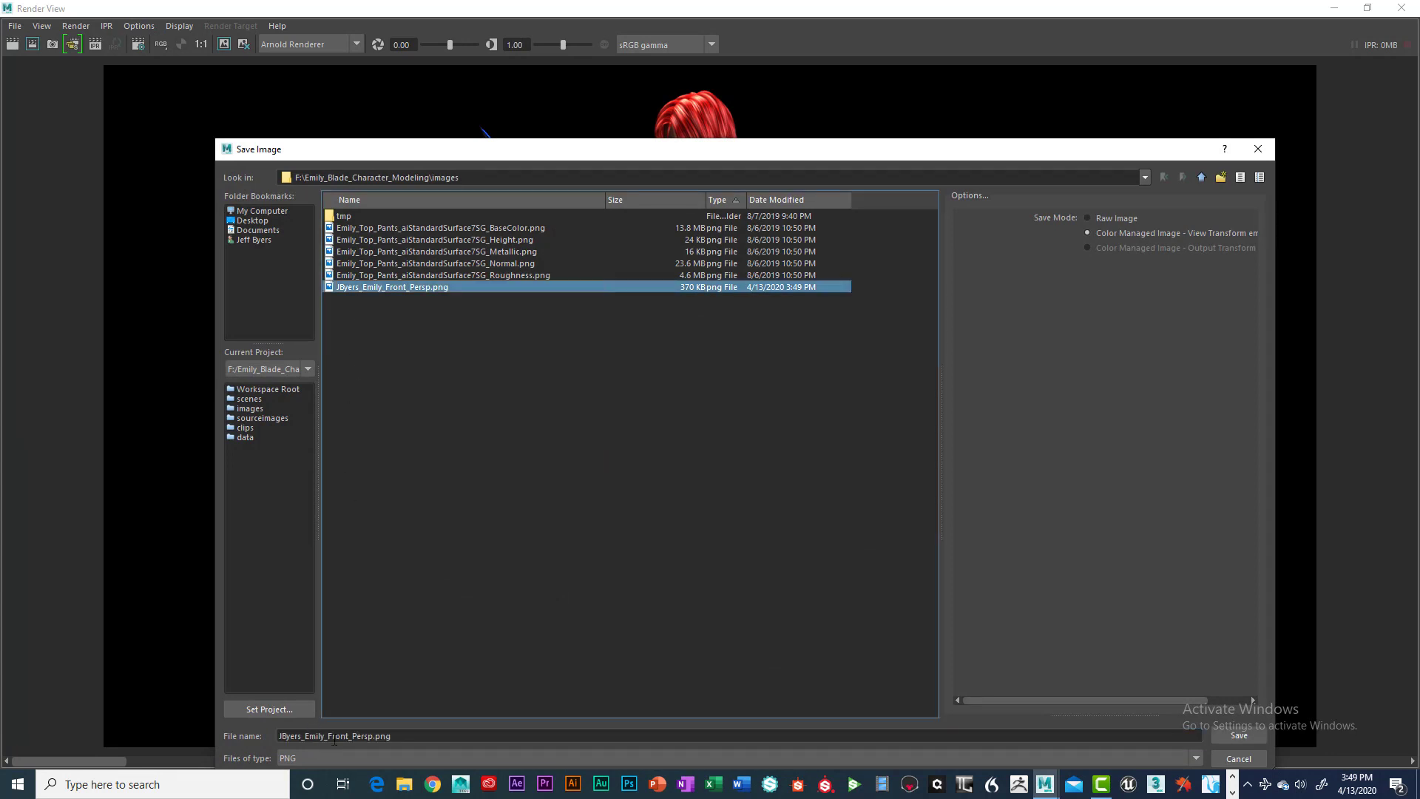
pyautogui.click(334, 736)
pyautogui.moveTo(327, 736); pyautogui.dragTo(347, 736)
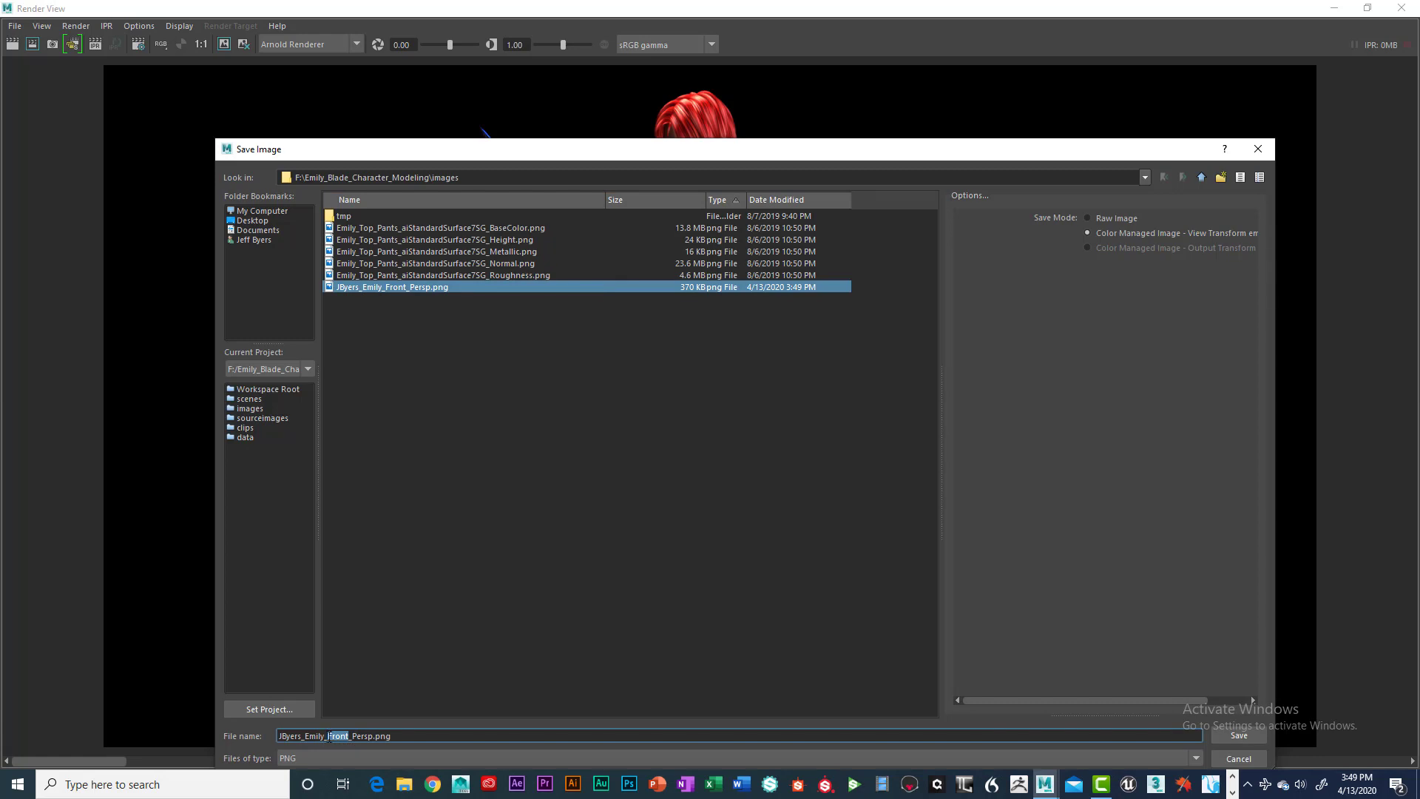
pyautogui.write('Back')
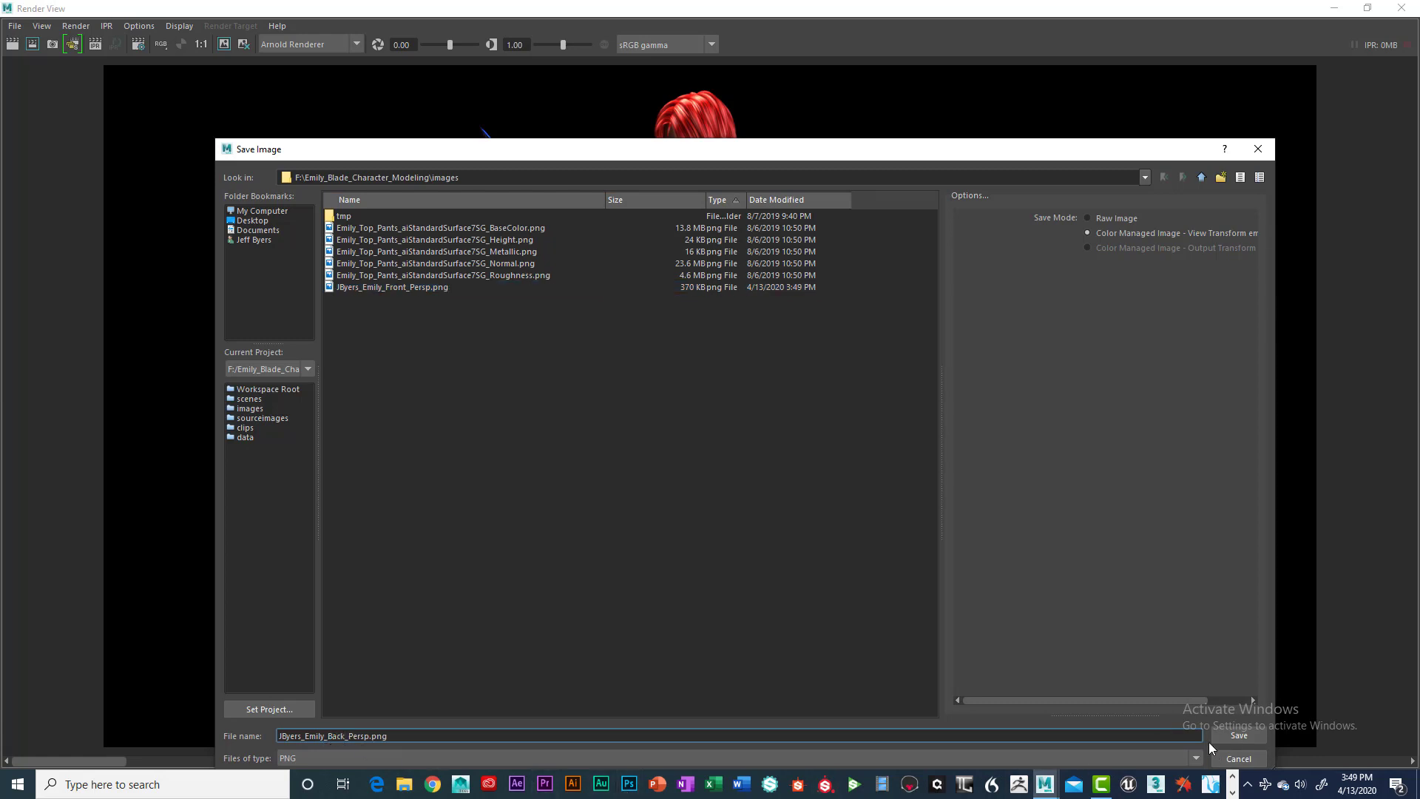
pyautogui.click(1228, 735)
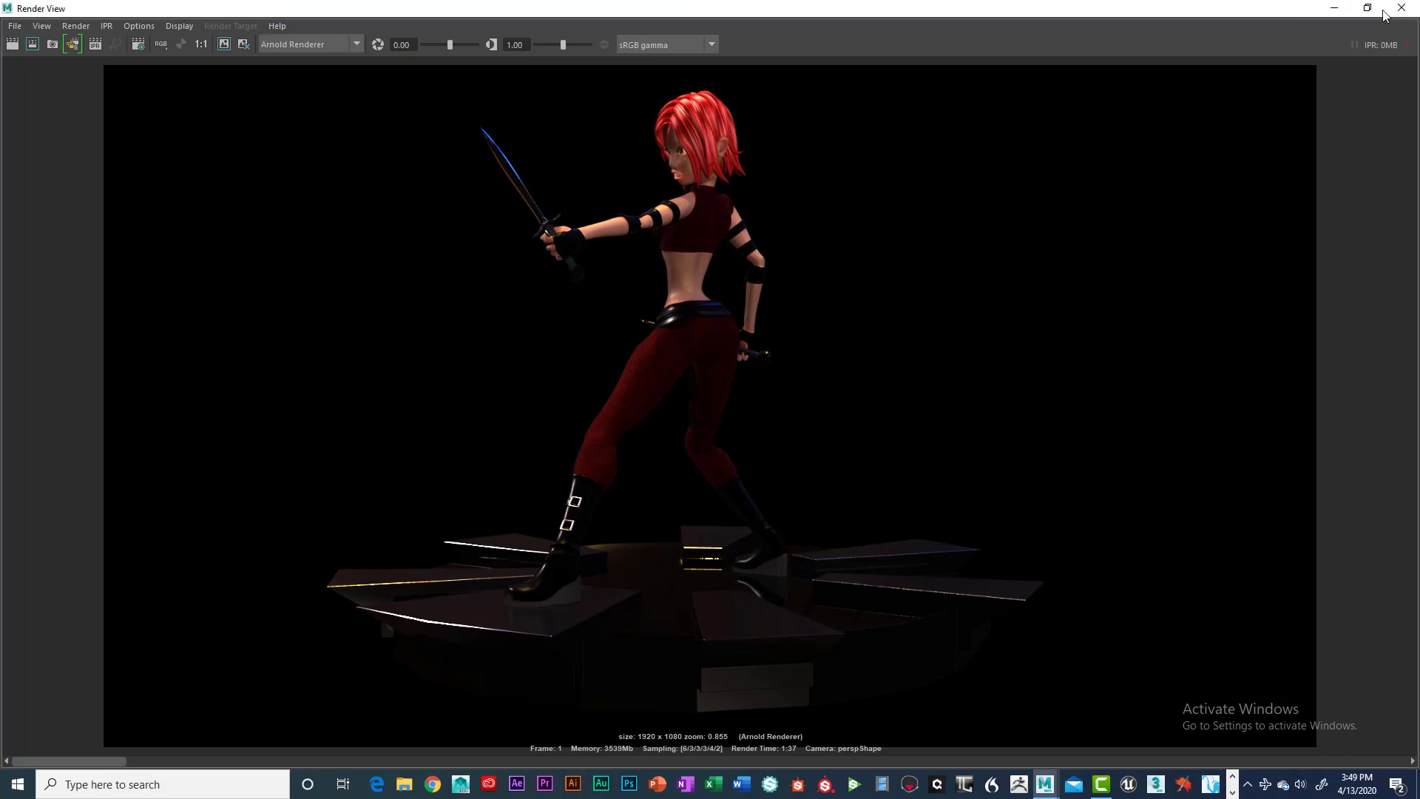
# - Minimize the render window and select the combined character and pedestal mesh in the perspective view
pyautogui.click(1335, 7)
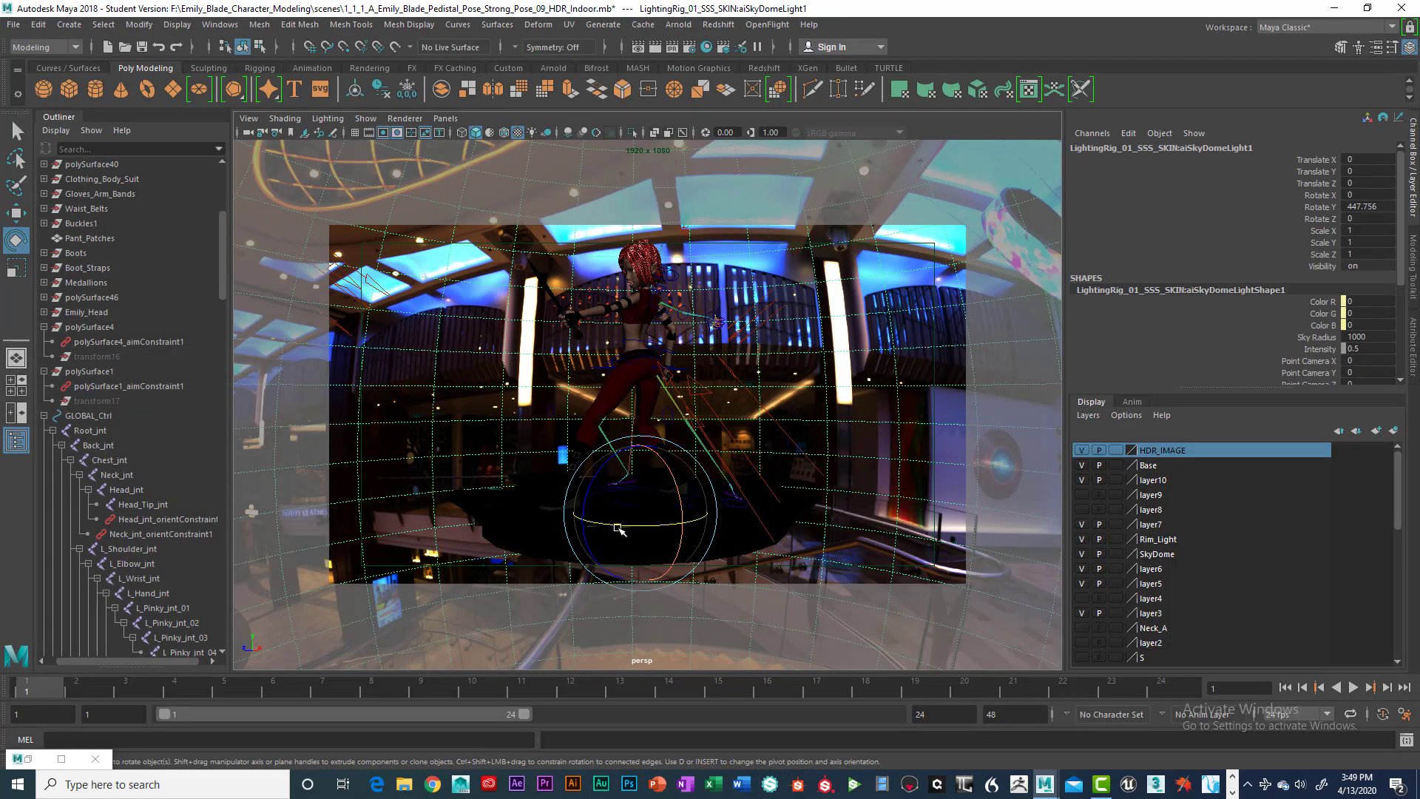
pyautogui.click(529, 534)
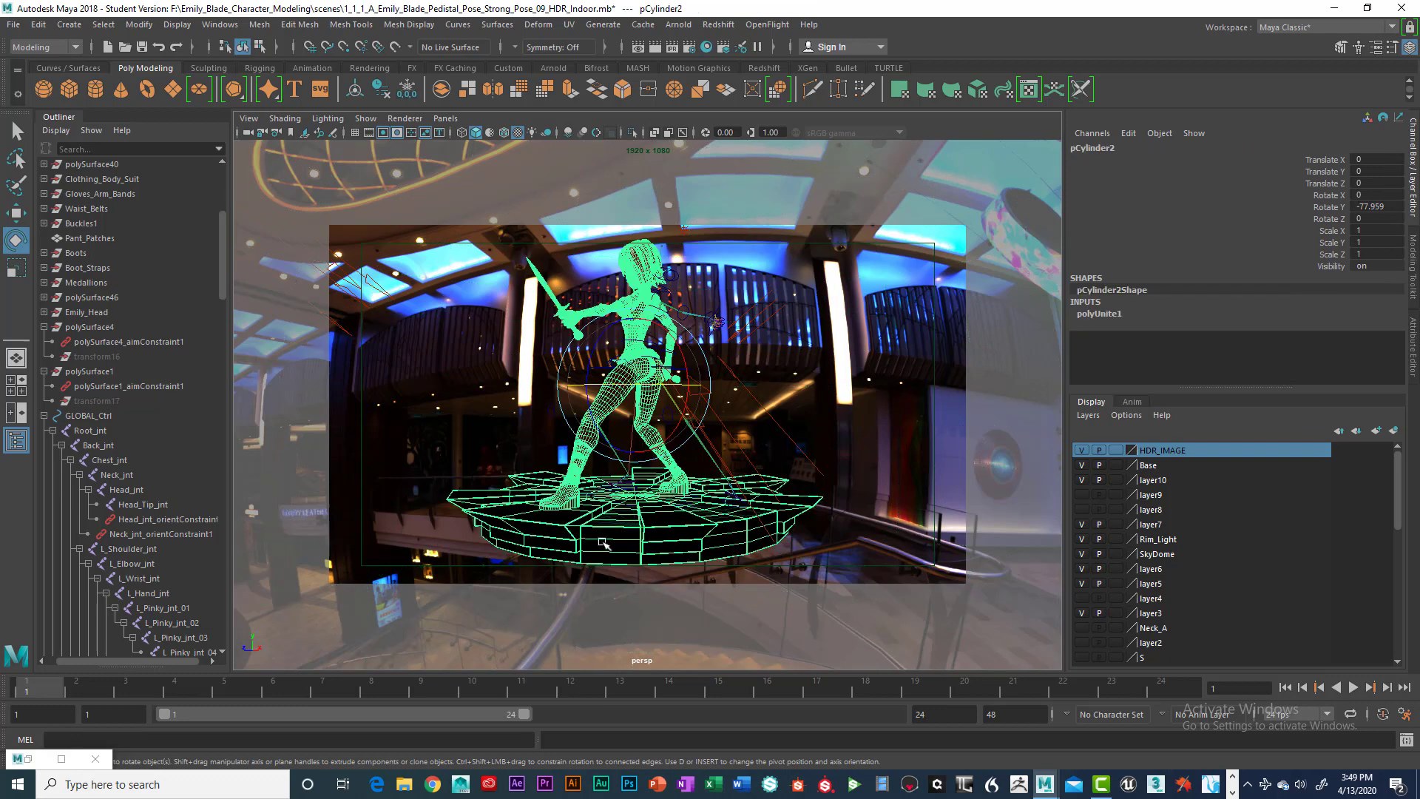